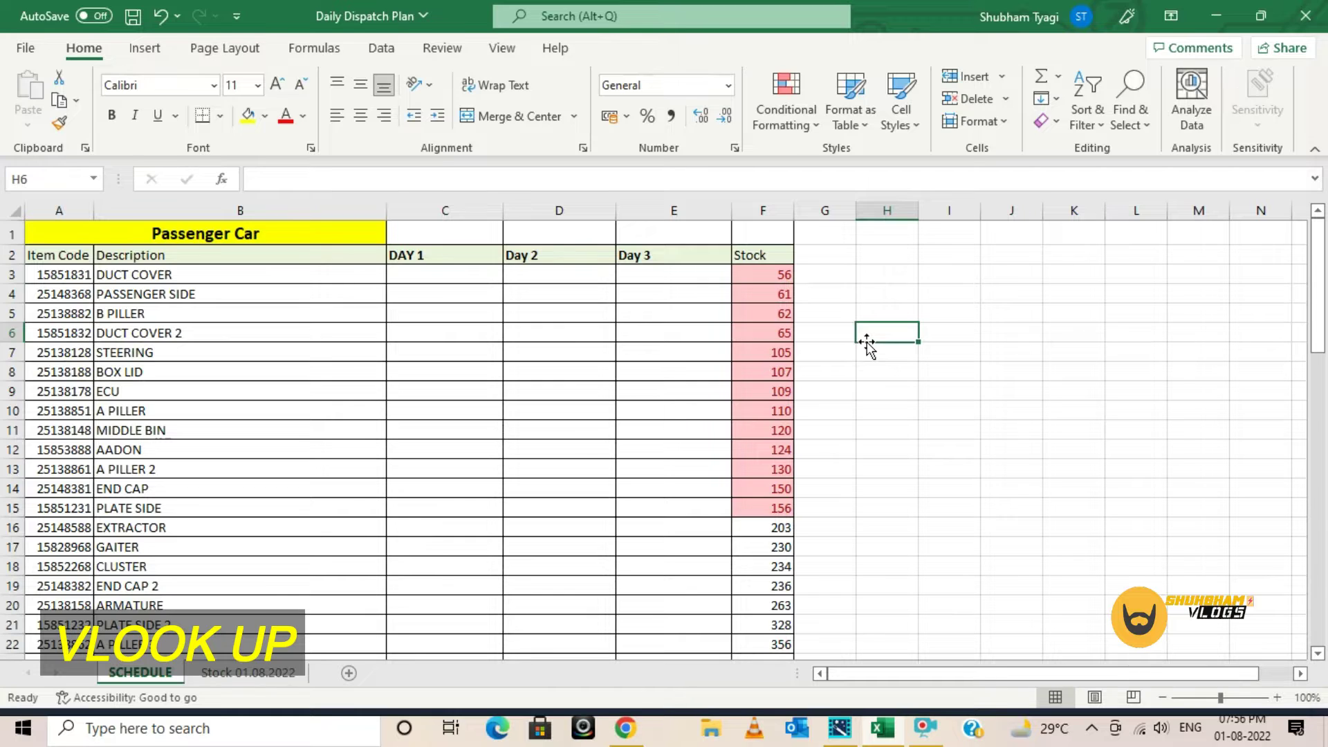
pyautogui.click(868, 296)
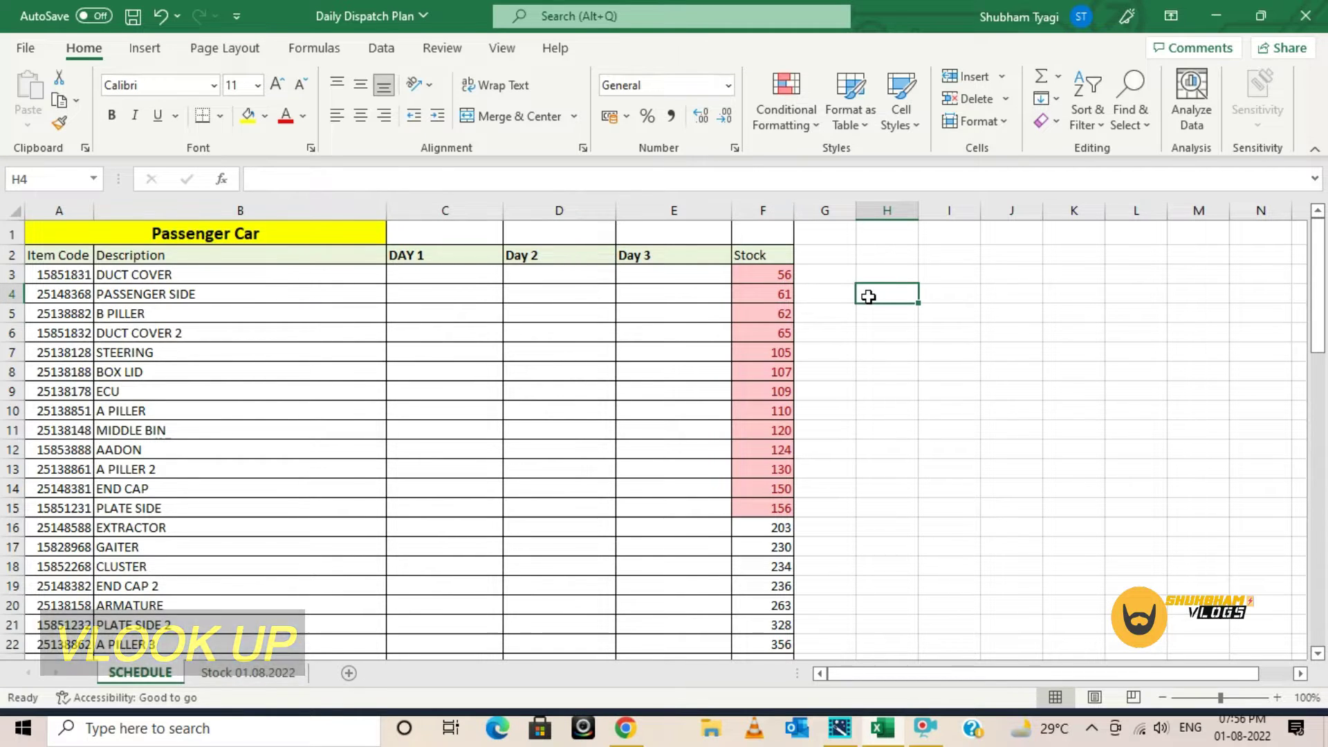
pyautogui.click(934, 348)
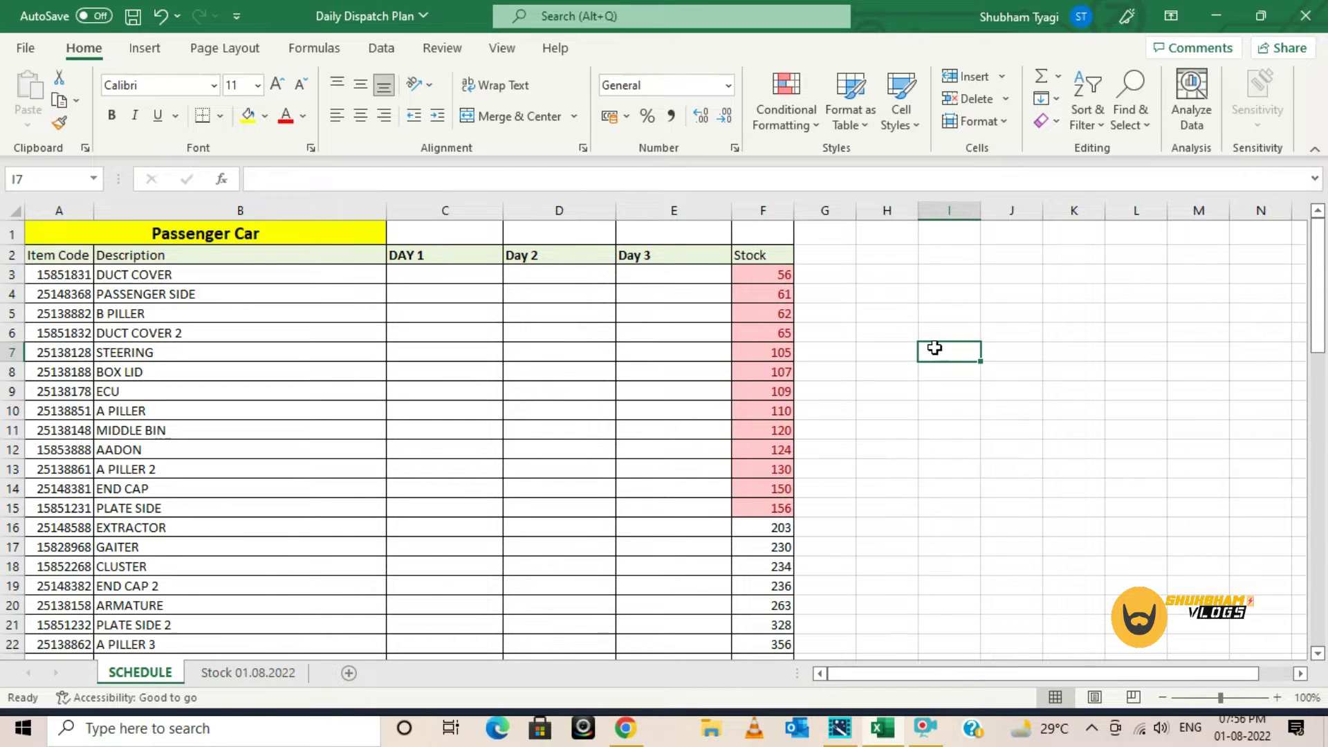
pyautogui.click(1061, 351)
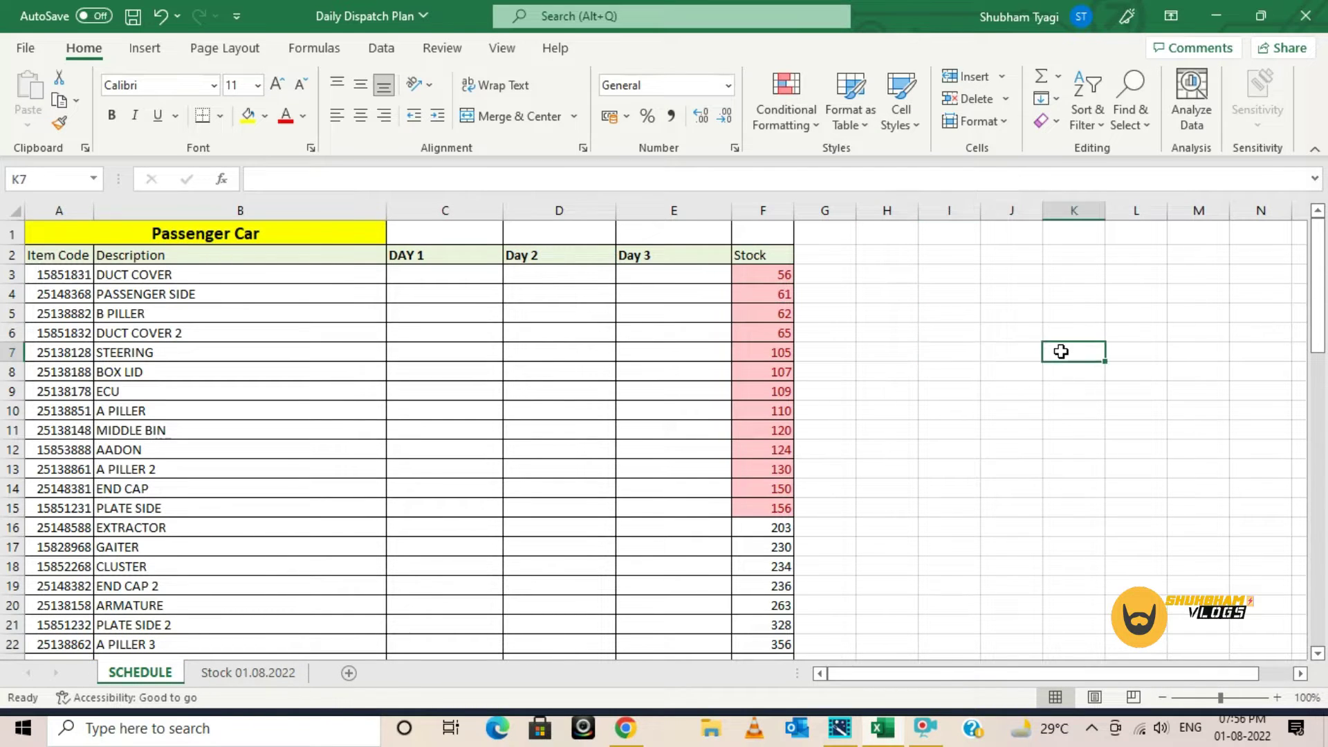
pyautogui.click(1006, 354)
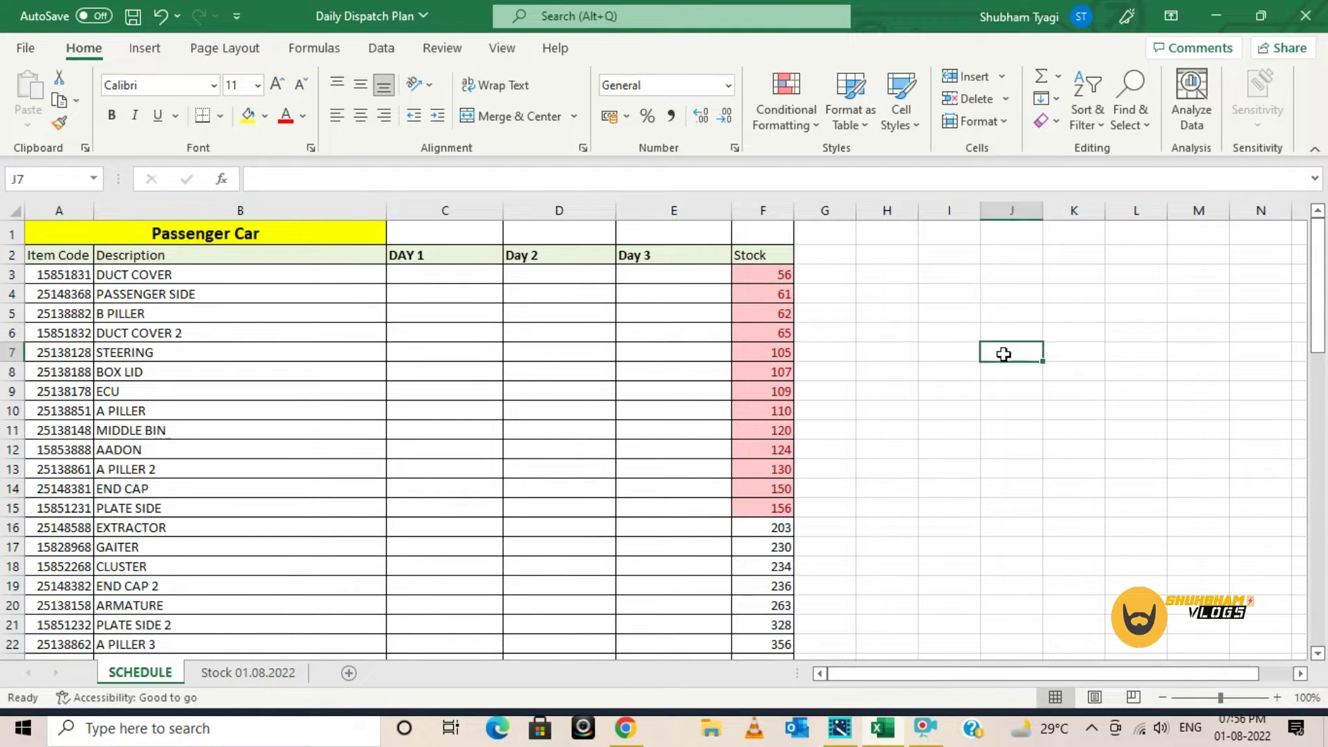
pyautogui.click(946, 355)
pyautogui.click(1011, 354)
pyautogui.click(1056, 354)
pyautogui.click(999, 355)
# Look through the Passenger Car, Commercial Vehicle and Off Road sections of the SCHEDULE sheet
pyautogui.click(220, 231)
pyautogui.scroll(-5, 278, 427)
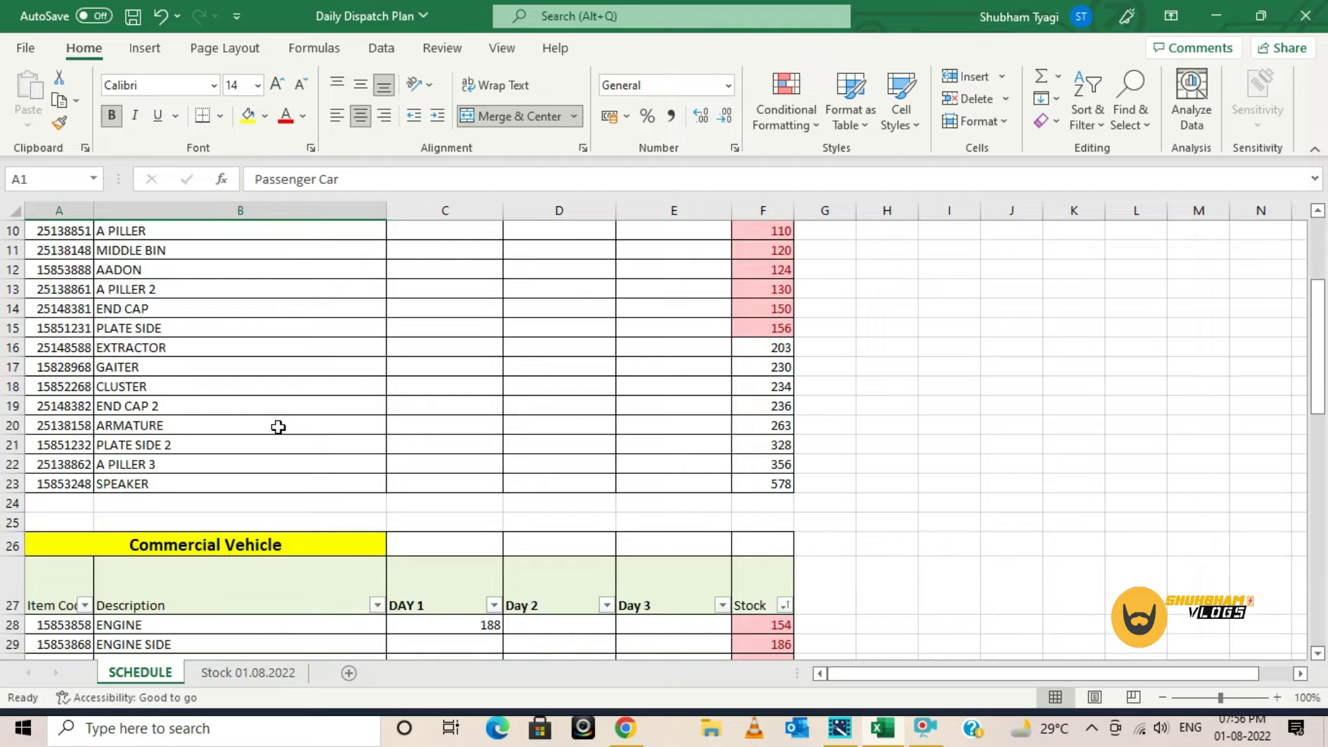
pyautogui.scroll(-7, 278, 427)
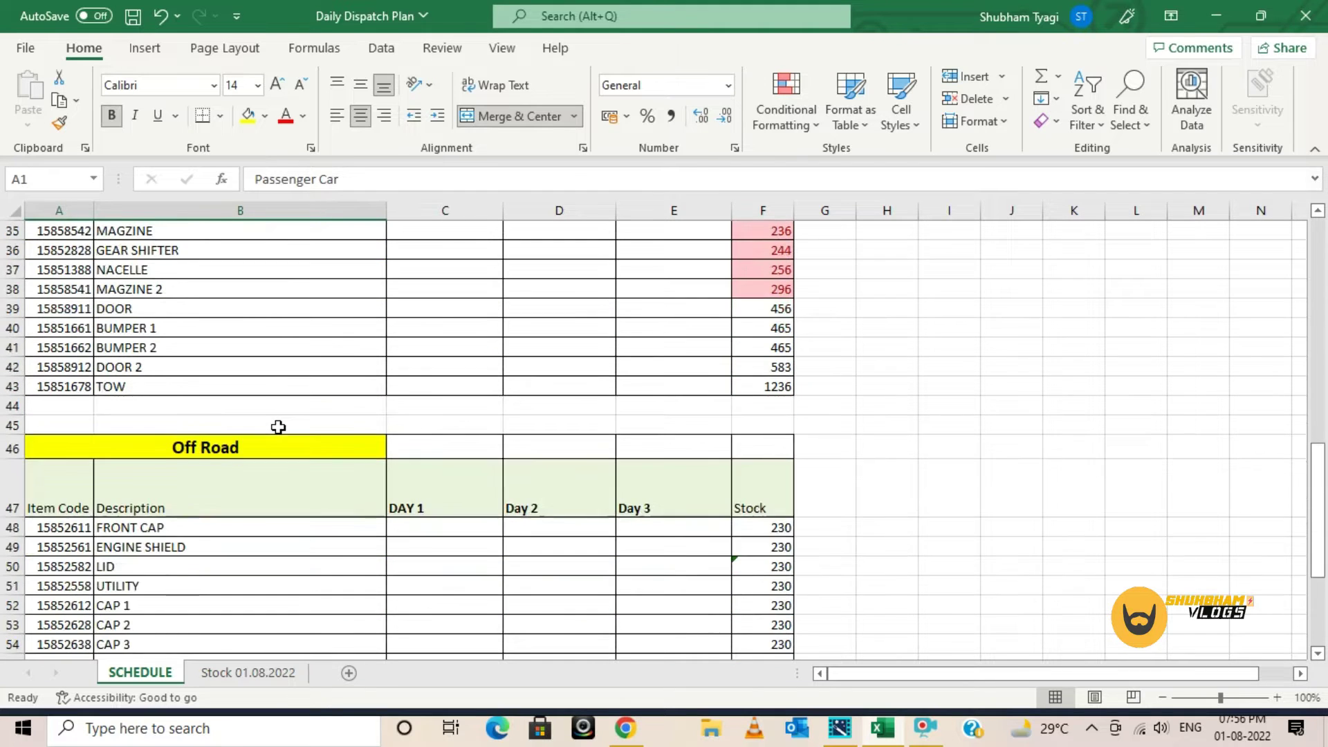
pyautogui.scroll(11, 287, 530)
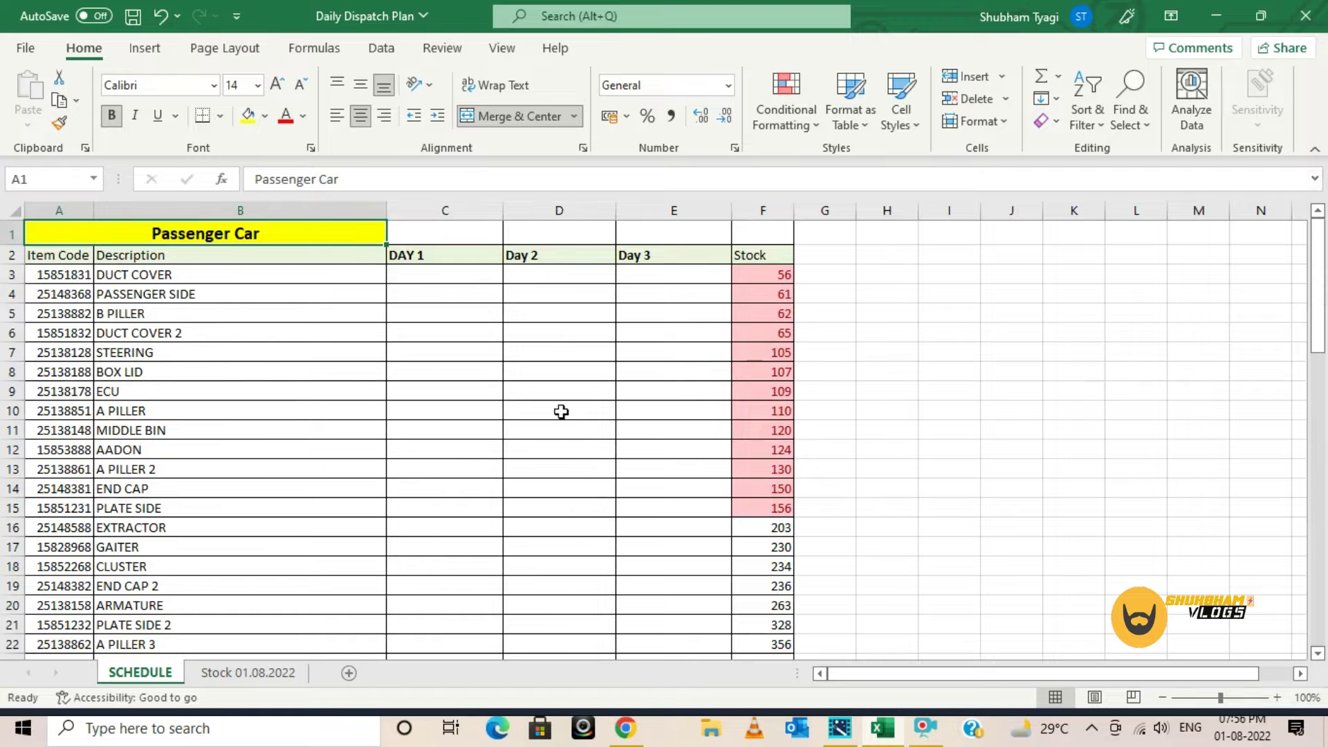
pyautogui.click(797, 364)
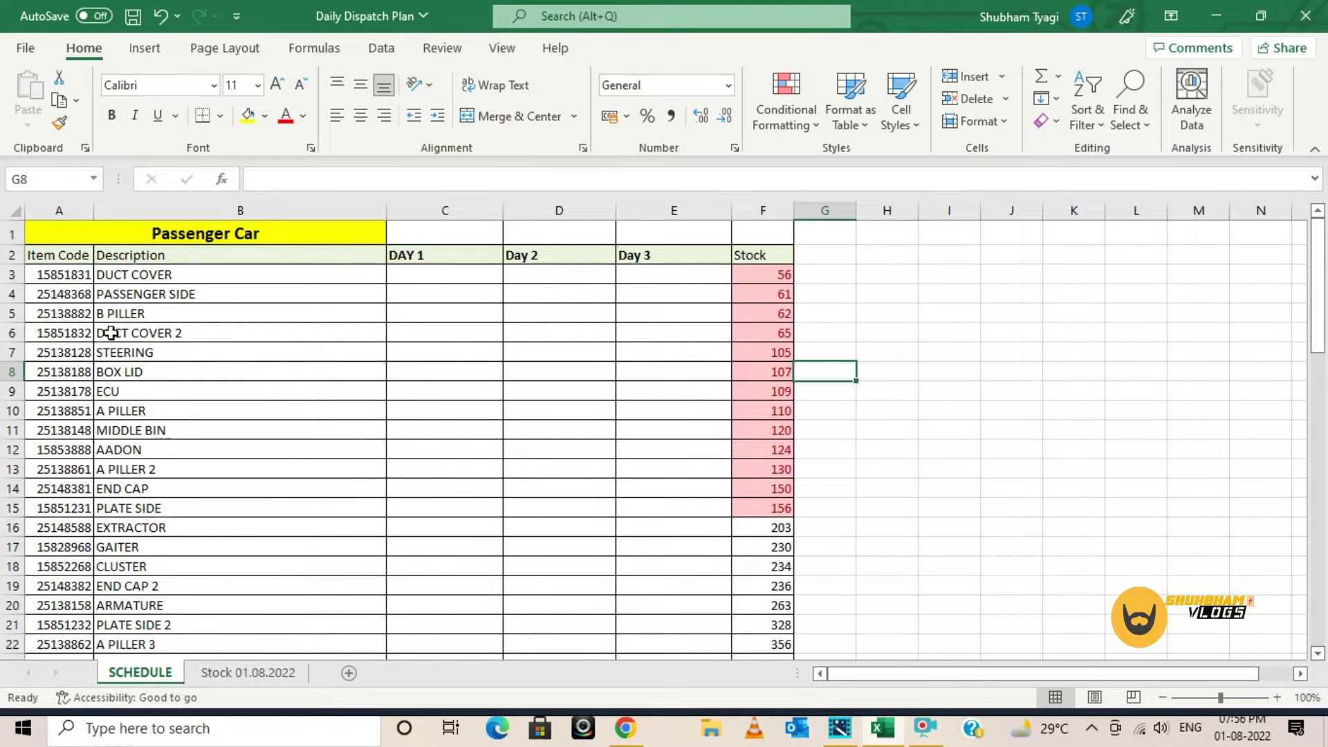
# Find the DUCT COVER item code from A3 in the Stock 01.08.2022 sheet, check its stock and return to the SCHEDULE sheet
pyautogui.click(61, 278)
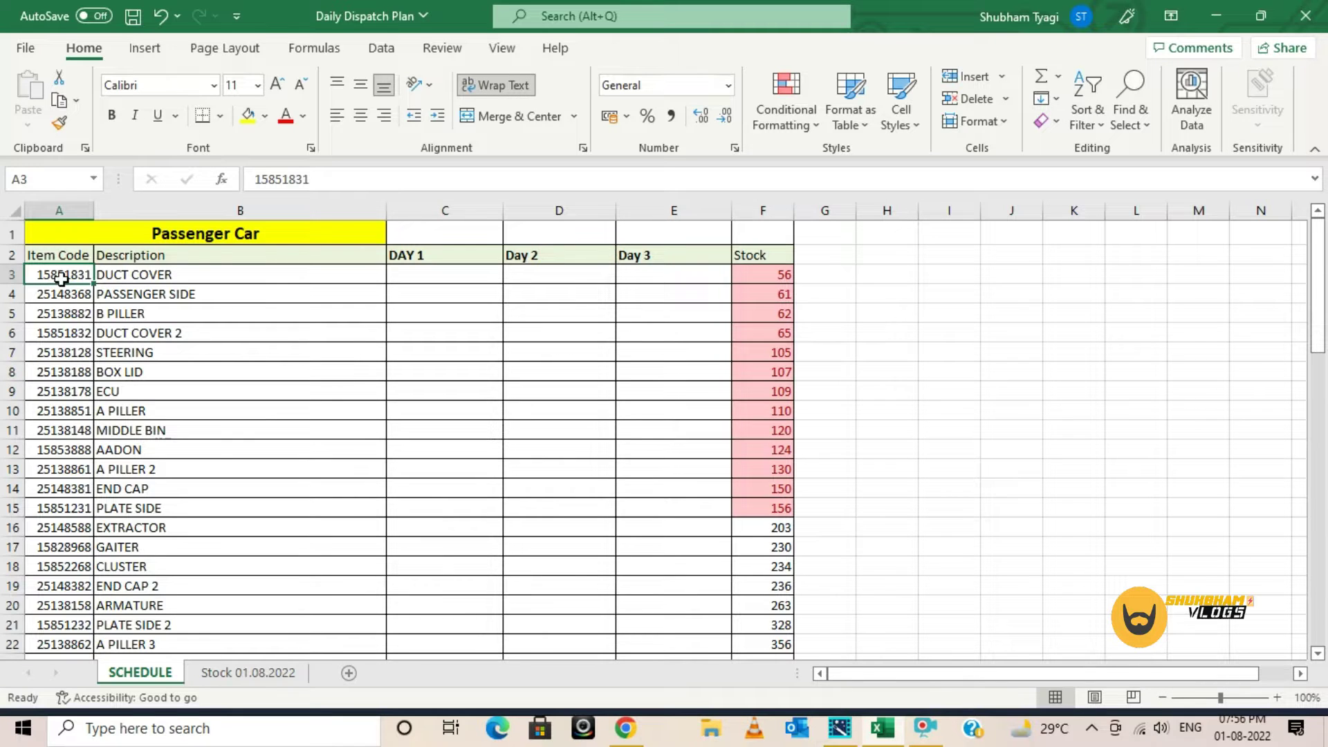
pyautogui.hotkey('ctrl', 'c')
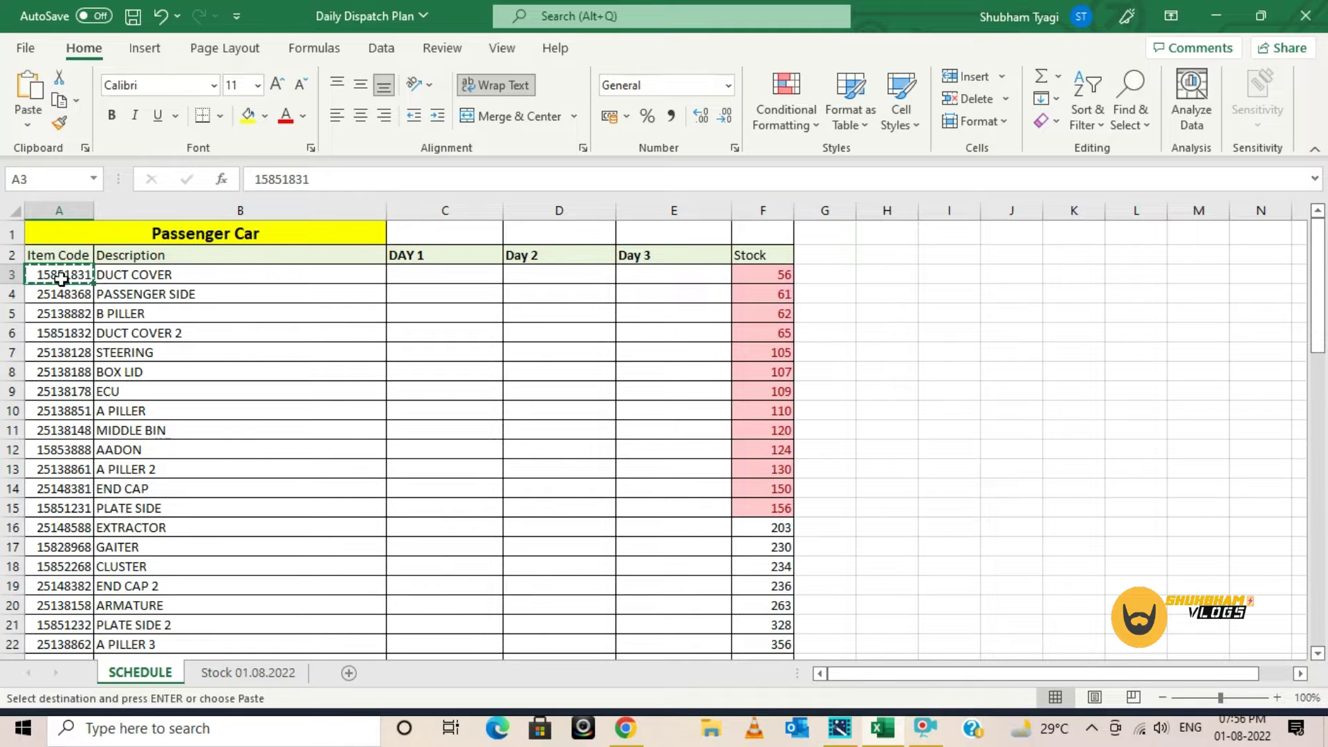
pyautogui.click(241, 675)
pyautogui.click(394, 430)
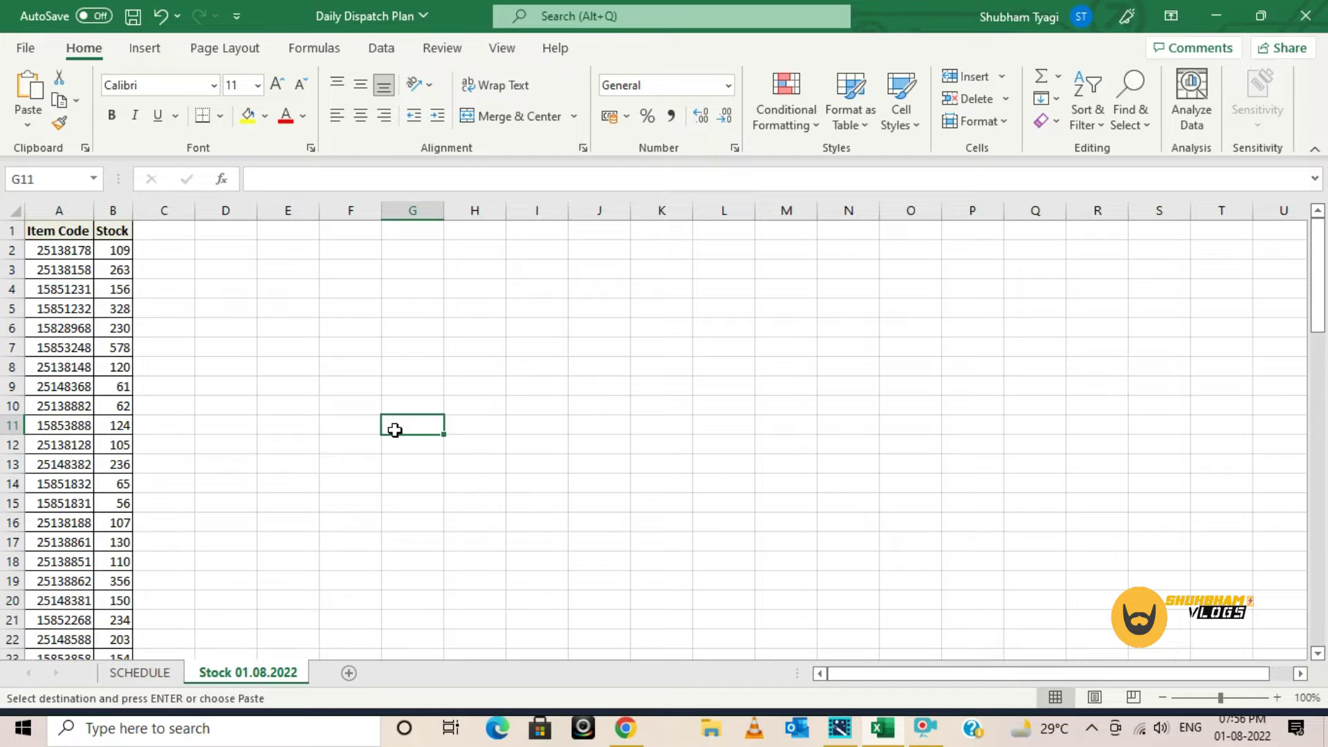
pyautogui.hotkey('ctrl', 'f')
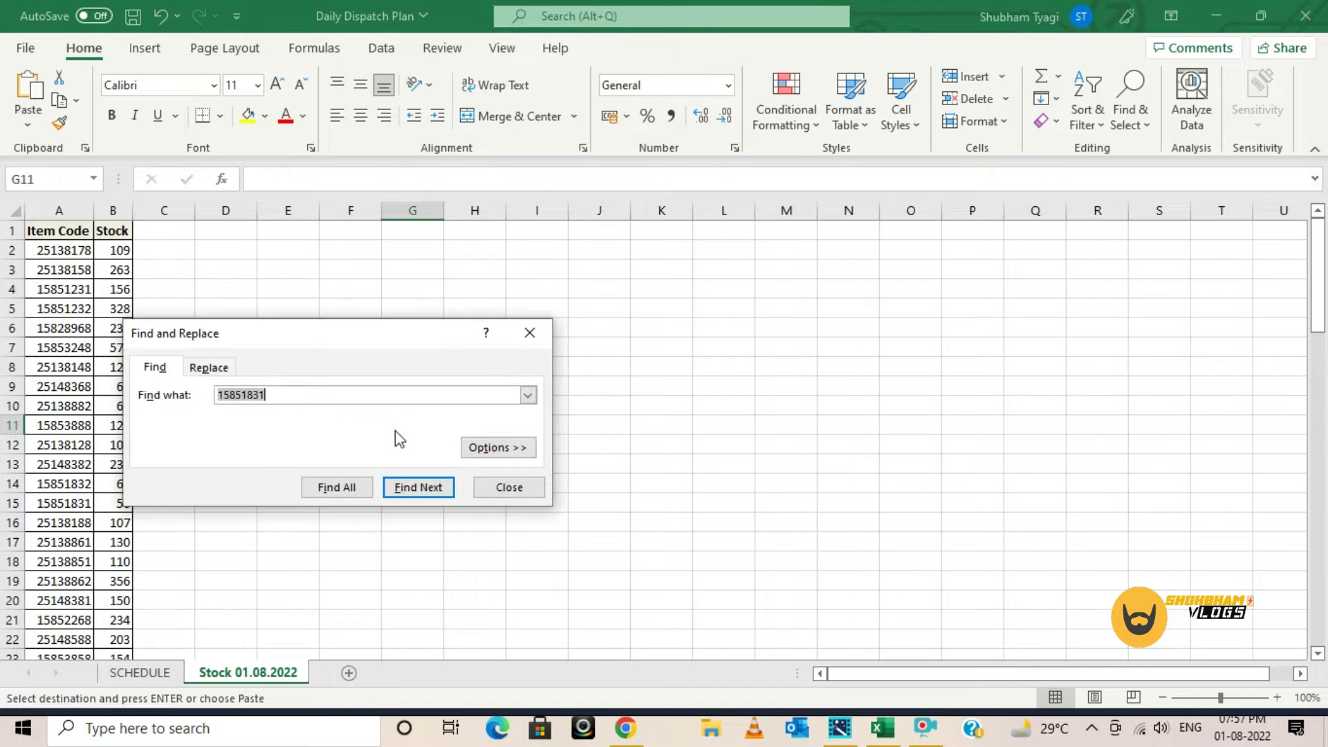
pyautogui.hotkey('ctrl', 'v')
pyautogui.click(416, 487)
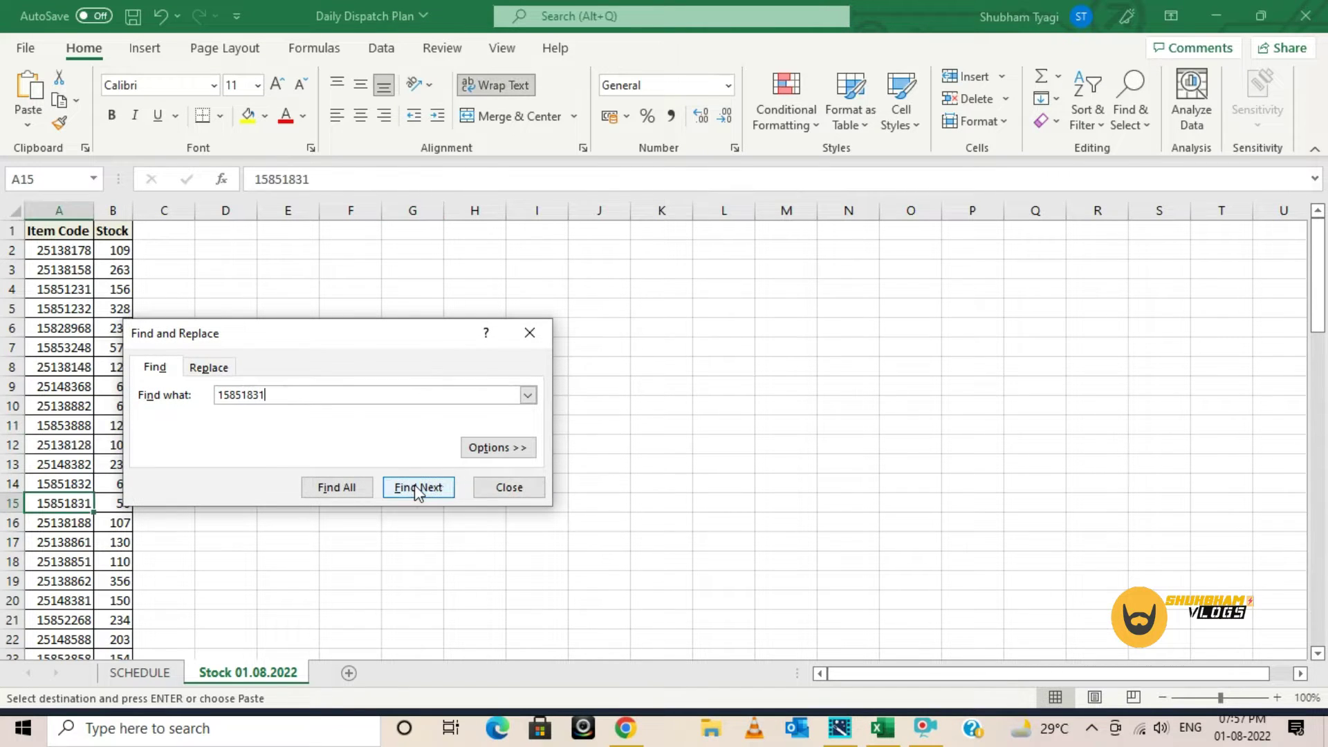
pyautogui.click(520, 489)
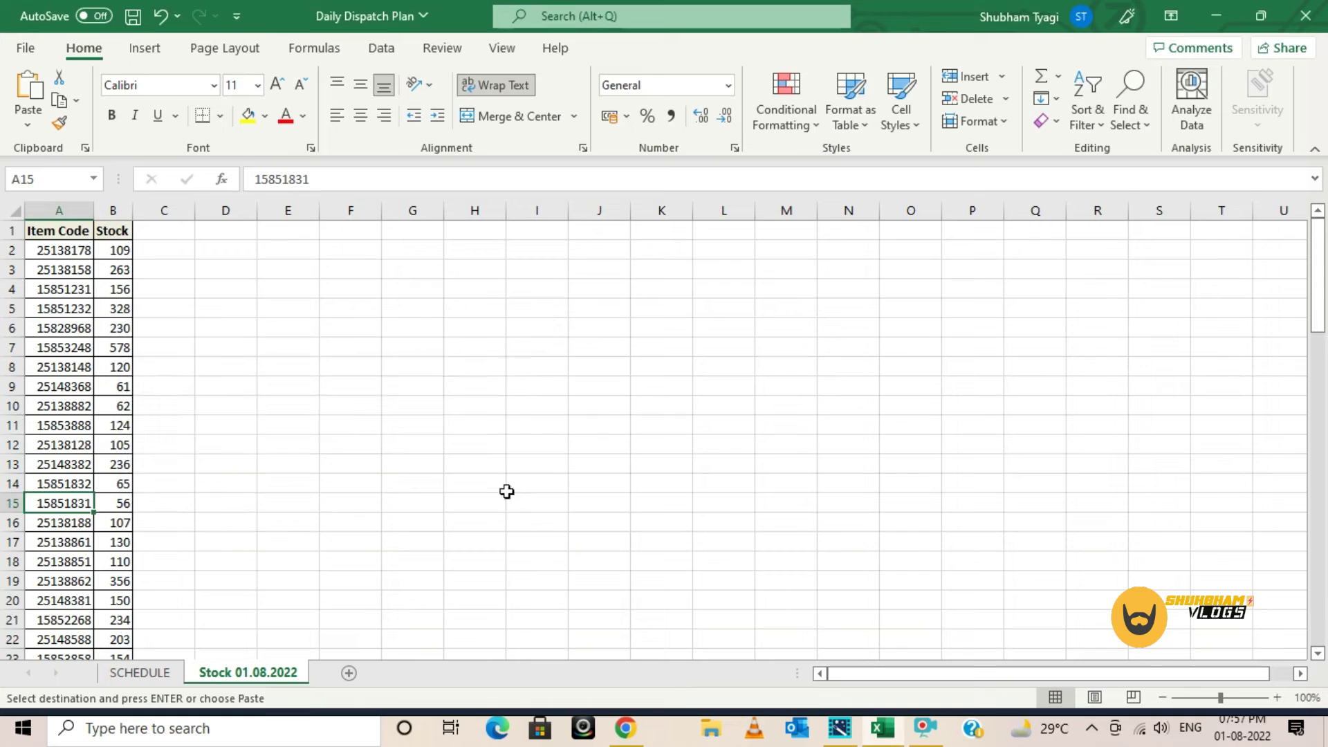
pyautogui.click(111, 502)
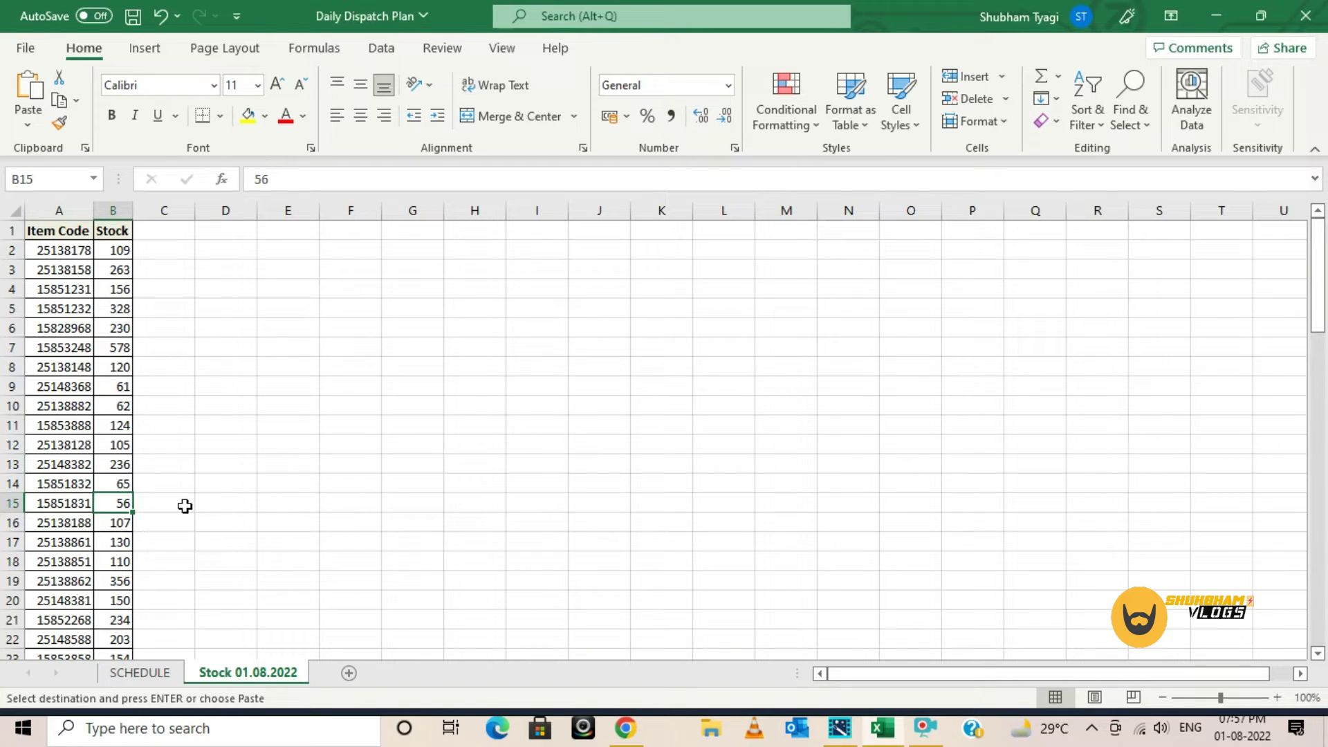
pyautogui.click(166, 672)
pyautogui.click(254, 373)
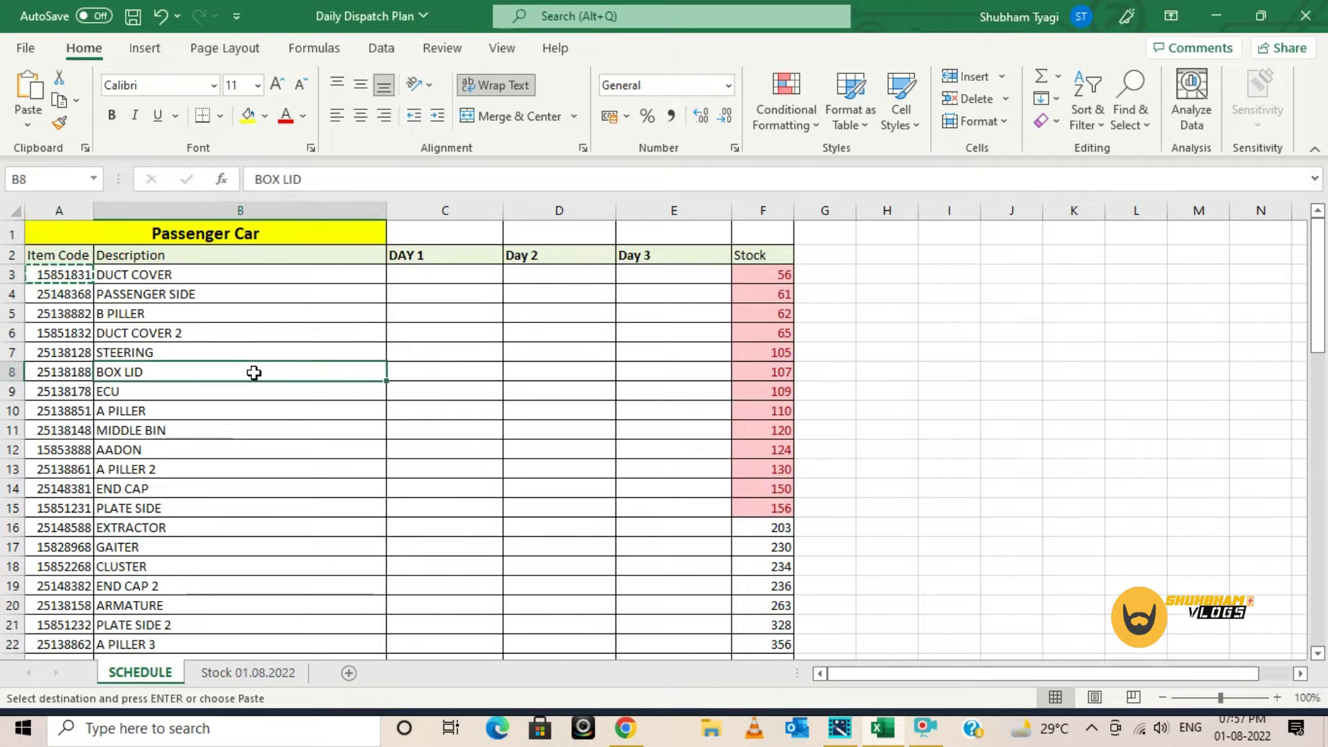
pyautogui.click(177, 317)
pyautogui.press('Escape')
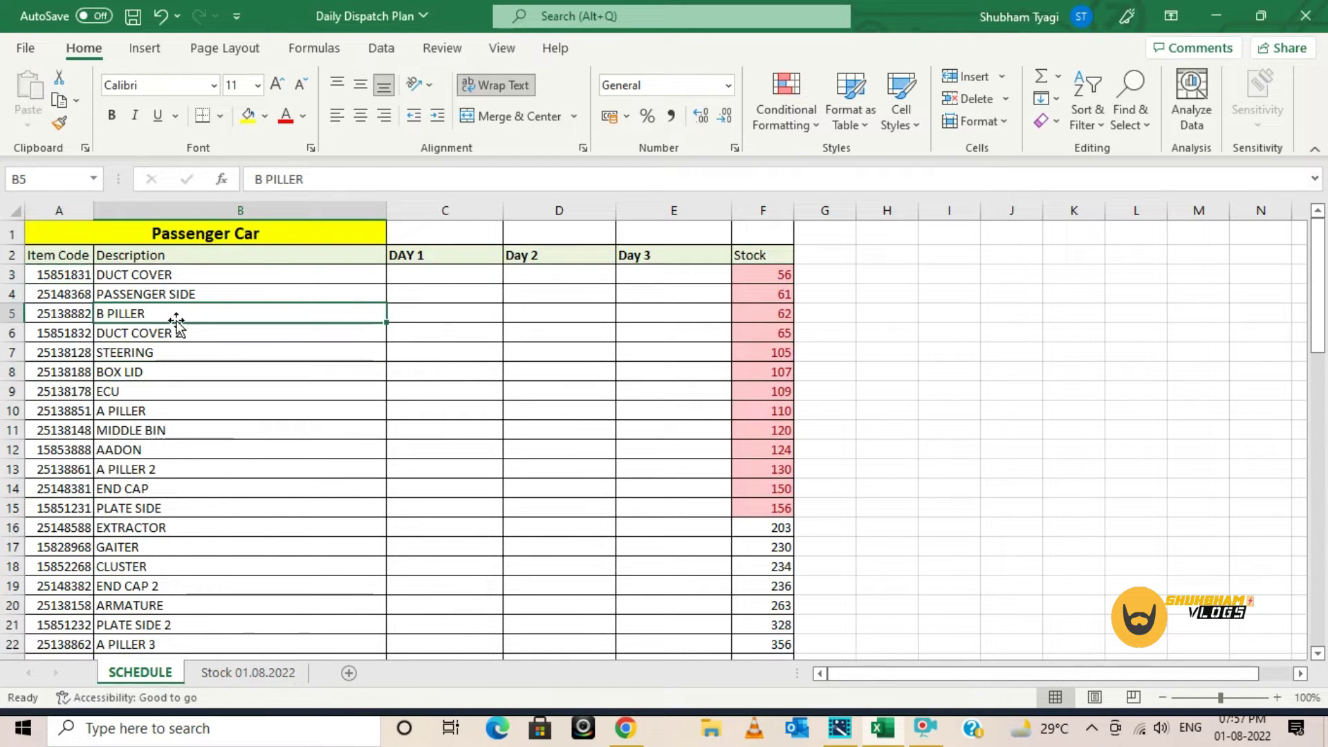
pyautogui.click(80, 274)
pyautogui.click(194, 356)
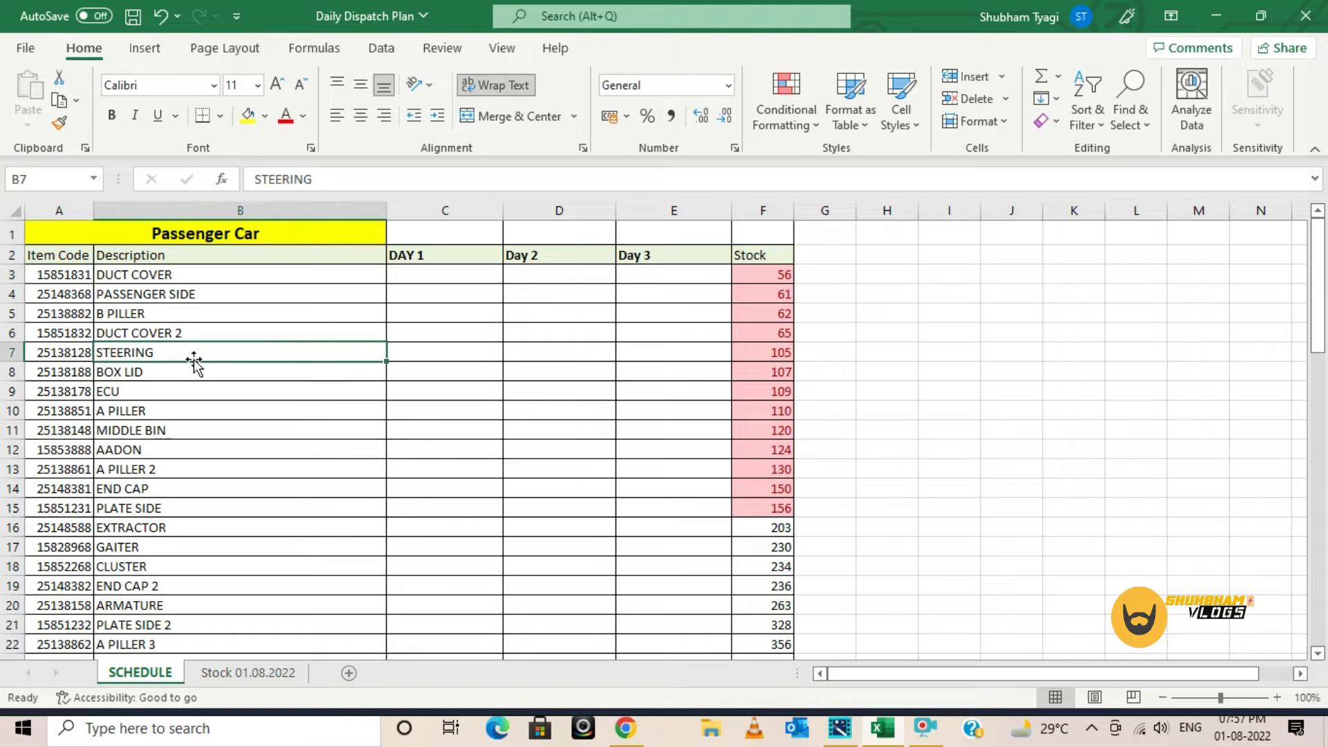
pyautogui.click(305, 411)
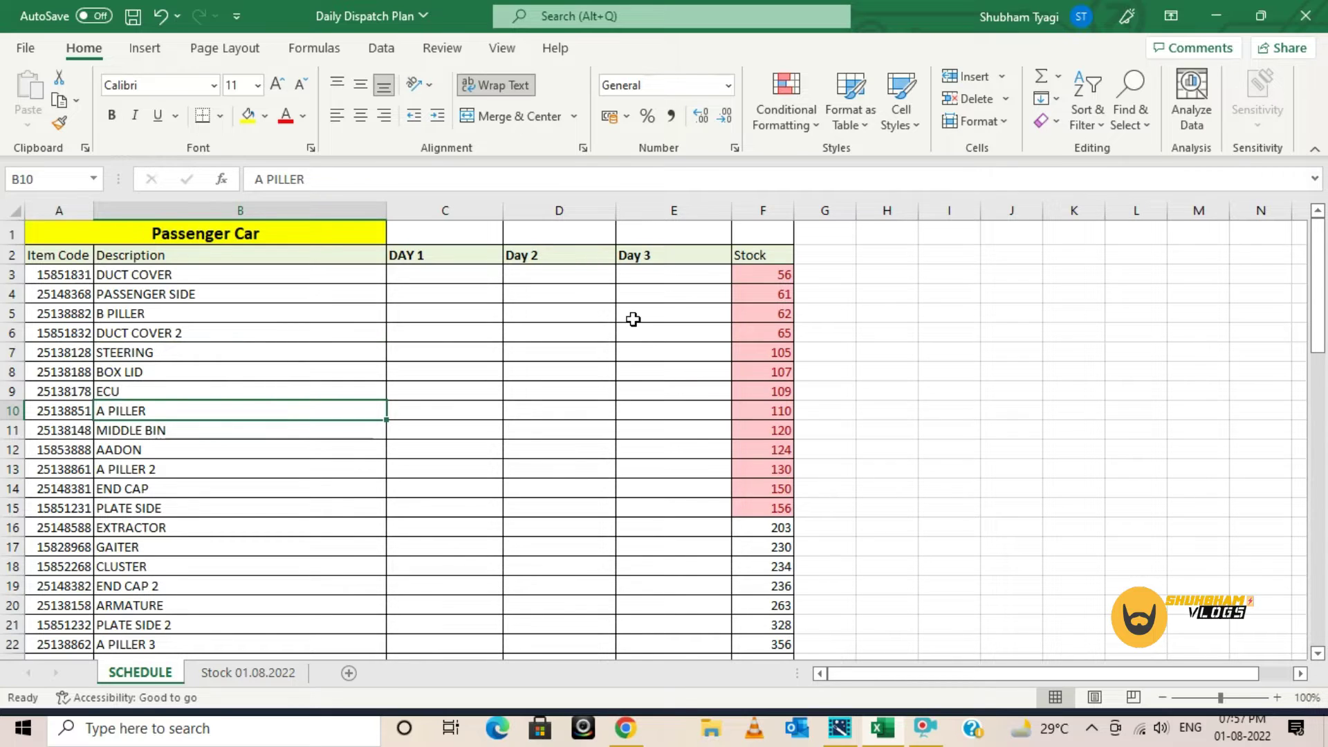
pyautogui.click(878, 408)
pyautogui.click(860, 330)
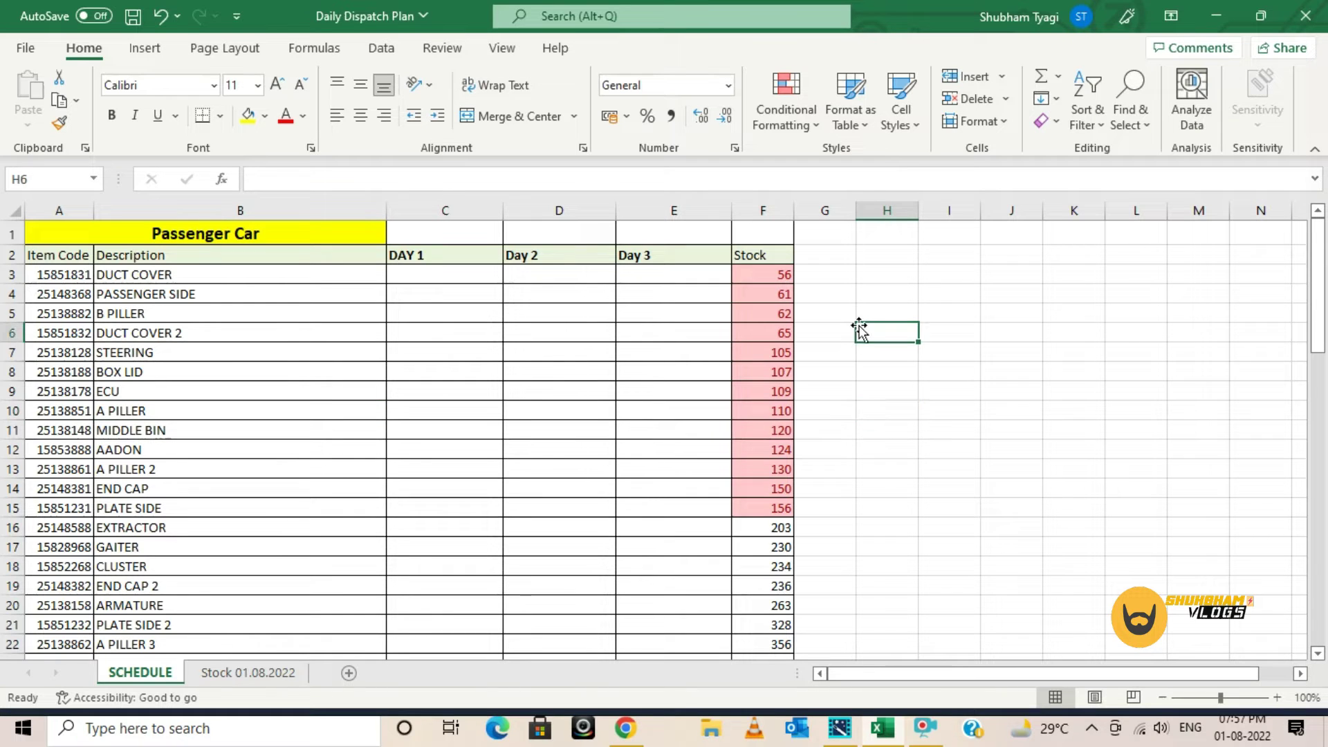
pyautogui.click(930, 403)
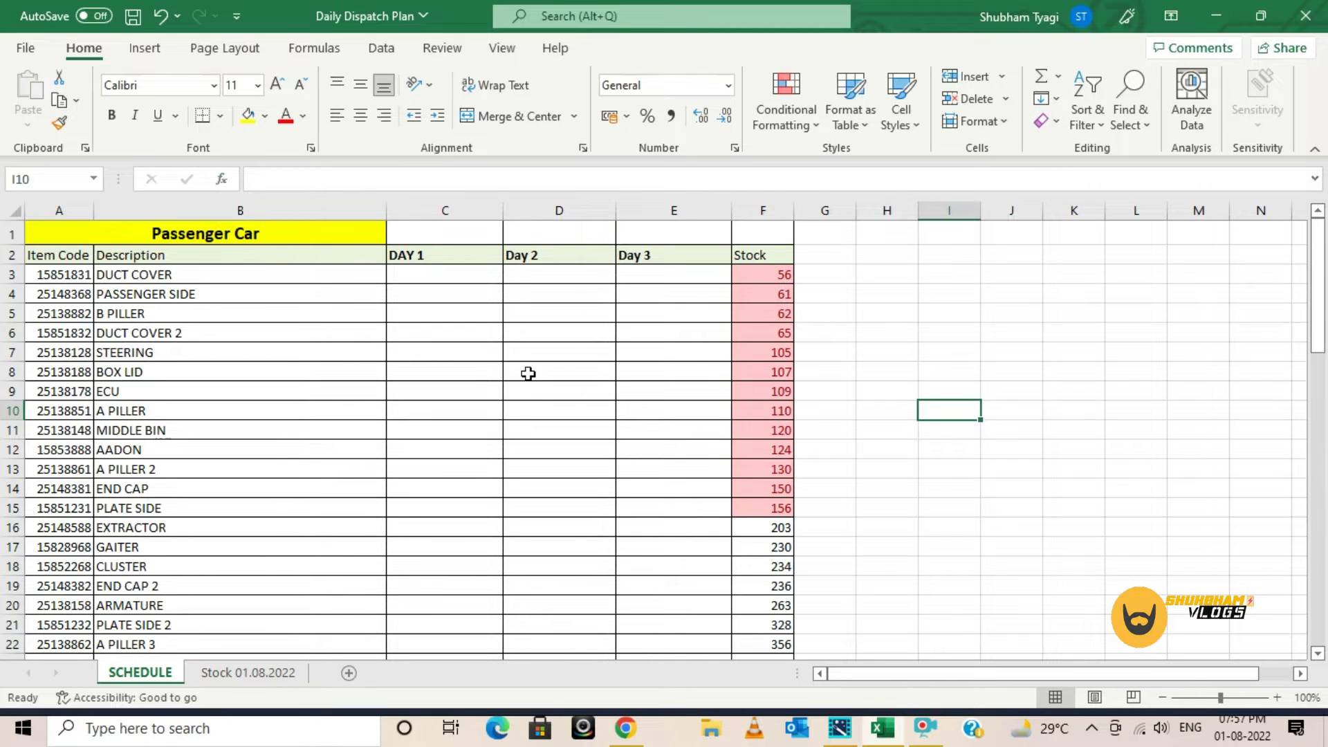
pyautogui.click(829, 366)
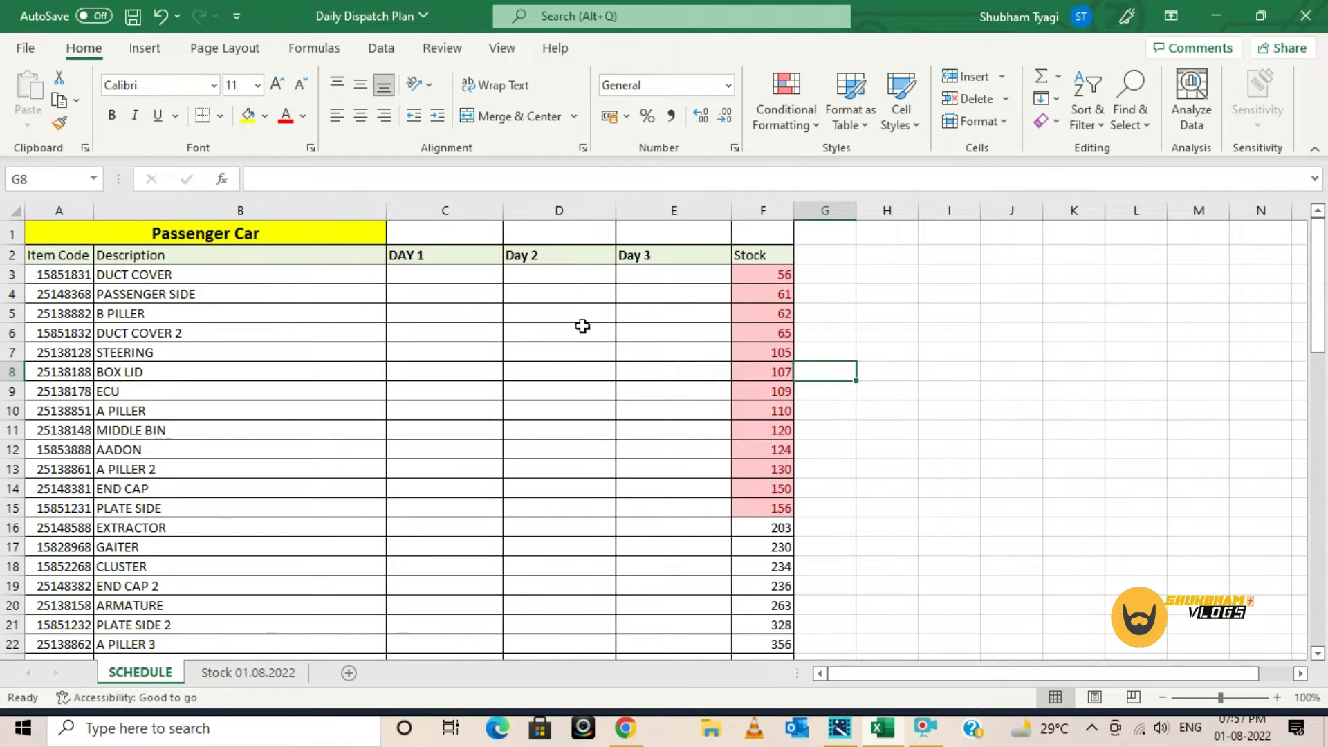
pyautogui.click(832, 274)
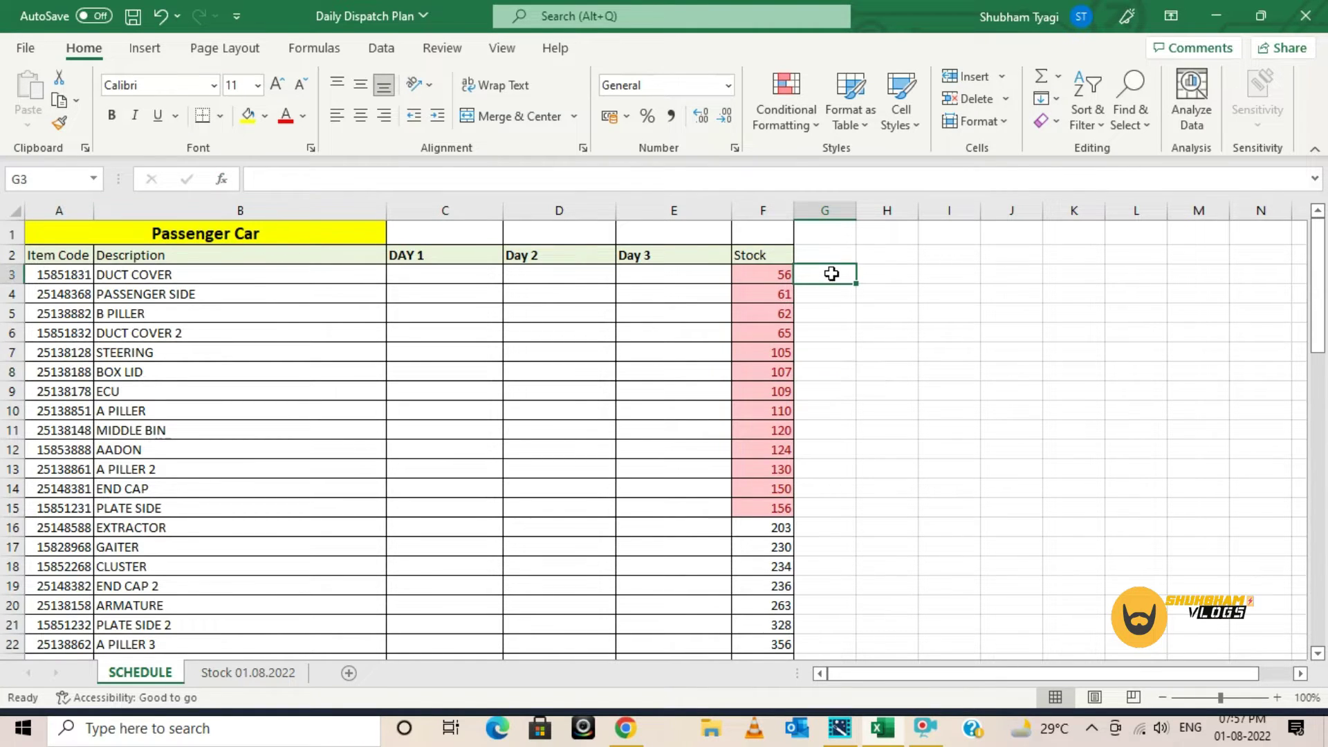
pyautogui.click(881, 308)
# Insert a VLOOKUP function in cell G3 of the SCHEDULE sheet, searching the function list for "vloo"
pyautogui.click(818, 275)
pyautogui.click(222, 181)
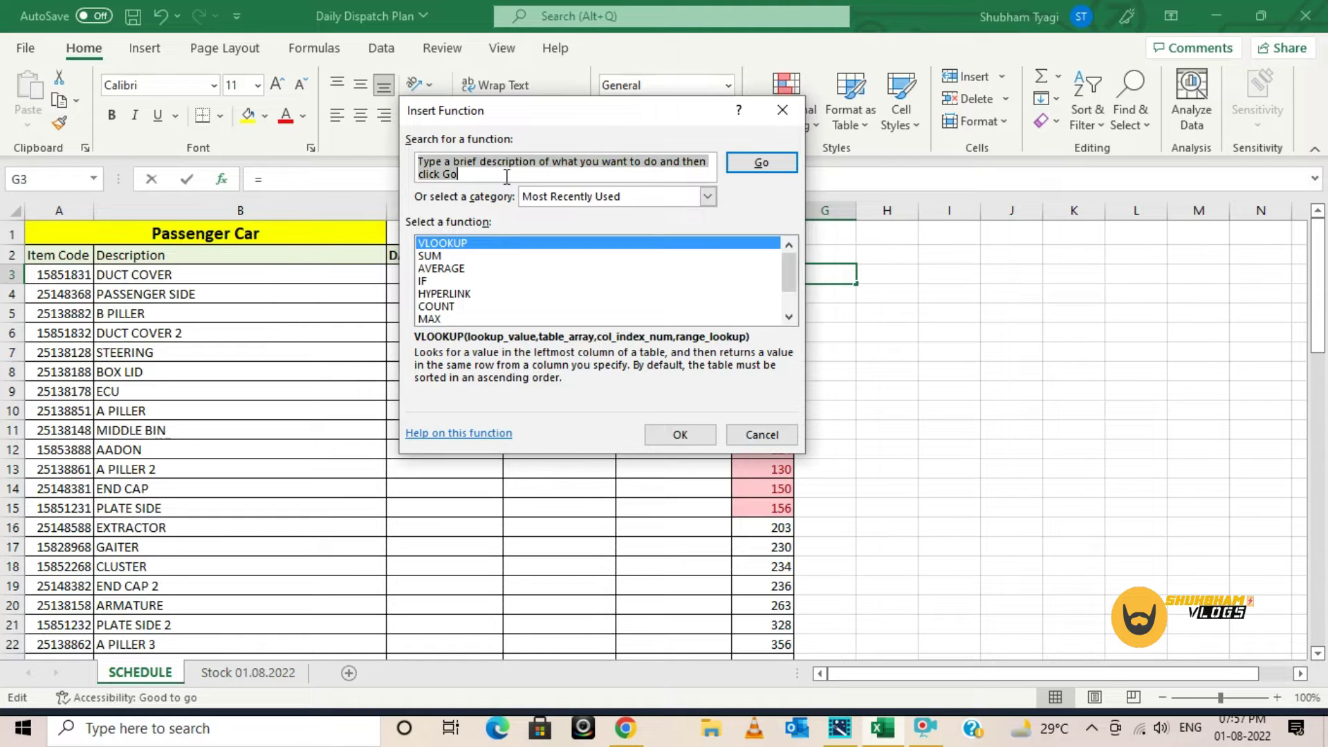
pyautogui.write('vloo')
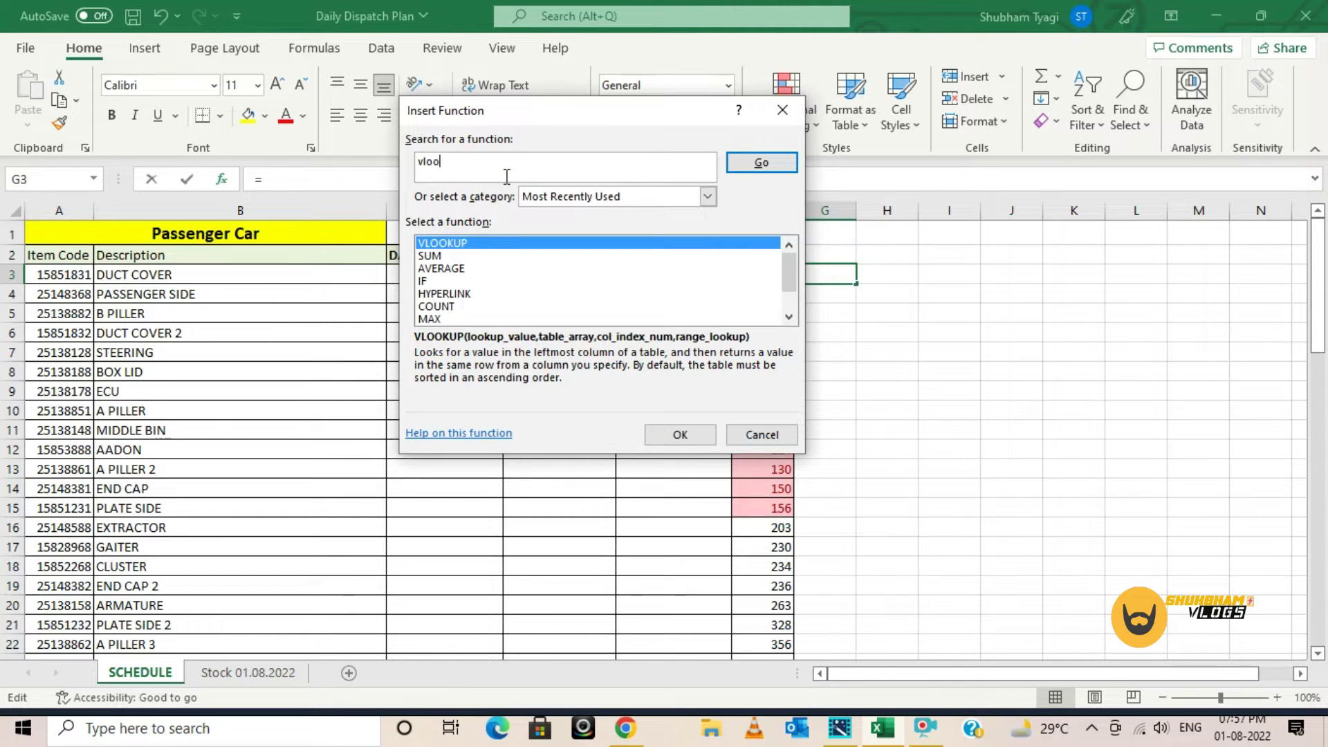
pyautogui.click(745, 176)
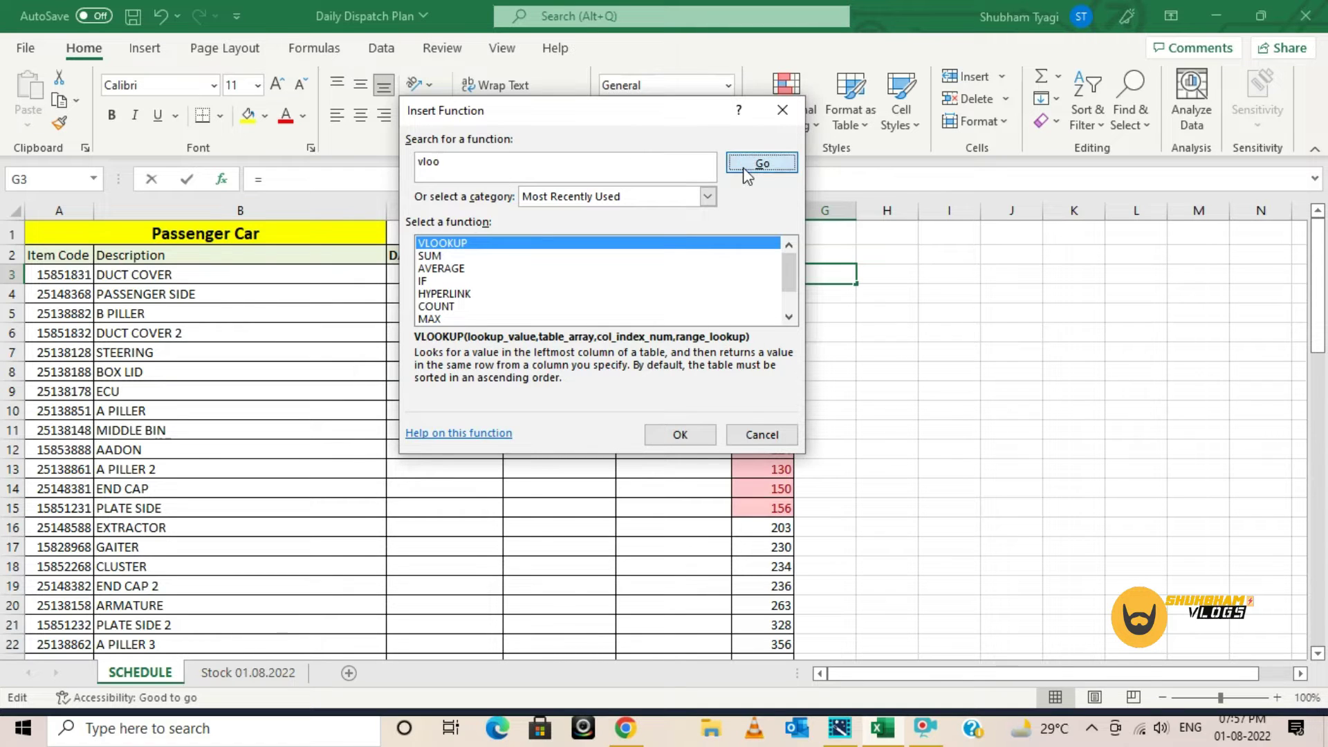
pyautogui.doubleClick(482, 245)
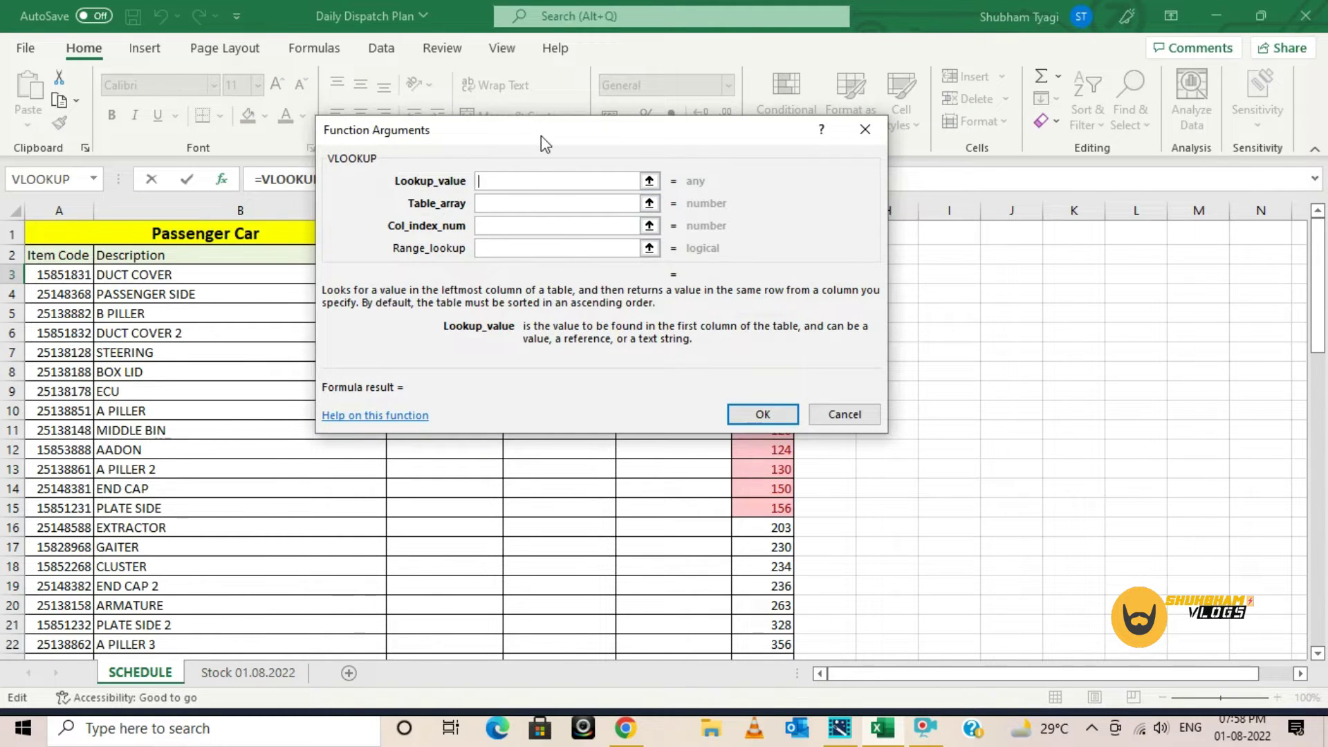
# Set the VLOOKUP lookup value to A3 and its table array to columns A:B of the Stock 01.08.2022 sheet
pyautogui.click(71, 275)
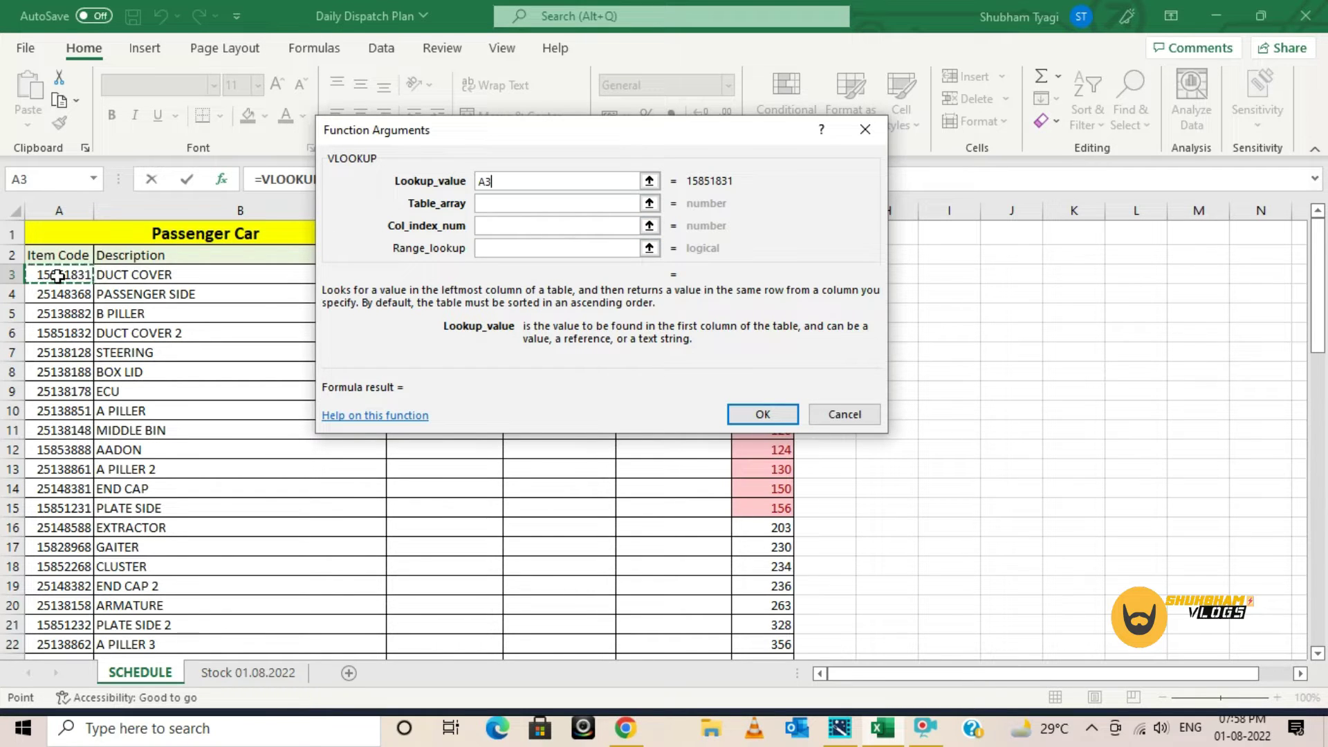
pyautogui.click(510, 204)
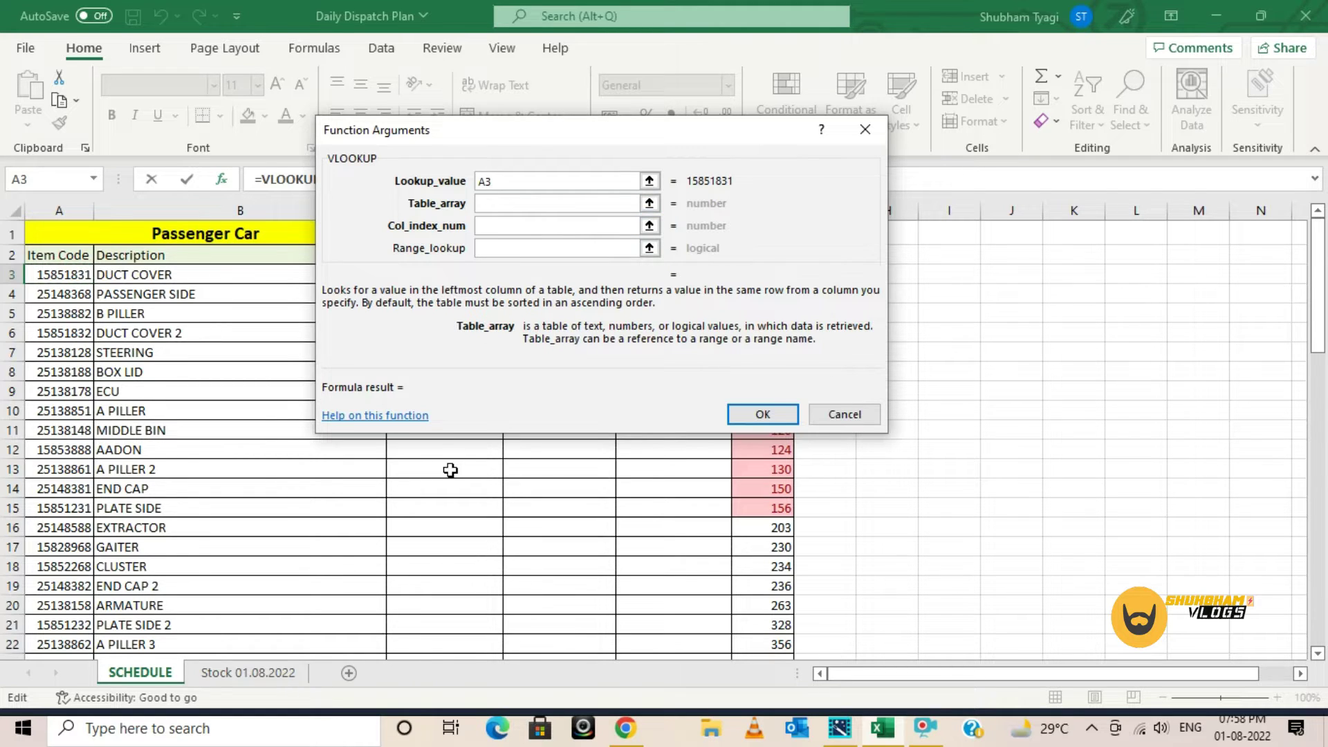
pyautogui.click(241, 672)
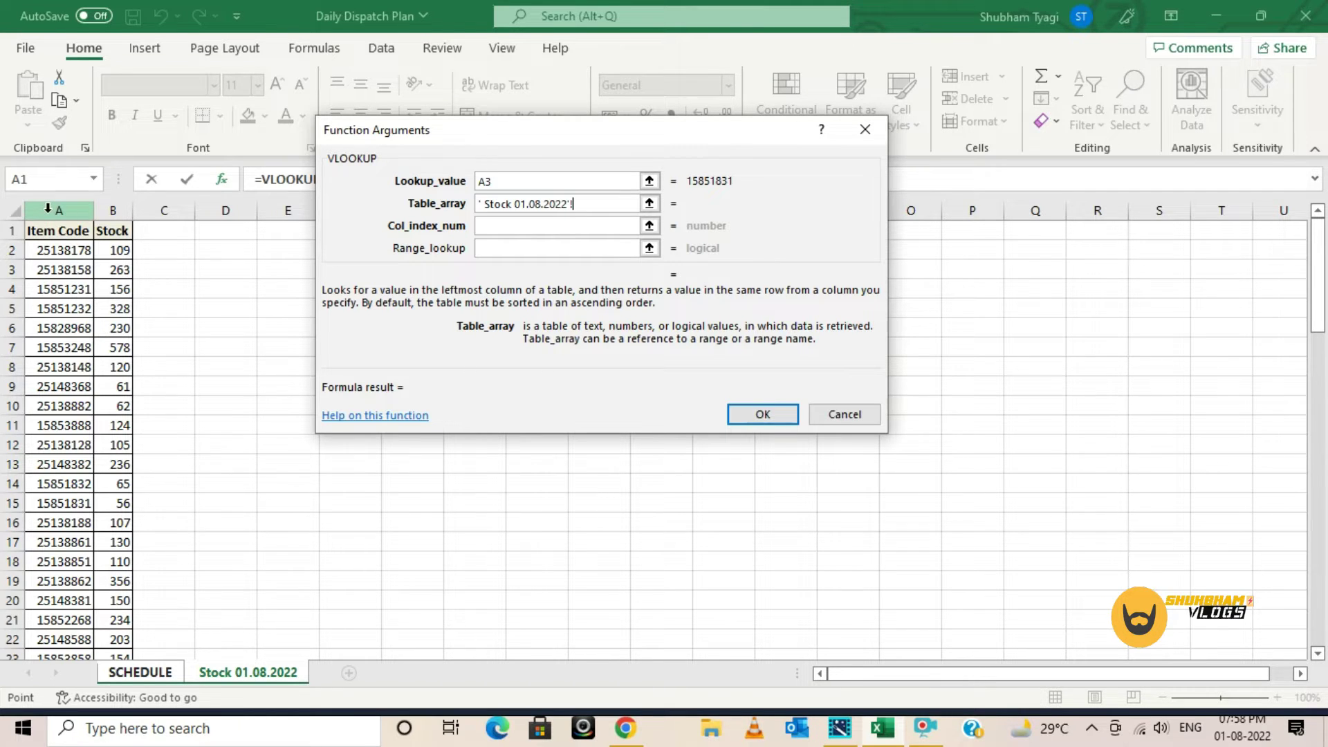
pyautogui.moveTo(48, 209); pyautogui.dragTo(106, 209)
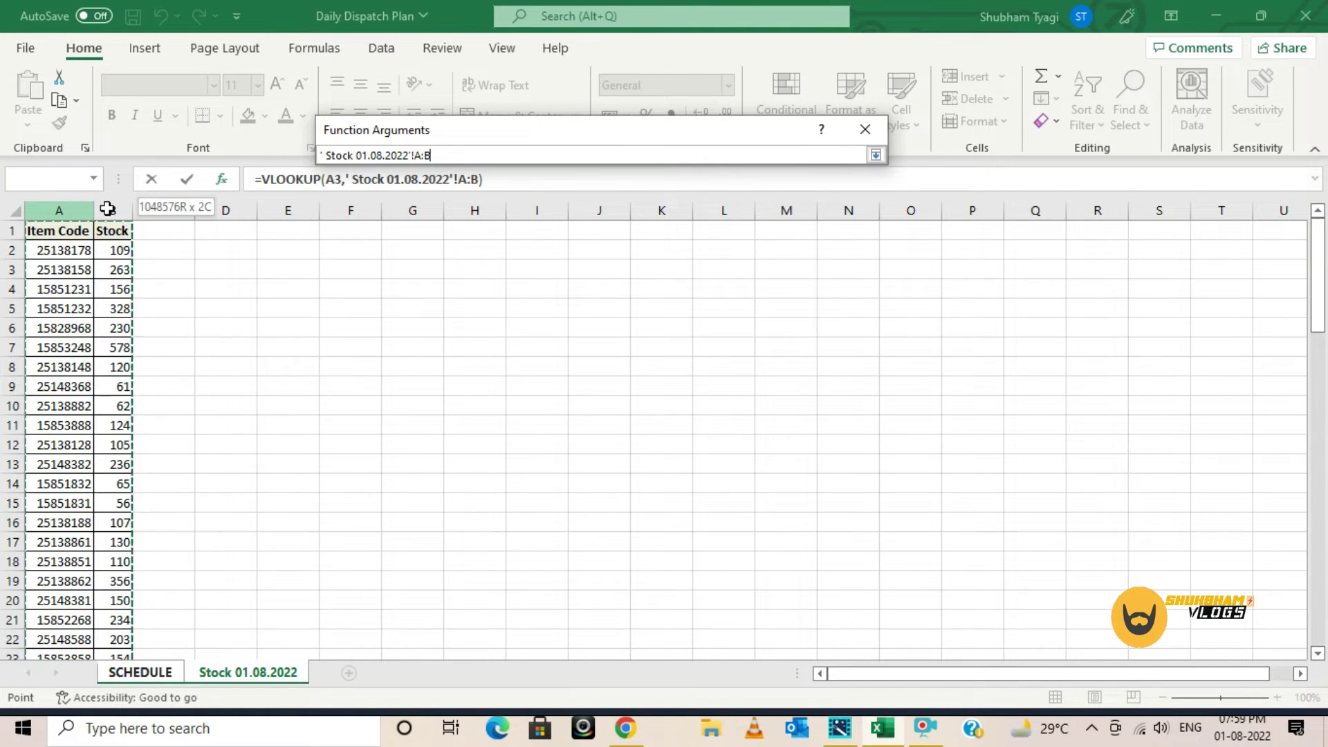
pyautogui.moveTo(107, 209); pyautogui.dragTo(107, 205)
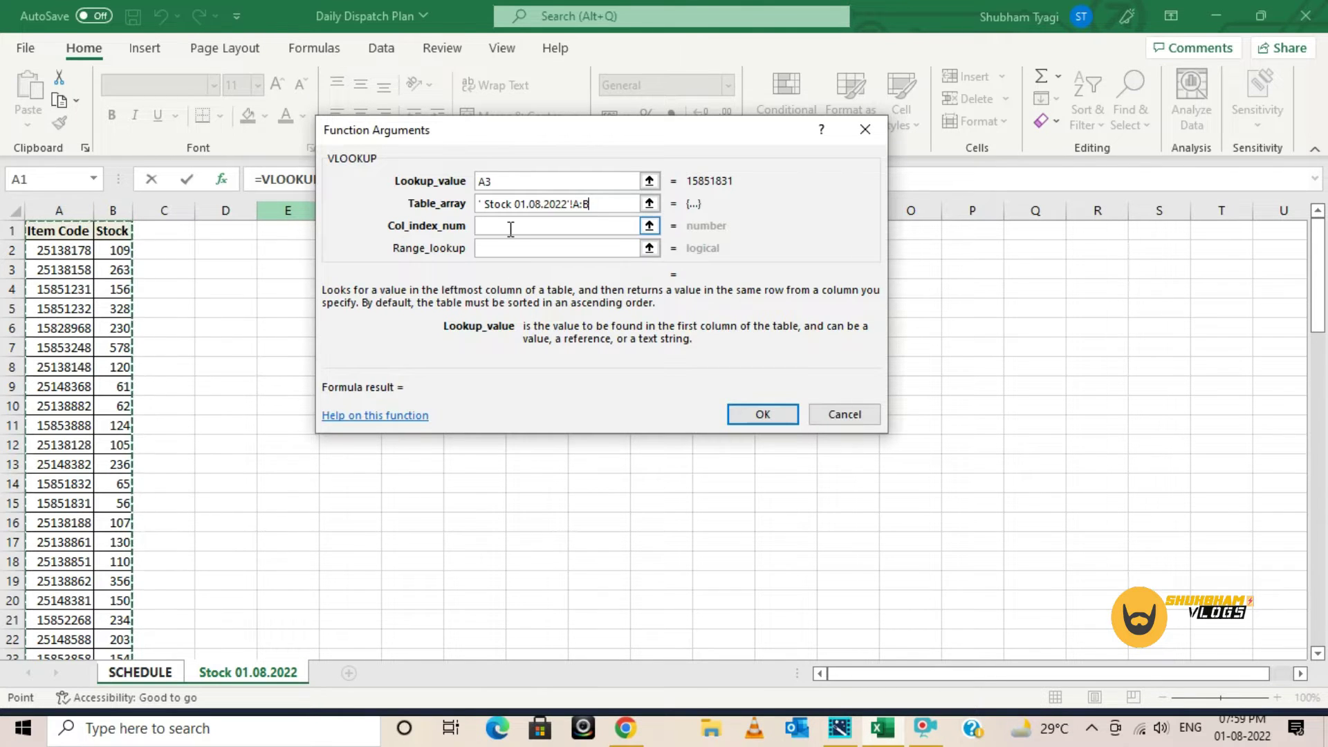
# Set the VLOOKUP column index to 2 and the range lookup to 0, and enter the formula in G3
pyautogui.click(510, 227)
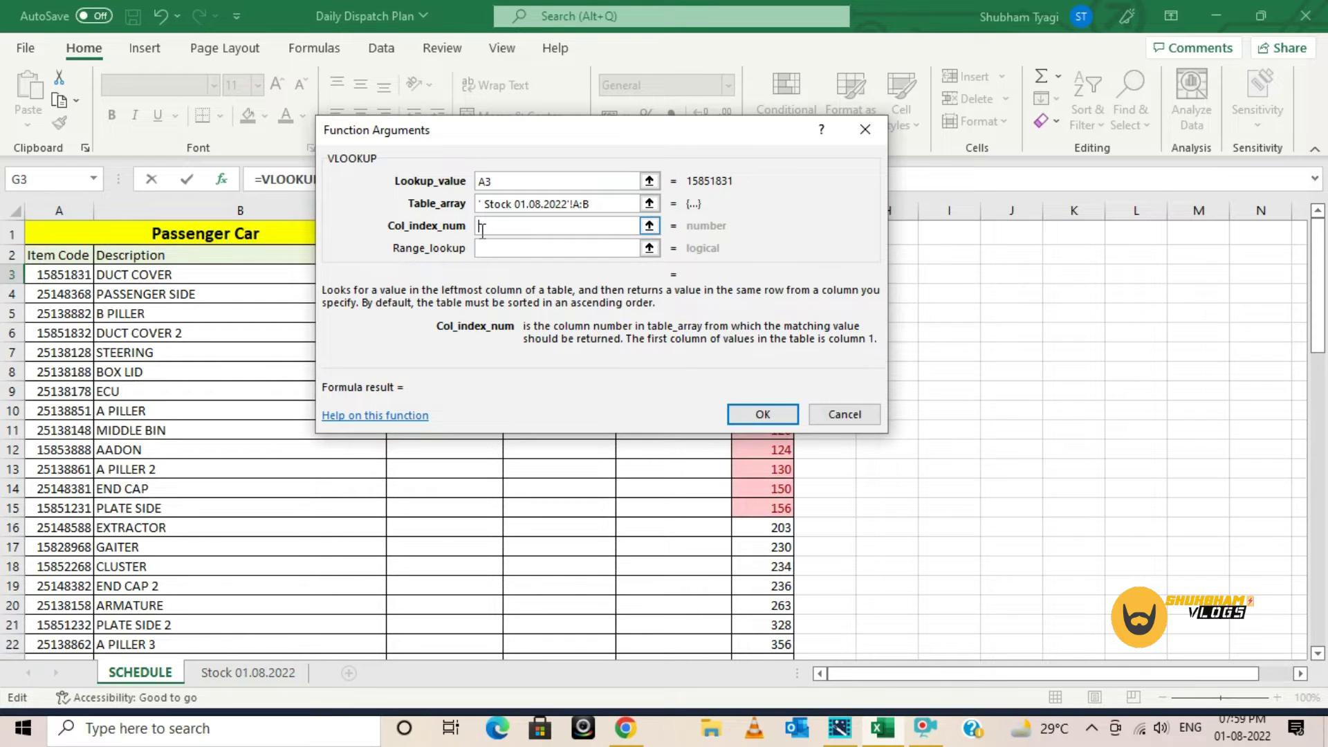
pyautogui.write('2')
pyautogui.click(528, 248)
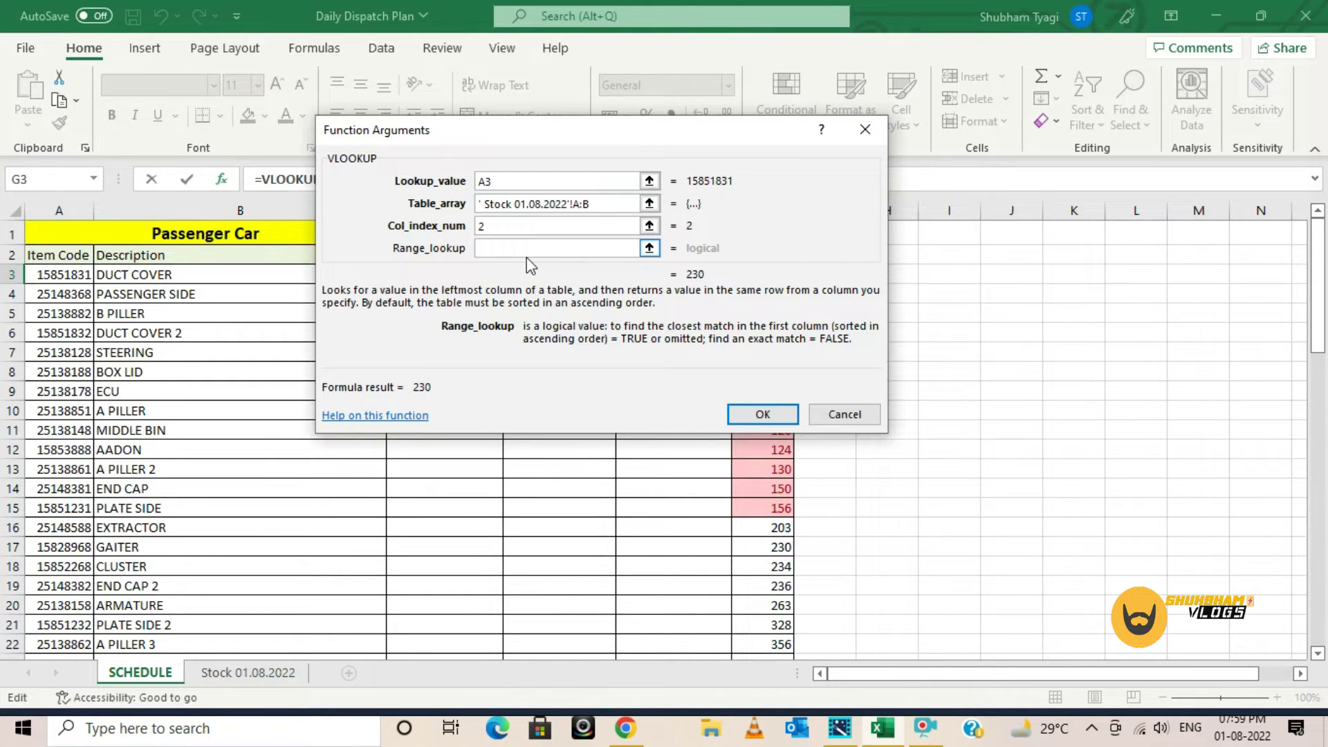
pyautogui.write('0')
pyautogui.click(735, 415)
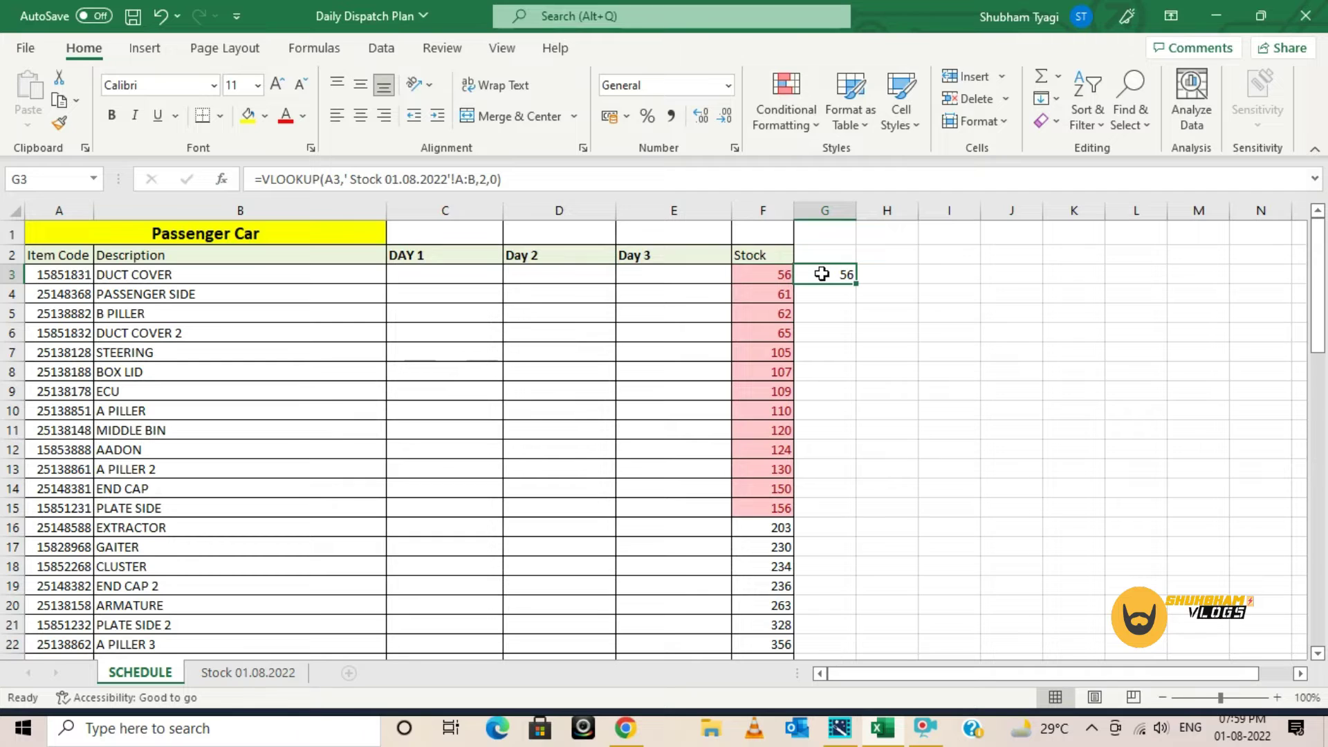
# Find the item code from A3 again in the Stock 01.08.2022 sheet and check its stock against the VLOOKUP result in G3
pyautogui.click(76, 274)
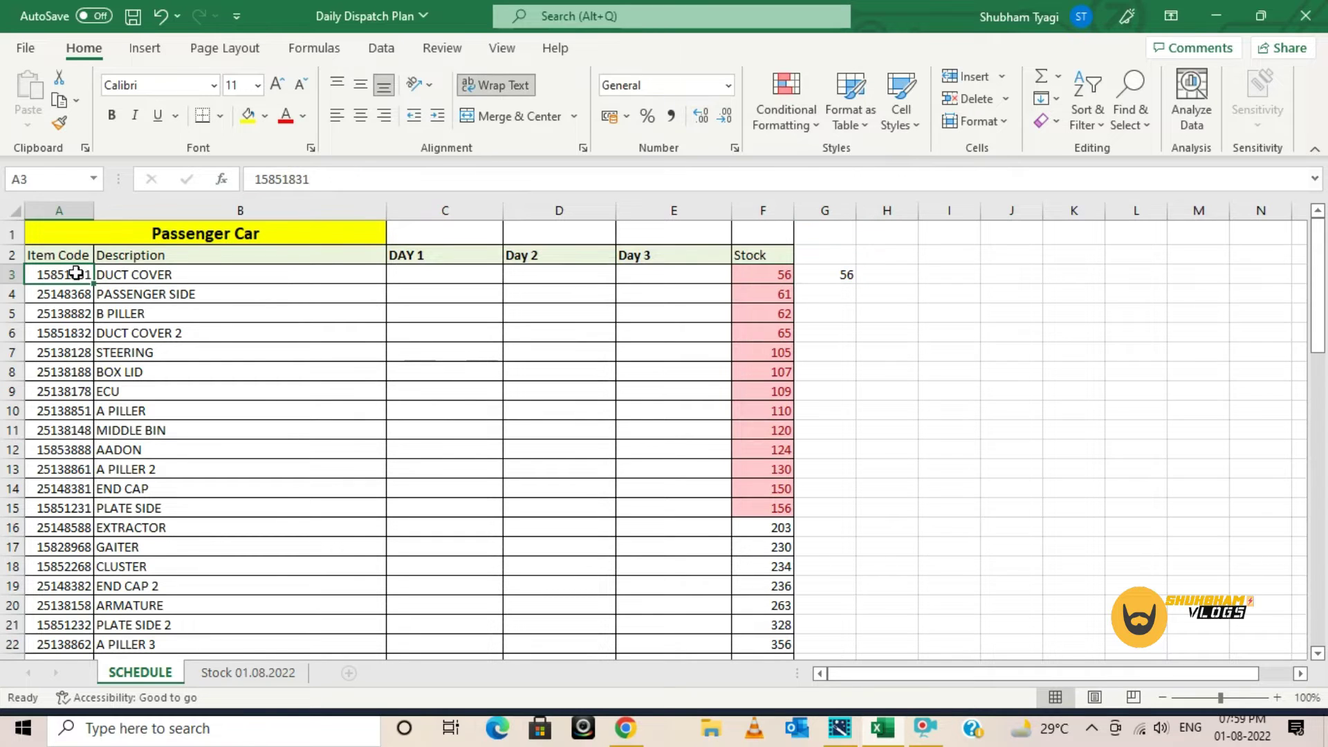
pyautogui.hotkey('ctrl', 'c')
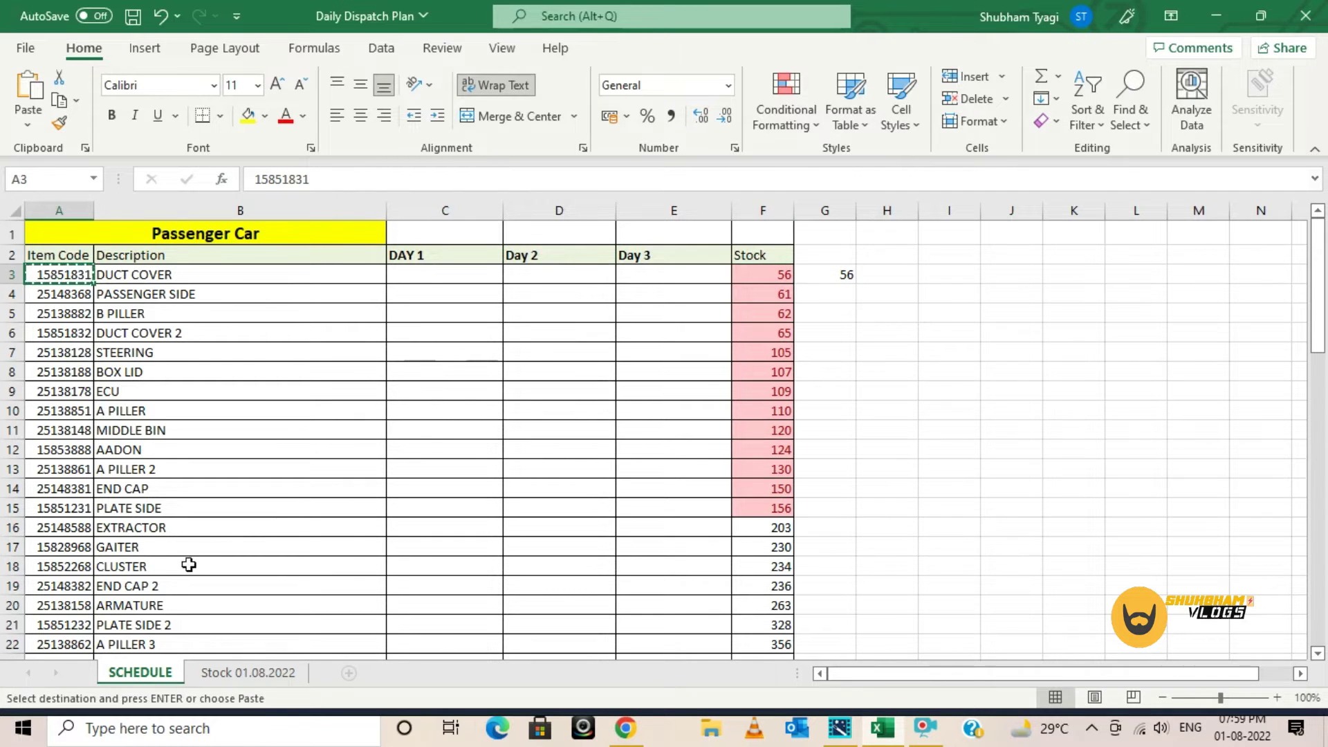
pyautogui.click(243, 674)
pyautogui.click(456, 450)
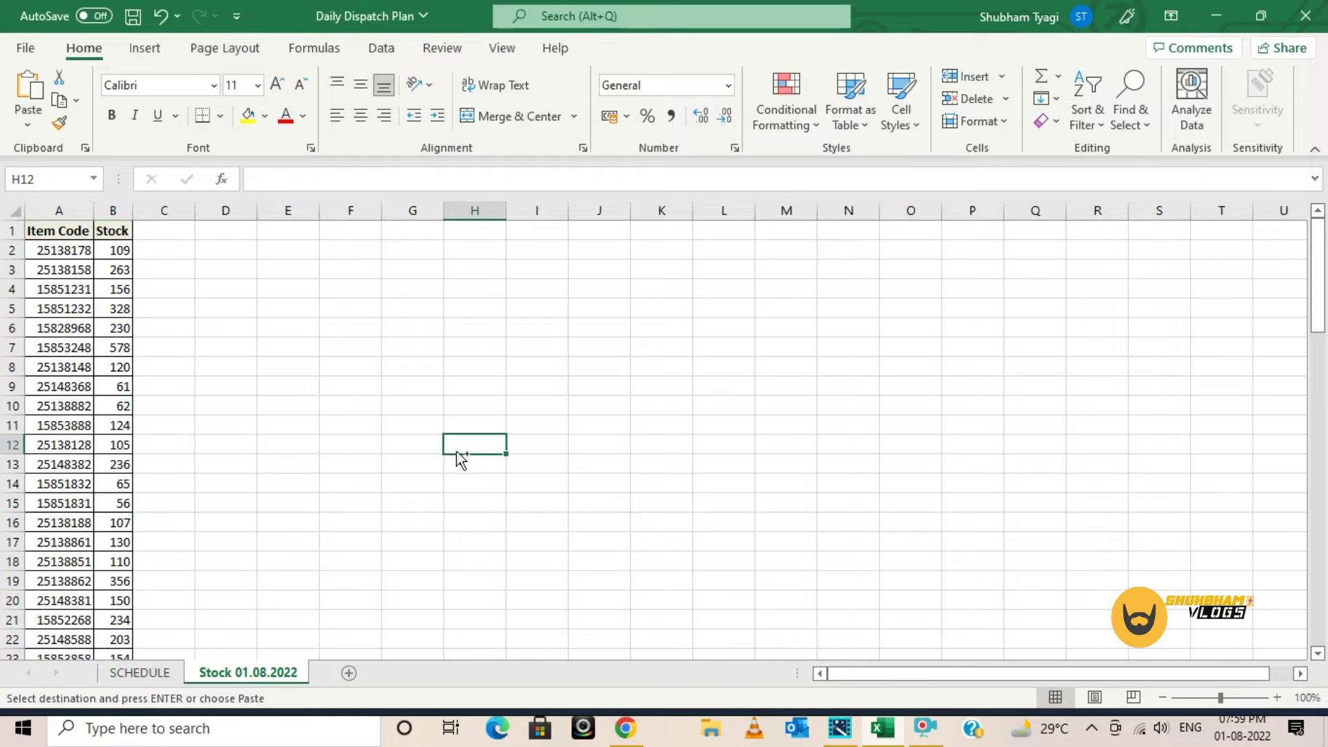
pyautogui.hotkey('ctrl', 'f')
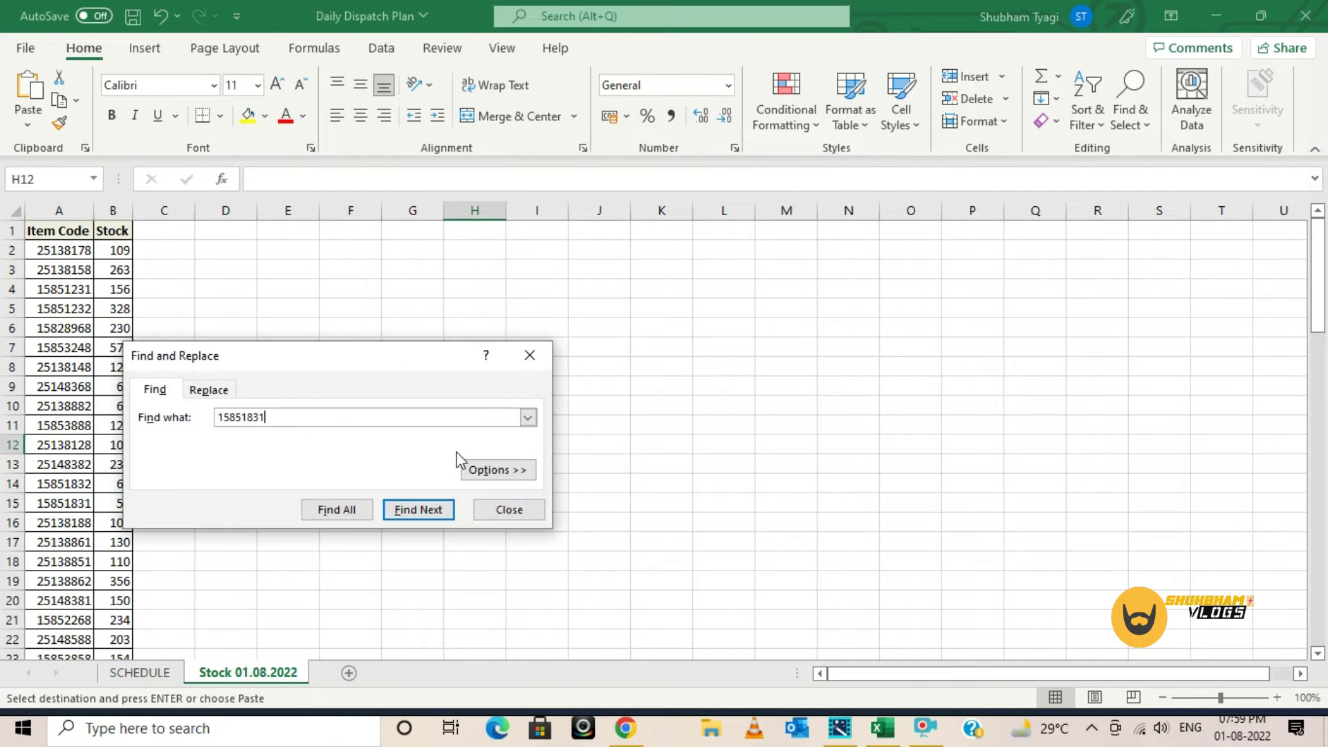
pyautogui.click(429, 514)
pyautogui.click(503, 513)
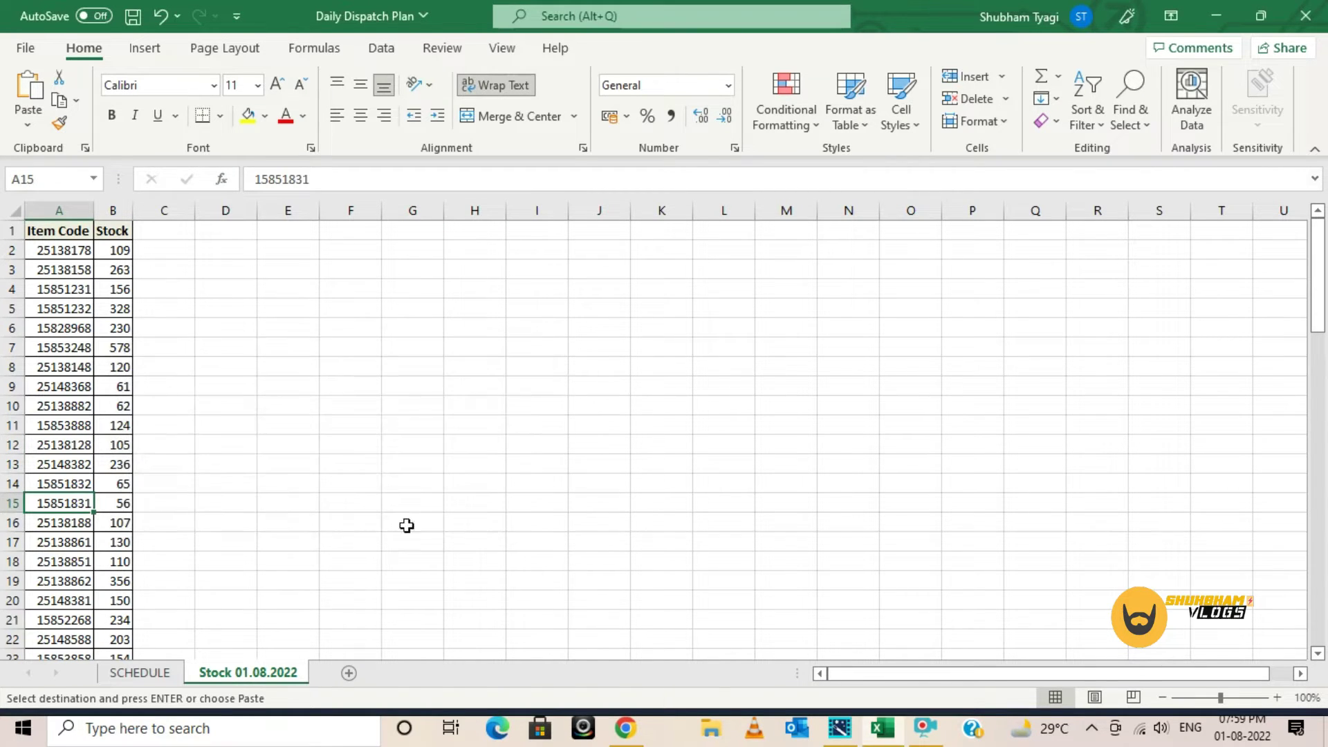
pyautogui.click(111, 510)
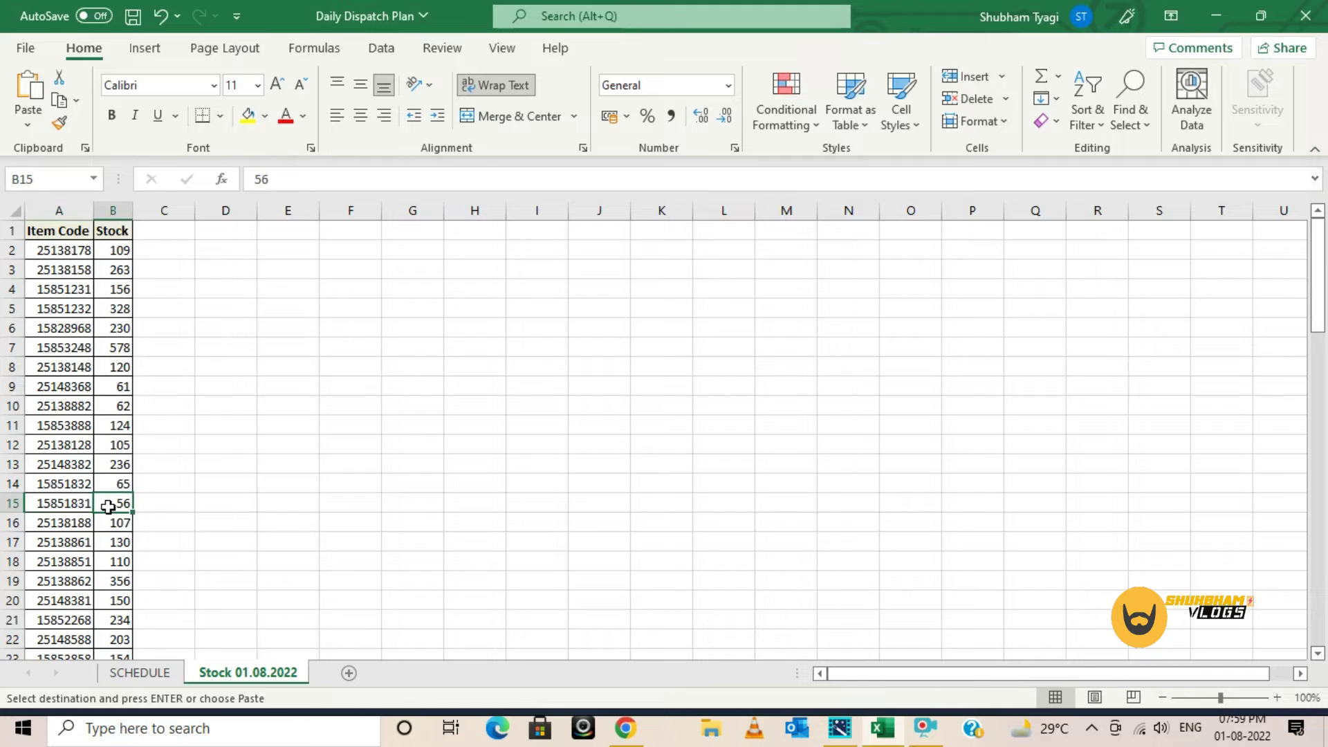
pyautogui.click(126, 675)
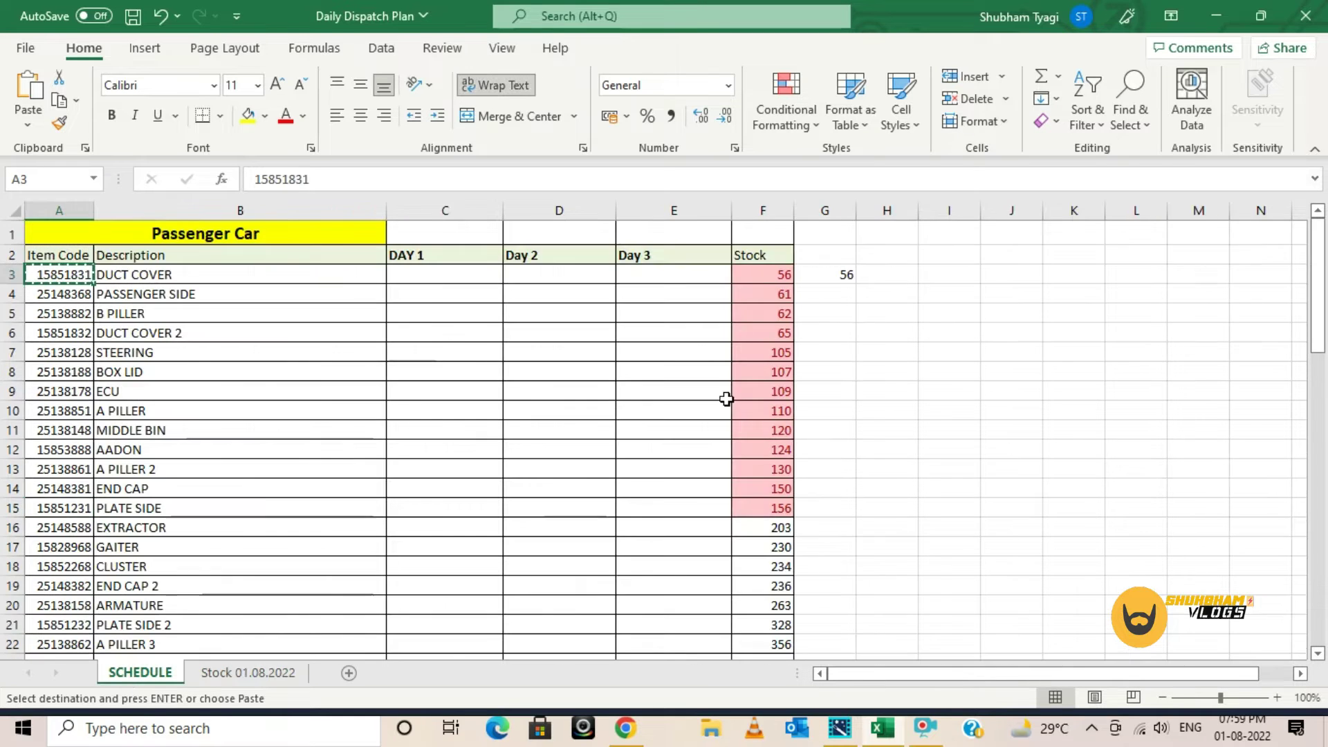
# Fill the VLOOKUP formula from G3 down column G for all Passenger Car items and check the formula in G12
pyautogui.click(843, 274)
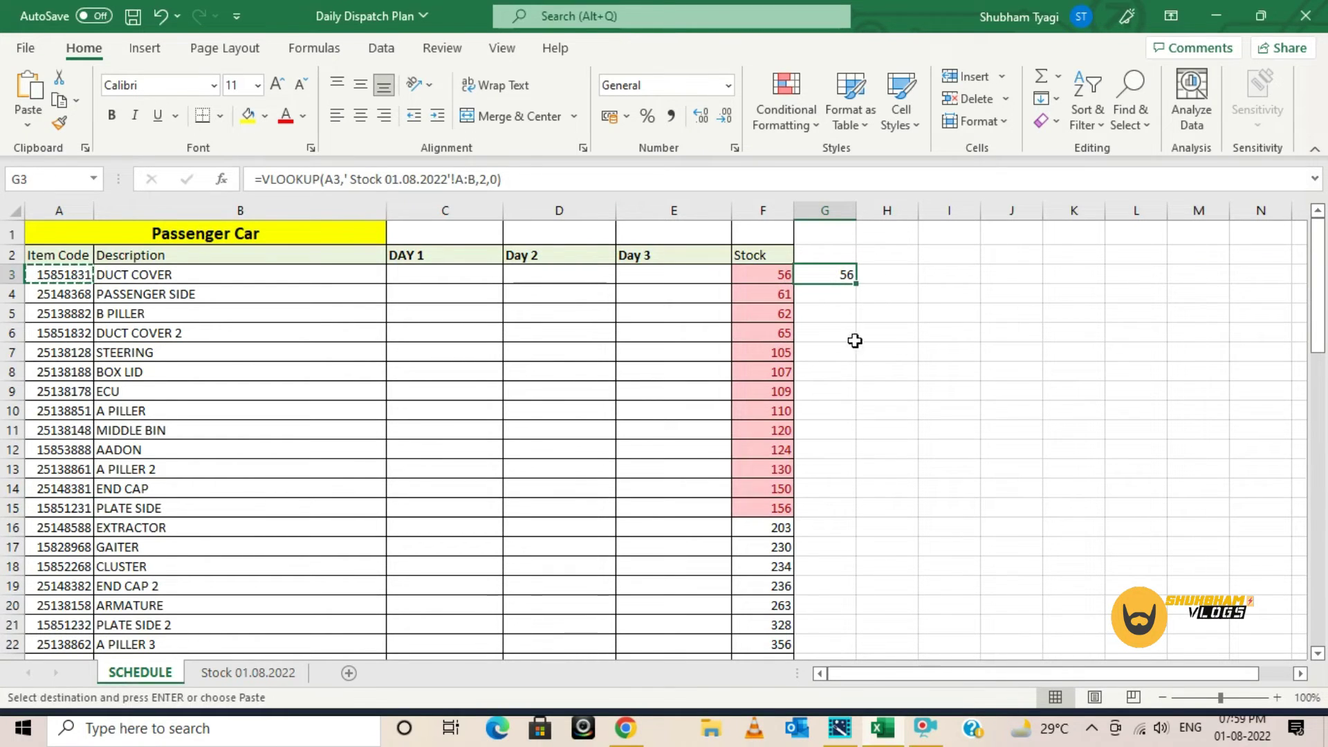
pyautogui.doubleClick(856, 284)
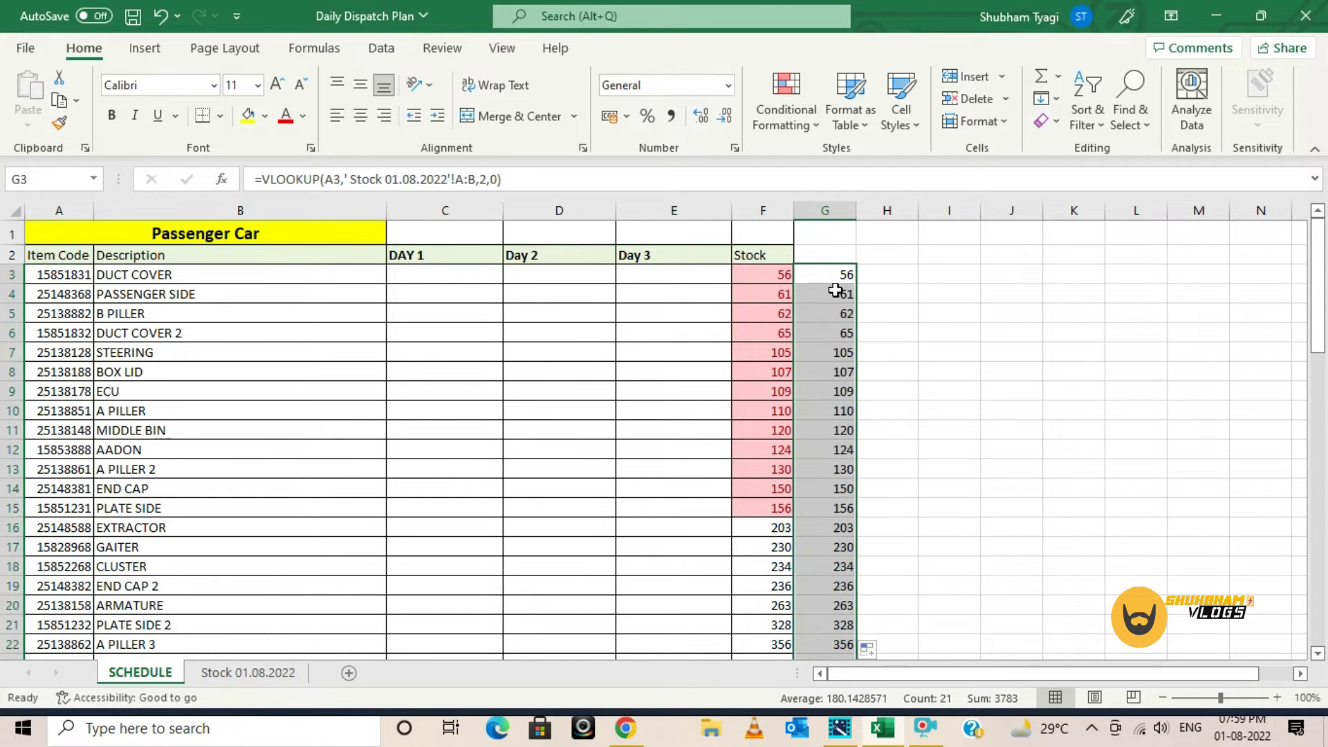
pyautogui.click(826, 455)
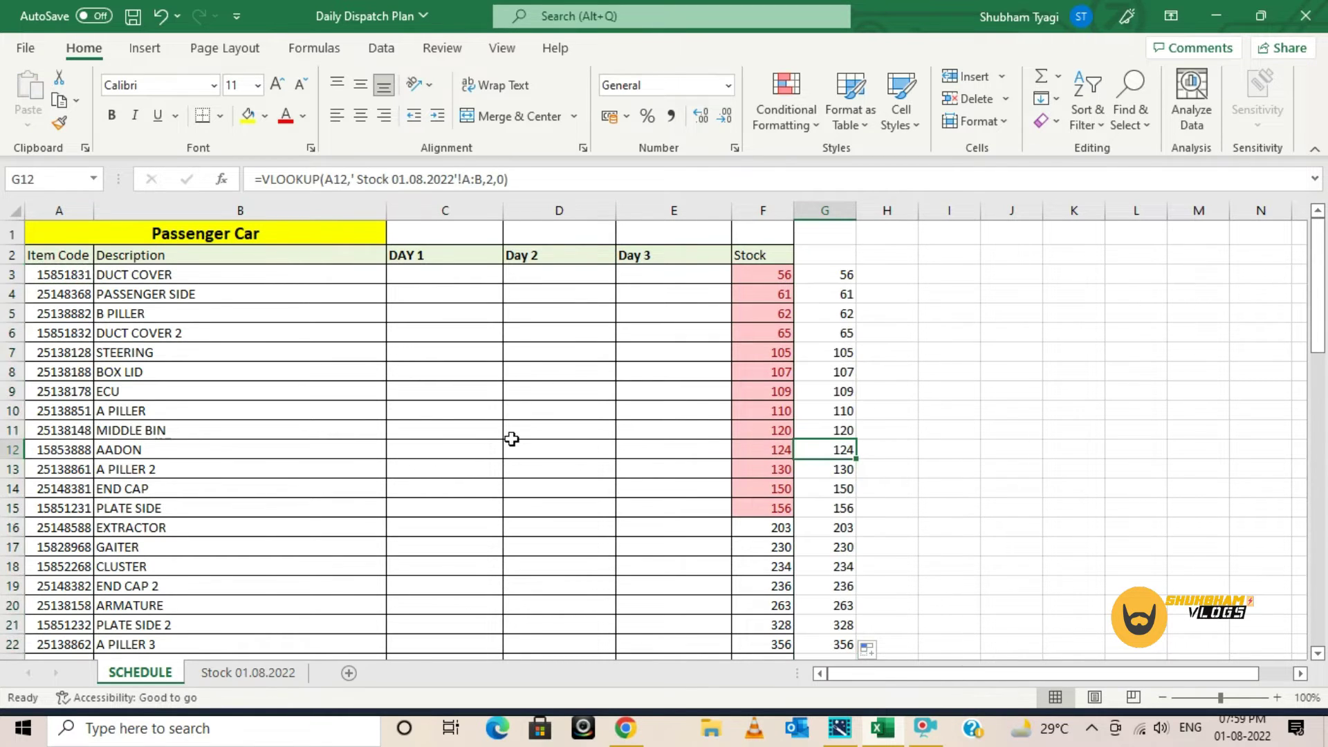
pyautogui.click(50, 475)
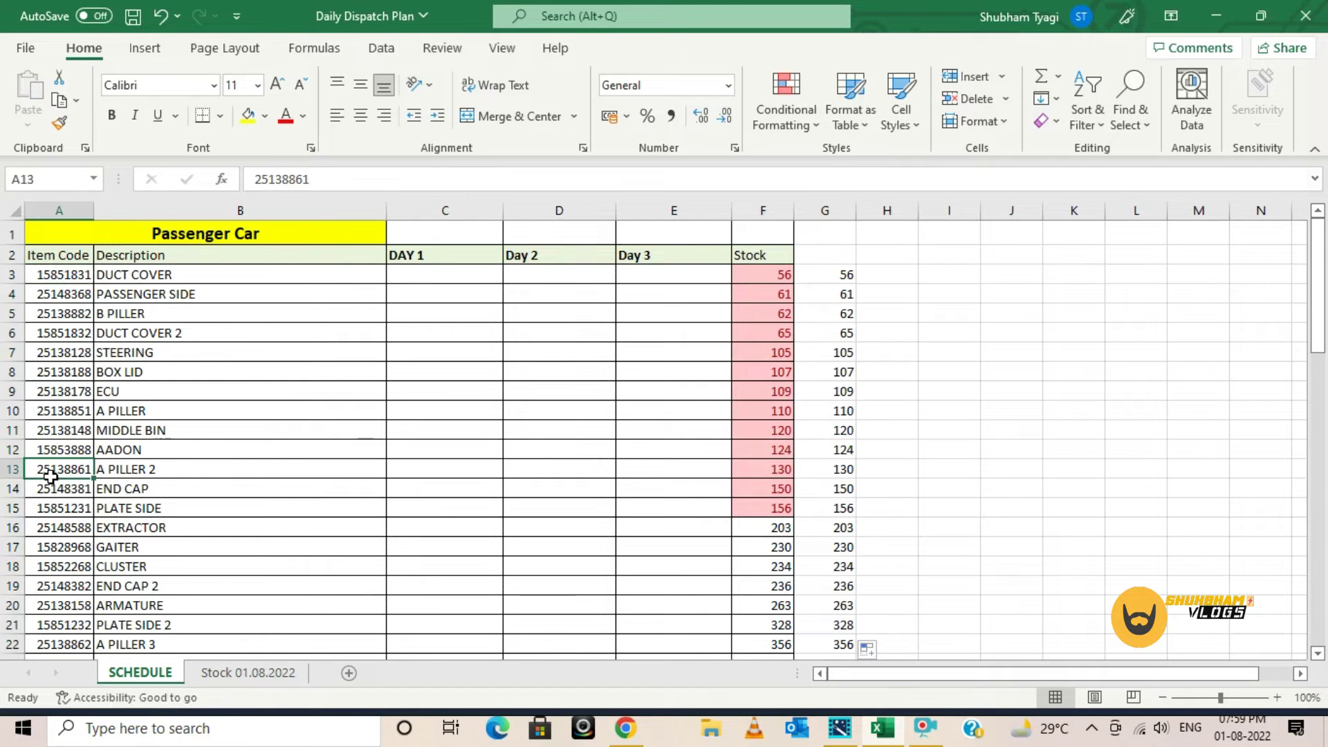
pyautogui.click(842, 449)
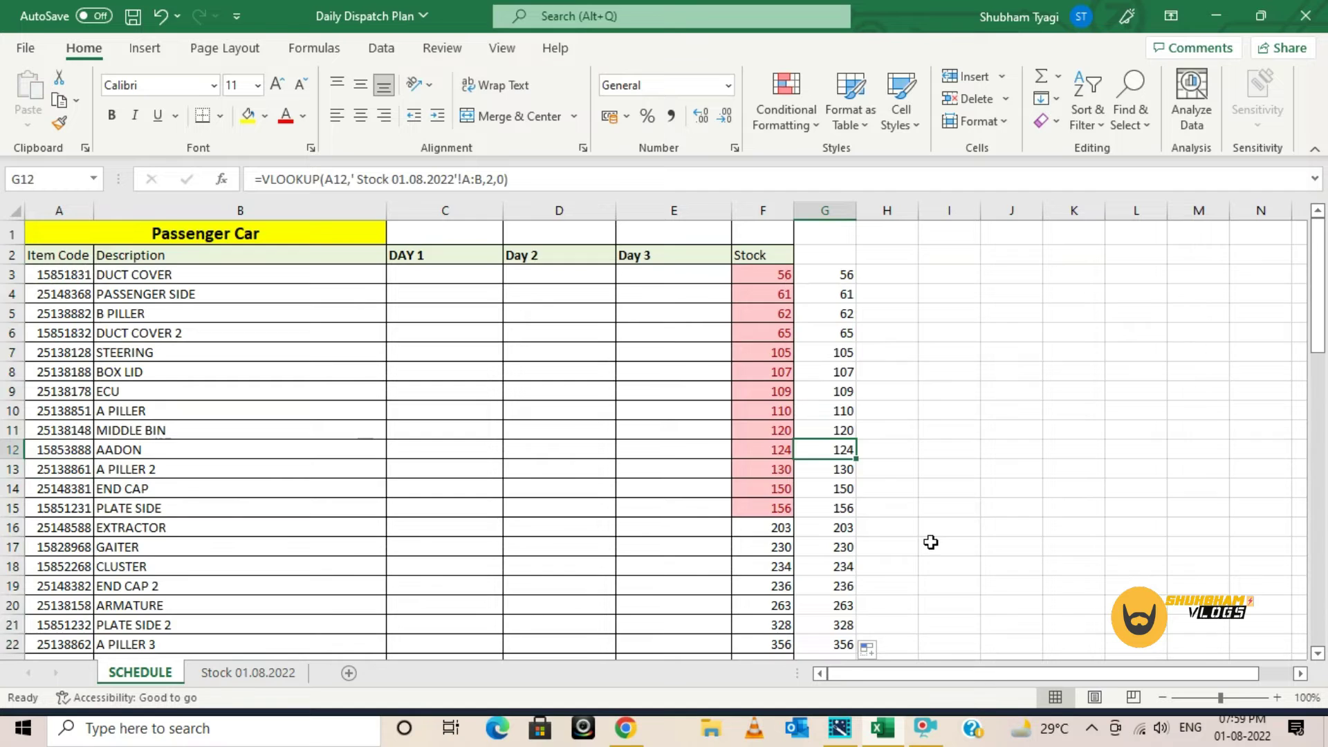
# Examine the Commercial Vehicle and Off Road tables against the Stock 01.08.2022 sheet, and compare the Passenger Car formulas in G3 and F3
pyautogui.scroll(-5, 931, 542)
pyautogui.scroll(-1, 930, 543)
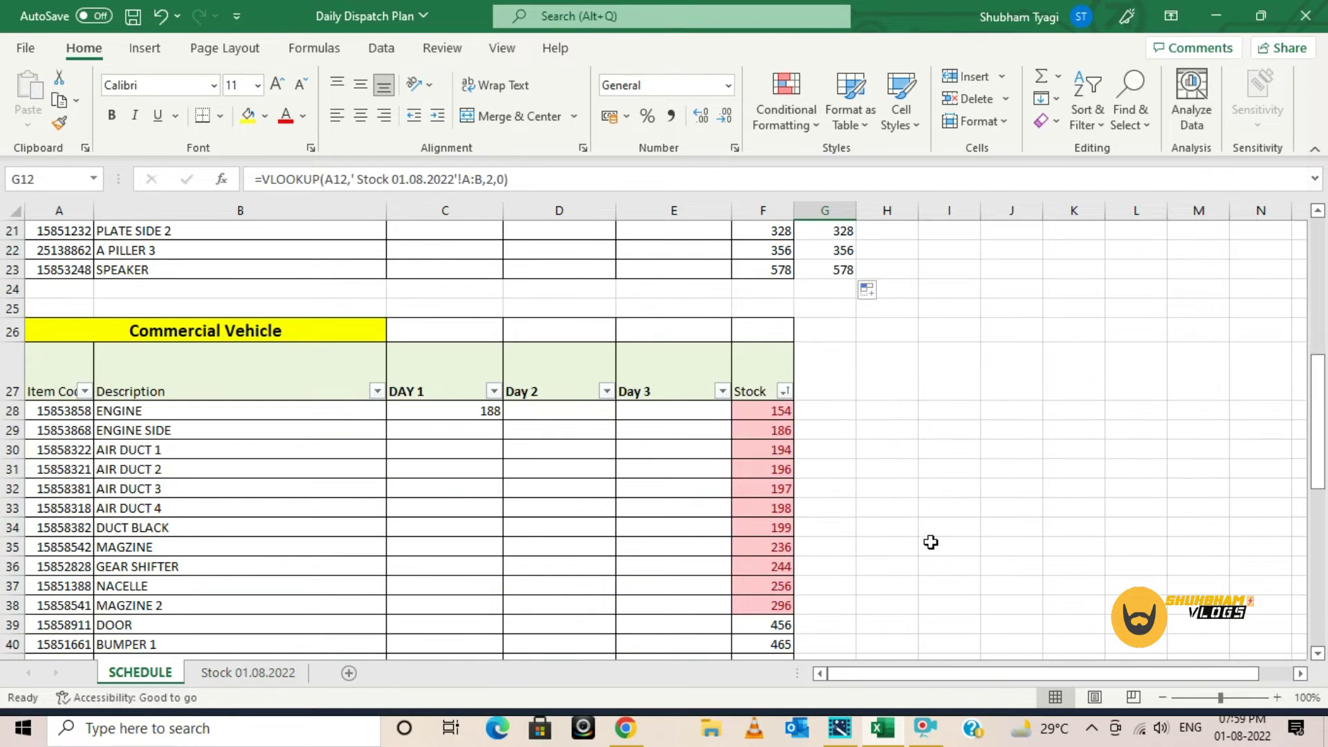
pyautogui.click(825, 411)
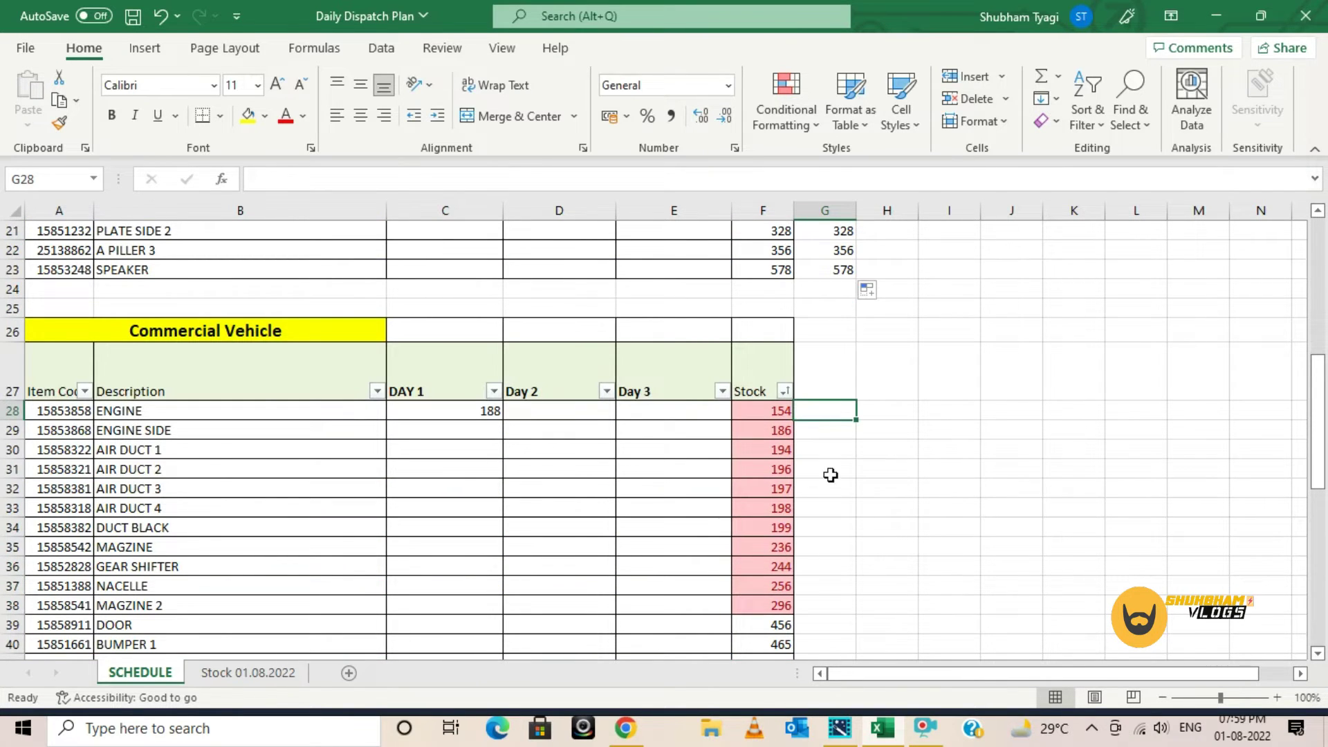
pyautogui.scroll(-3, 836, 507)
pyautogui.scroll(-1, 836, 507)
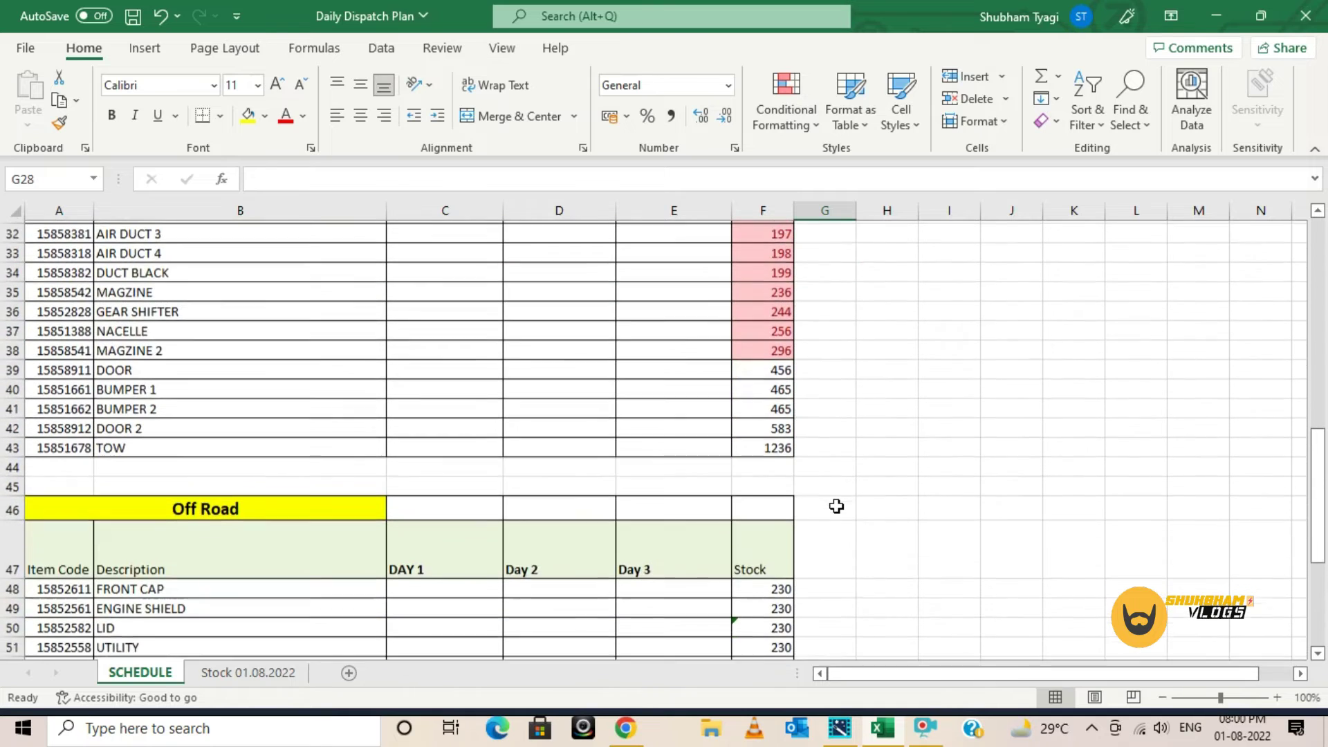
pyautogui.click(35, 310)
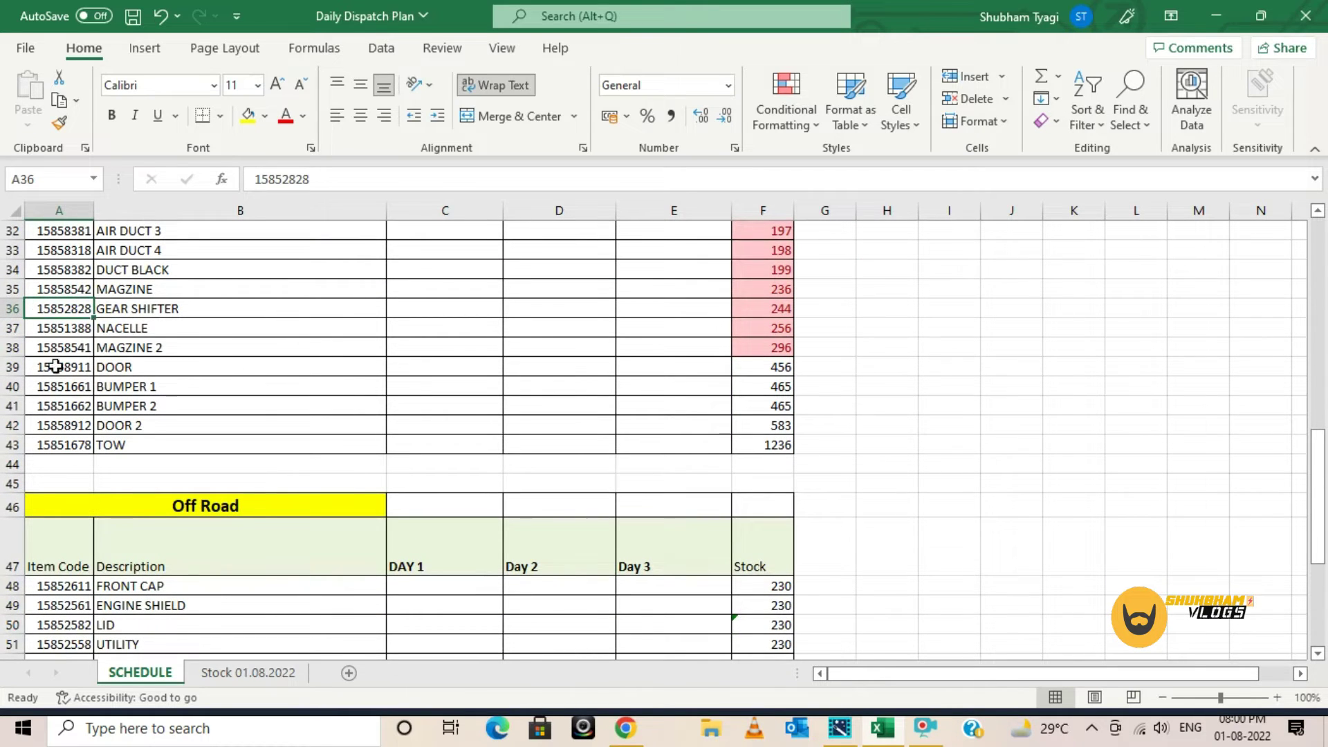
pyautogui.click(275, 673)
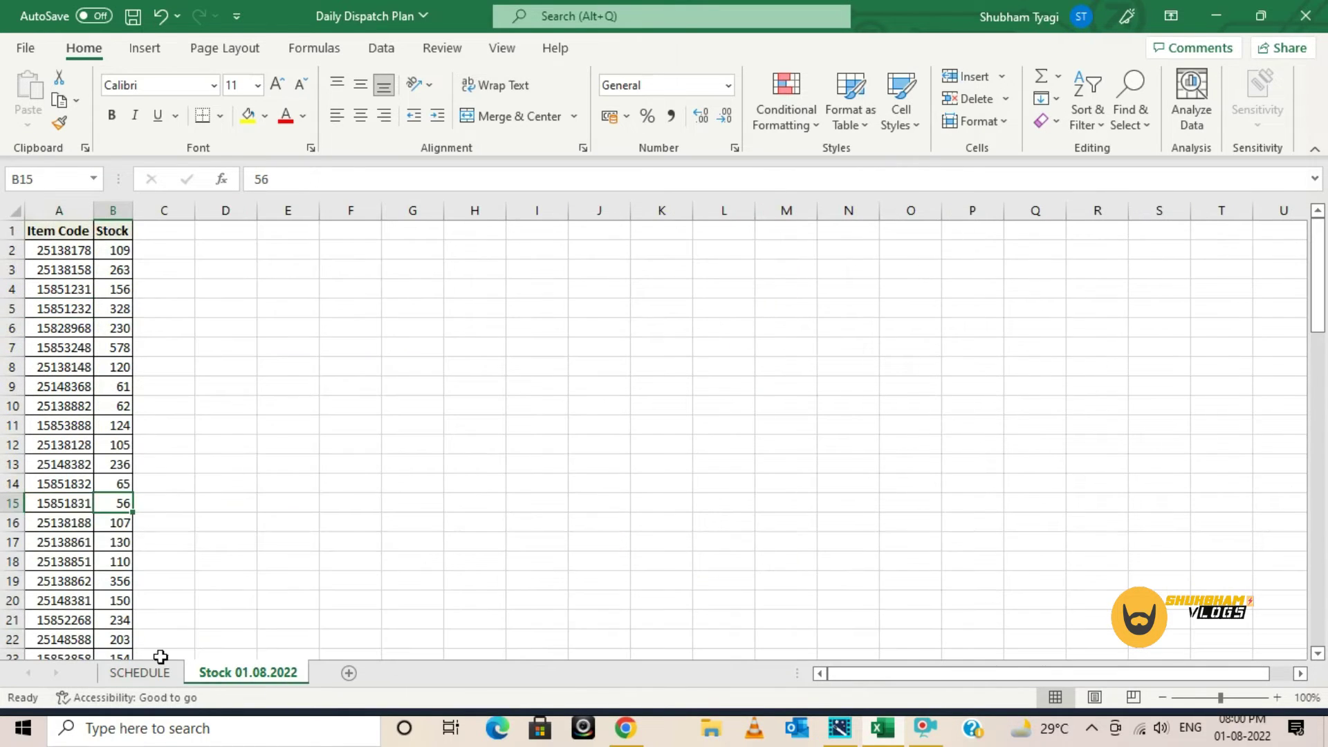
pyautogui.click(142, 673)
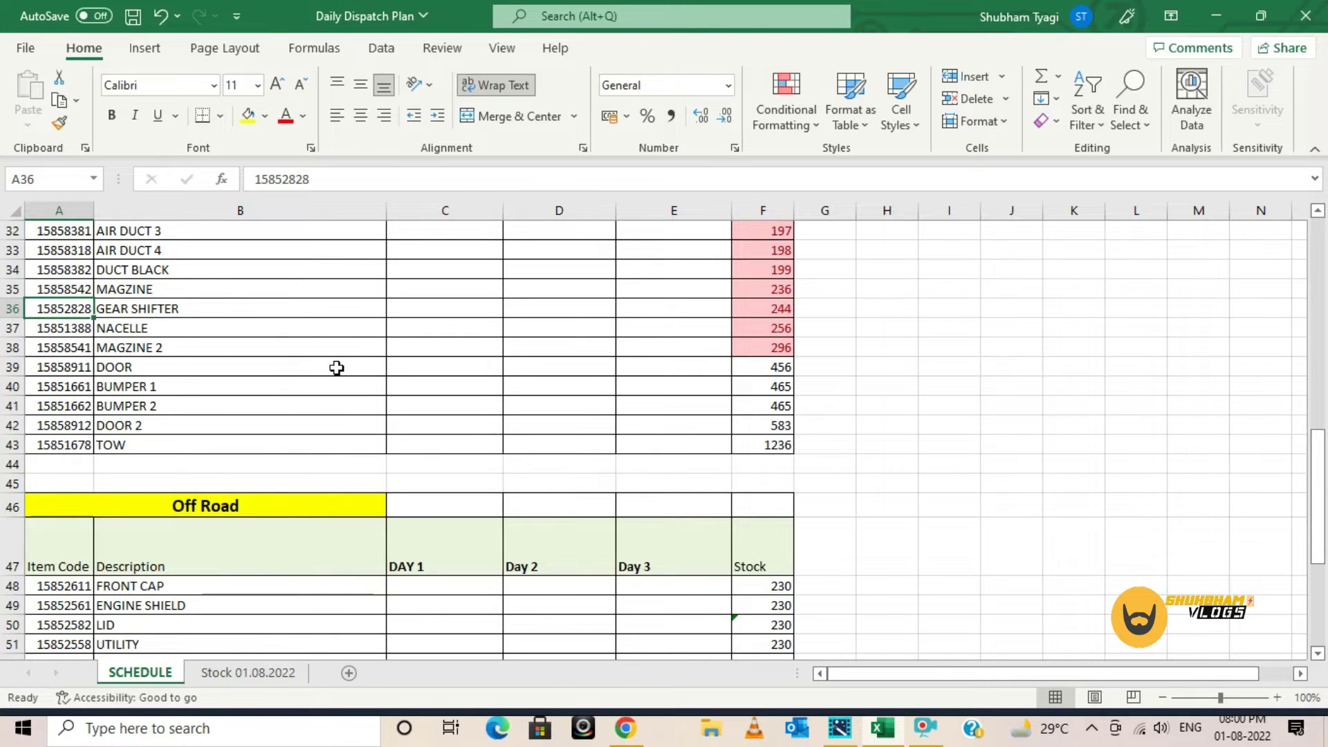
pyautogui.scroll(2, 337, 368)
pyautogui.scroll(8, 337, 368)
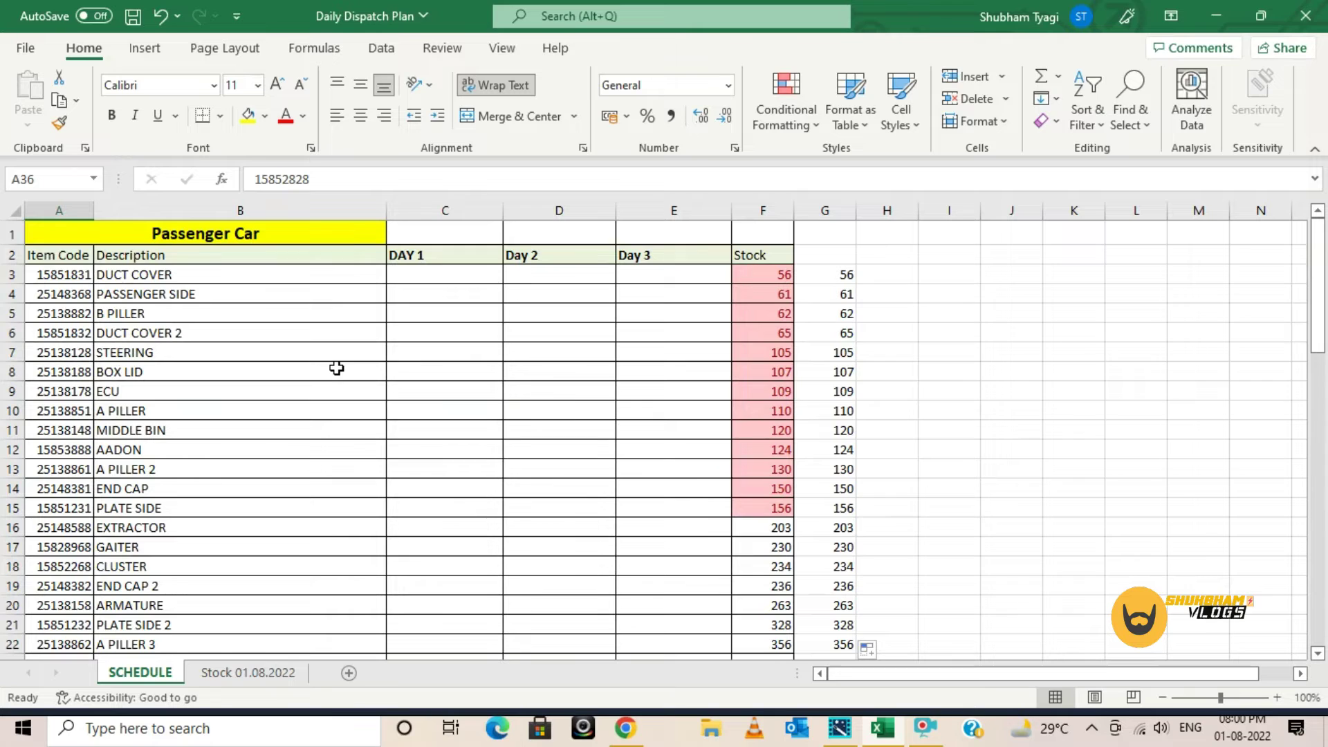
pyautogui.click(827, 276)
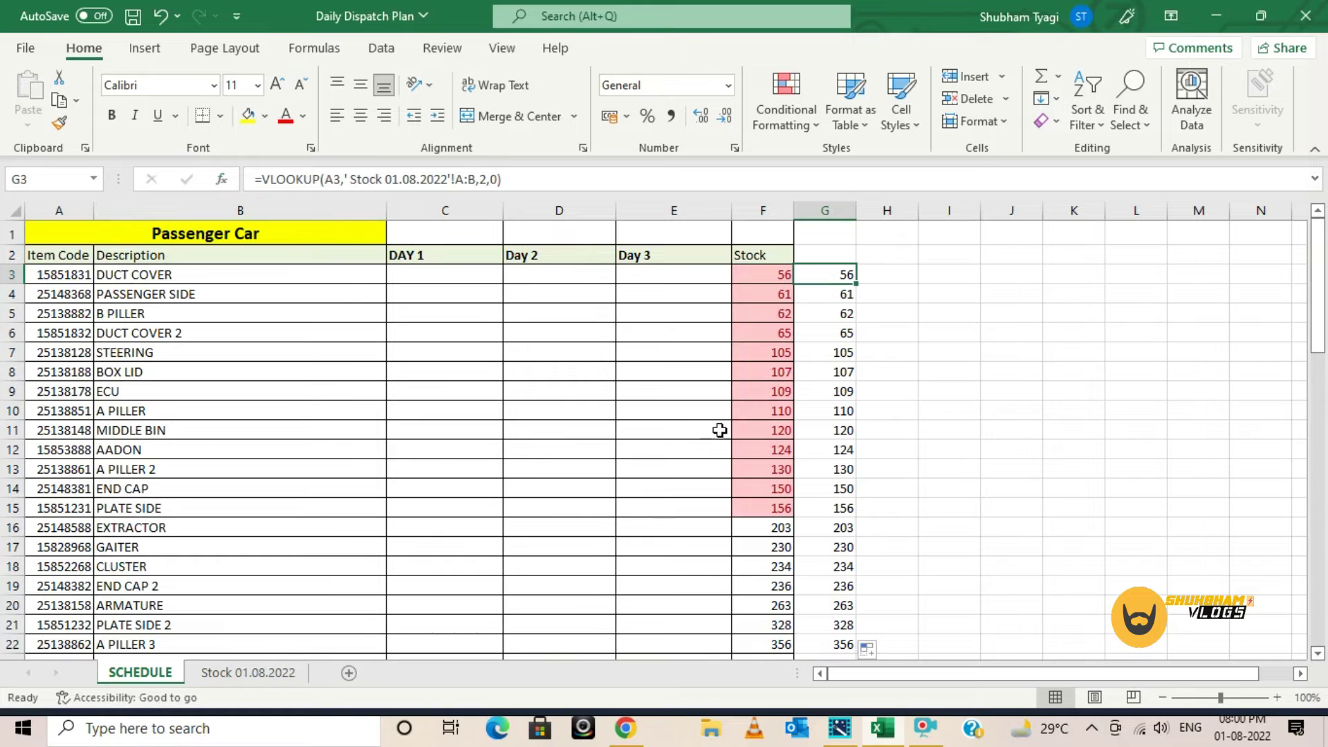
pyautogui.click(906, 392)
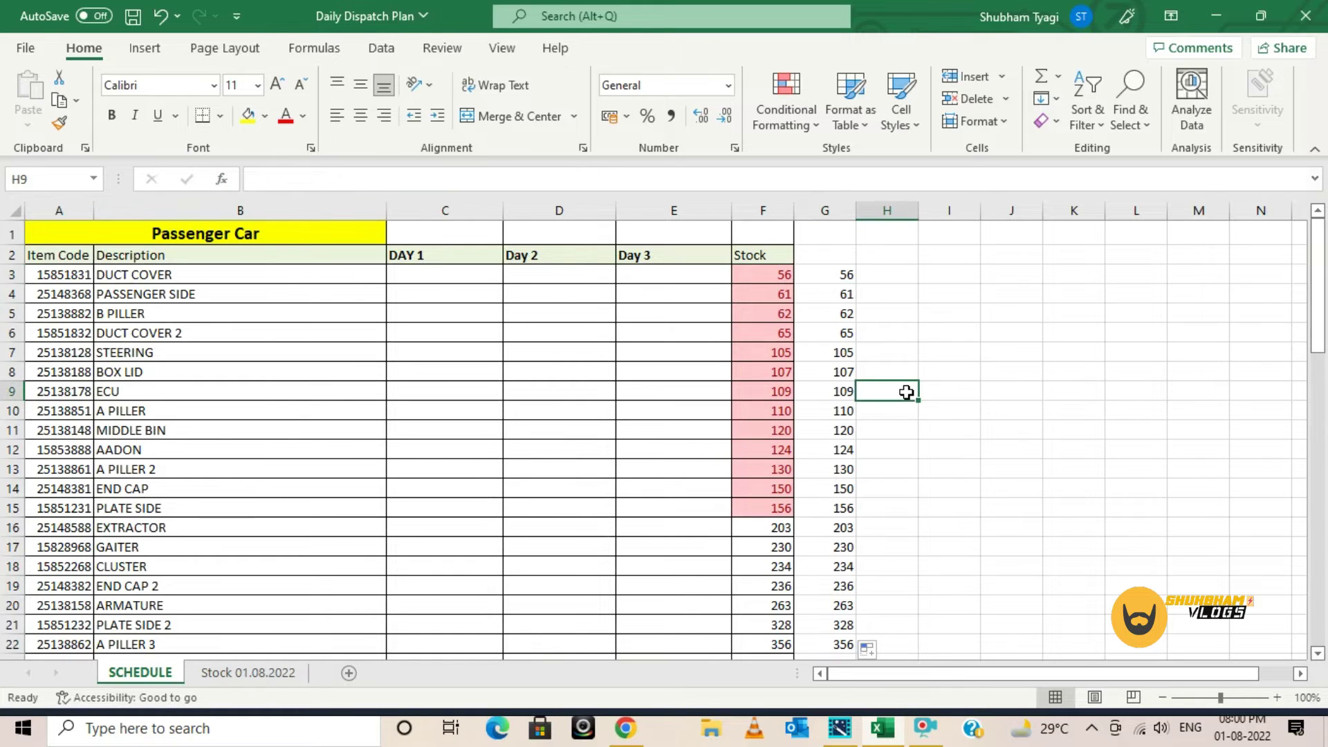
pyautogui.click(743, 274)
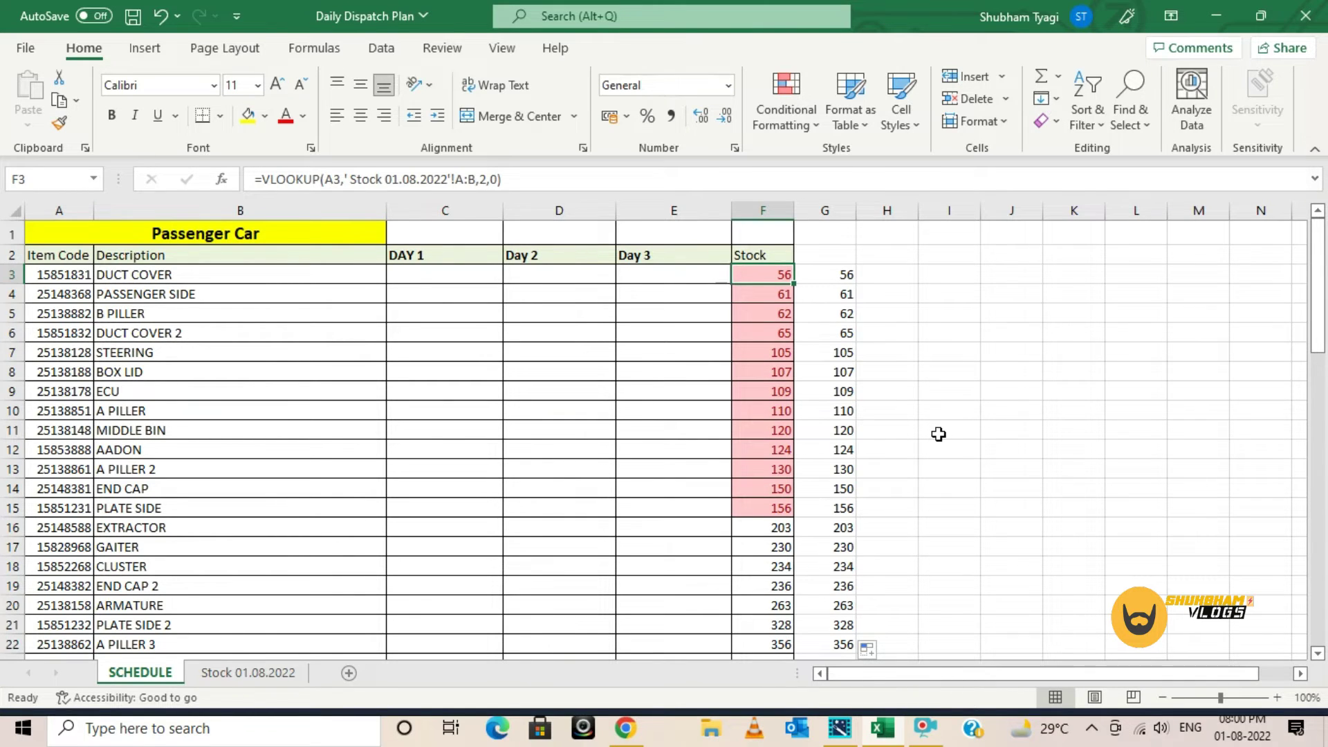
# Start a VLOOKUP formula directly in cell H3 of the SCHEDULE sheet with A3 as the lookup value
pyautogui.click(880, 276)
pyautogui.write('=')
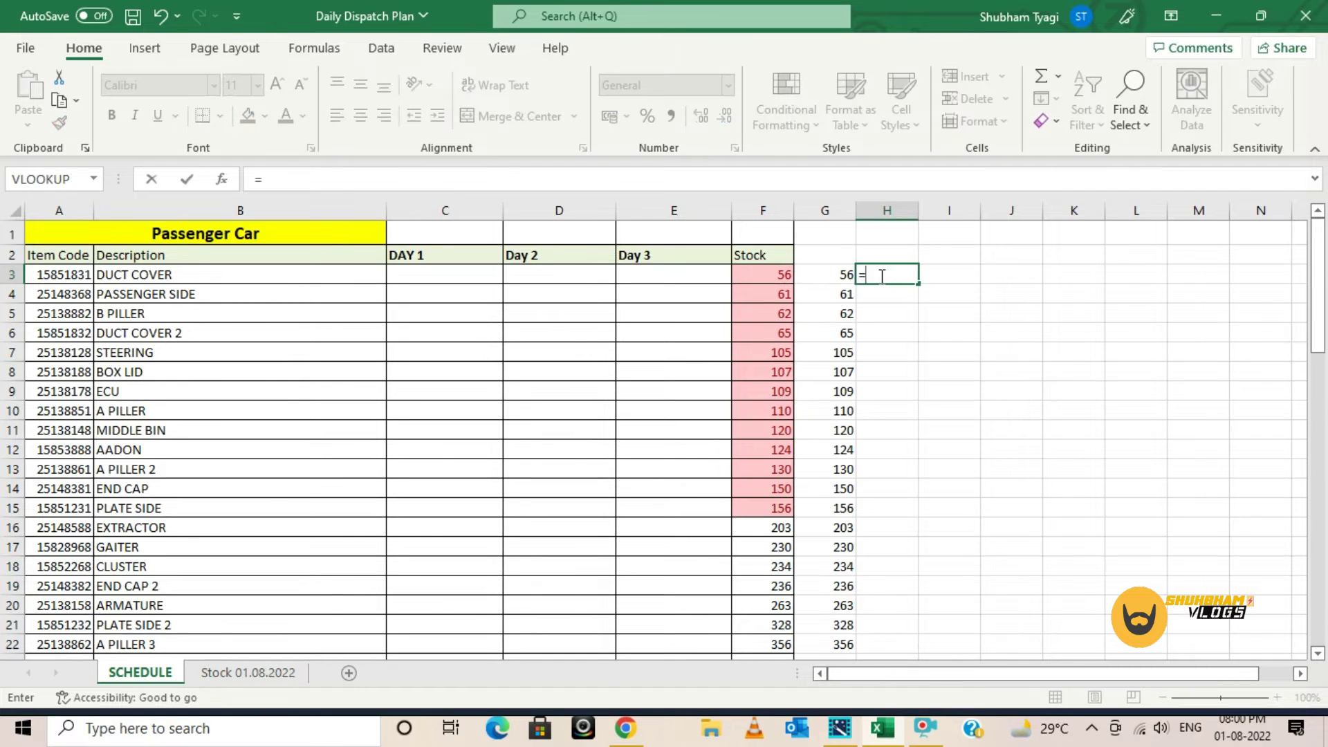
pyautogui.write('v')
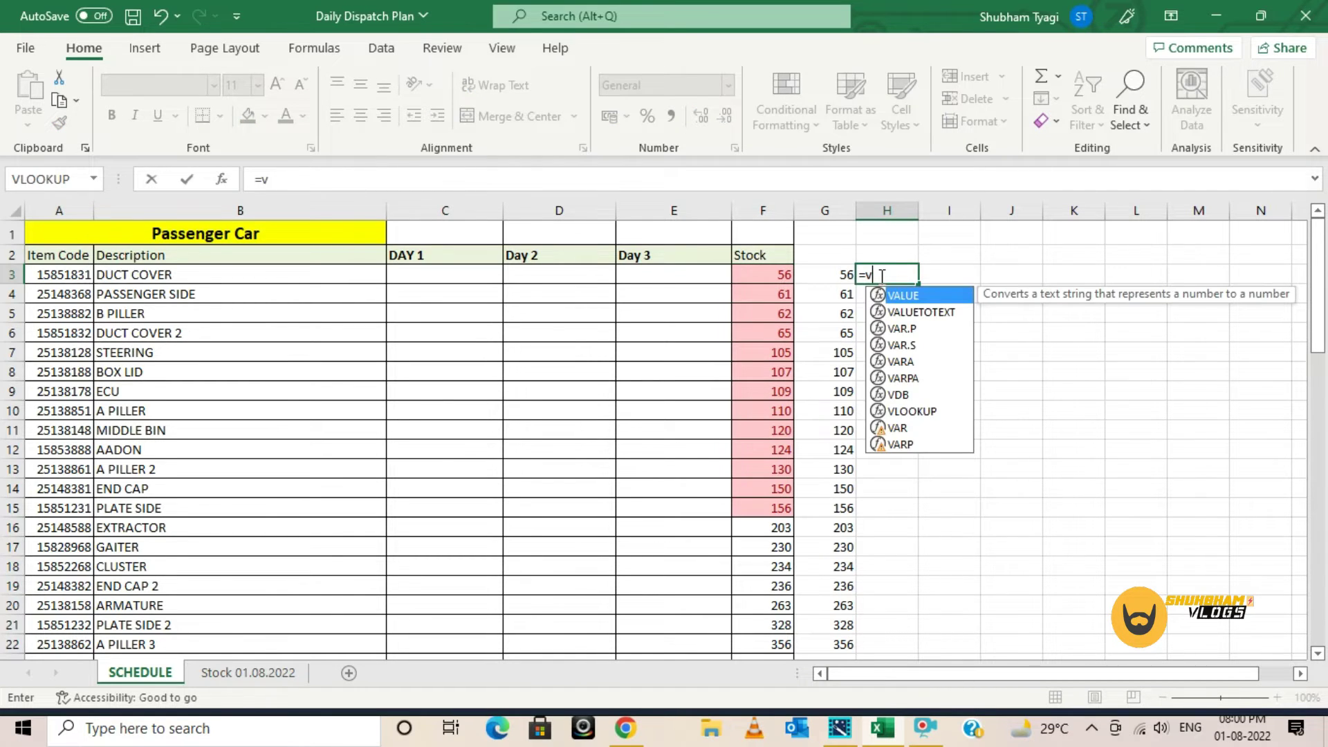
pyautogui.write('l')
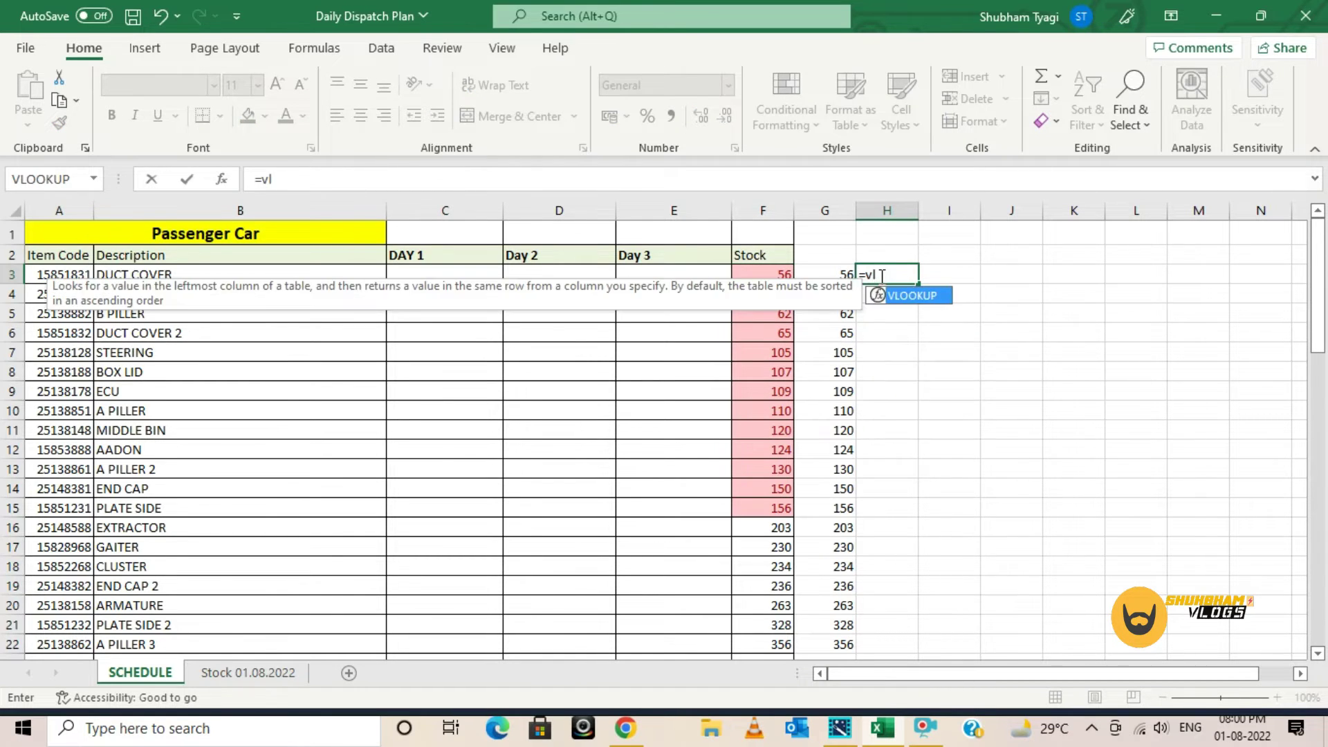
pyautogui.doubleClick(912, 297)
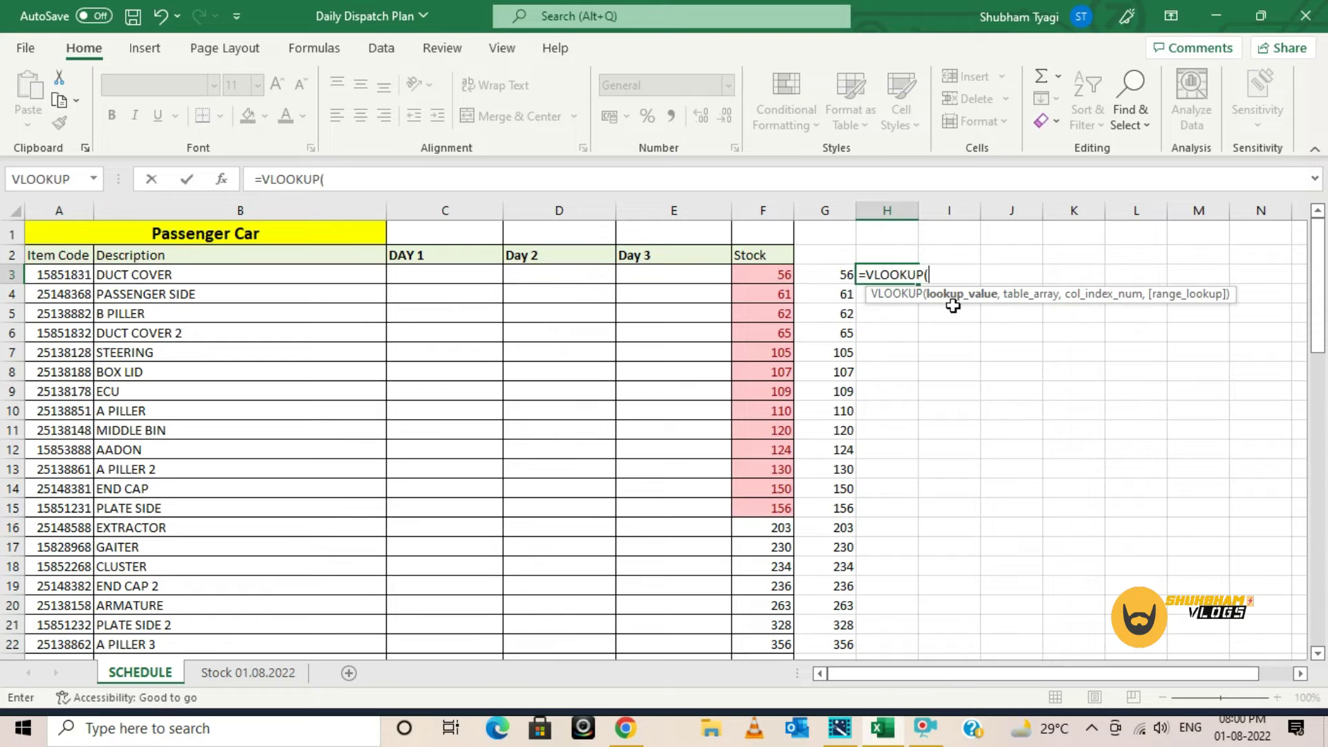
pyautogui.click(74, 275)
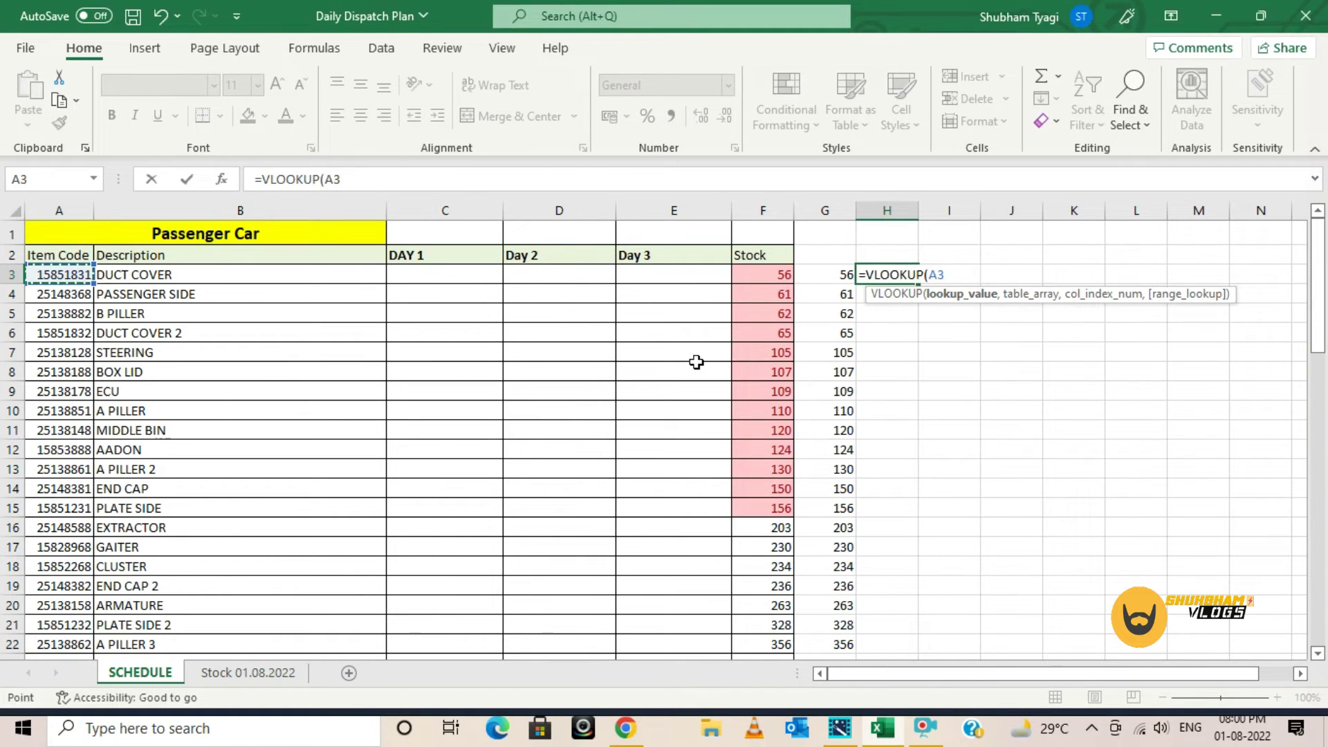
pyautogui.write(',')
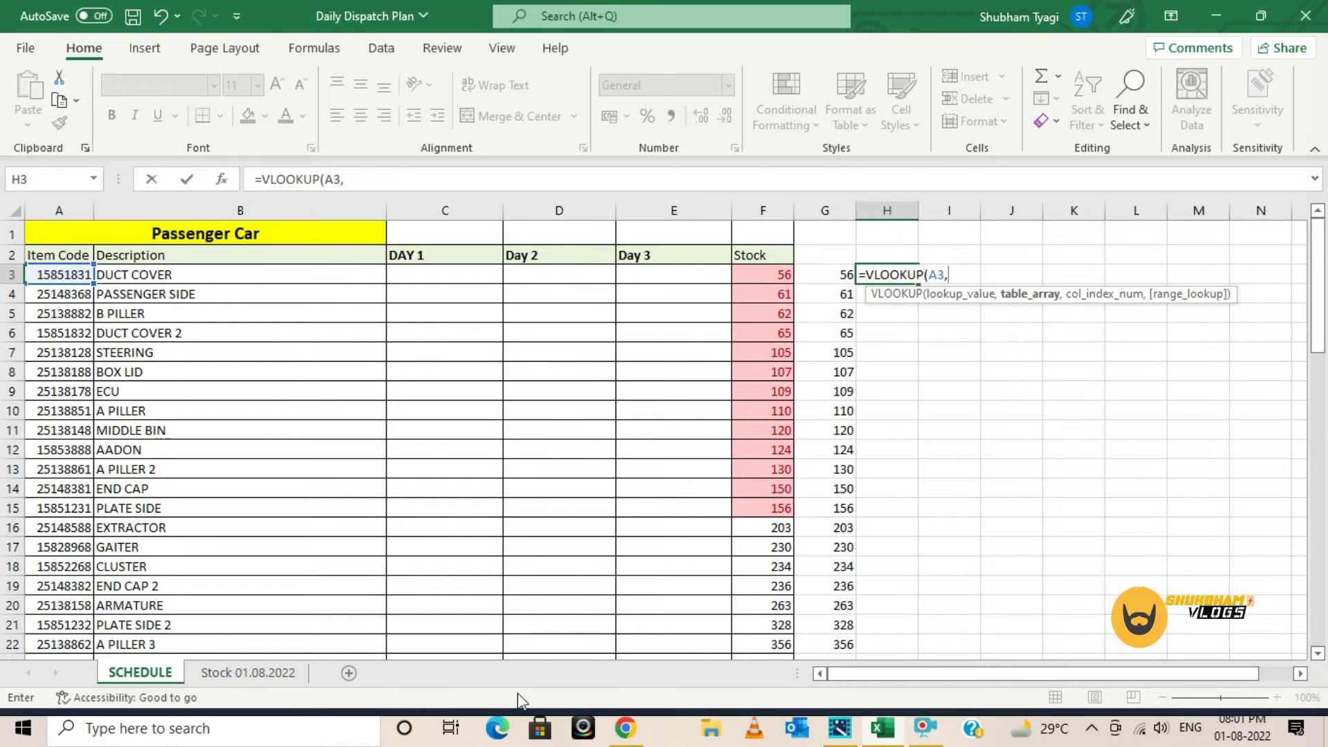
# Set the table array of the H3 formula to columns A:B of the Stock 01.08.2022 sheet
pyautogui.click(259, 675)
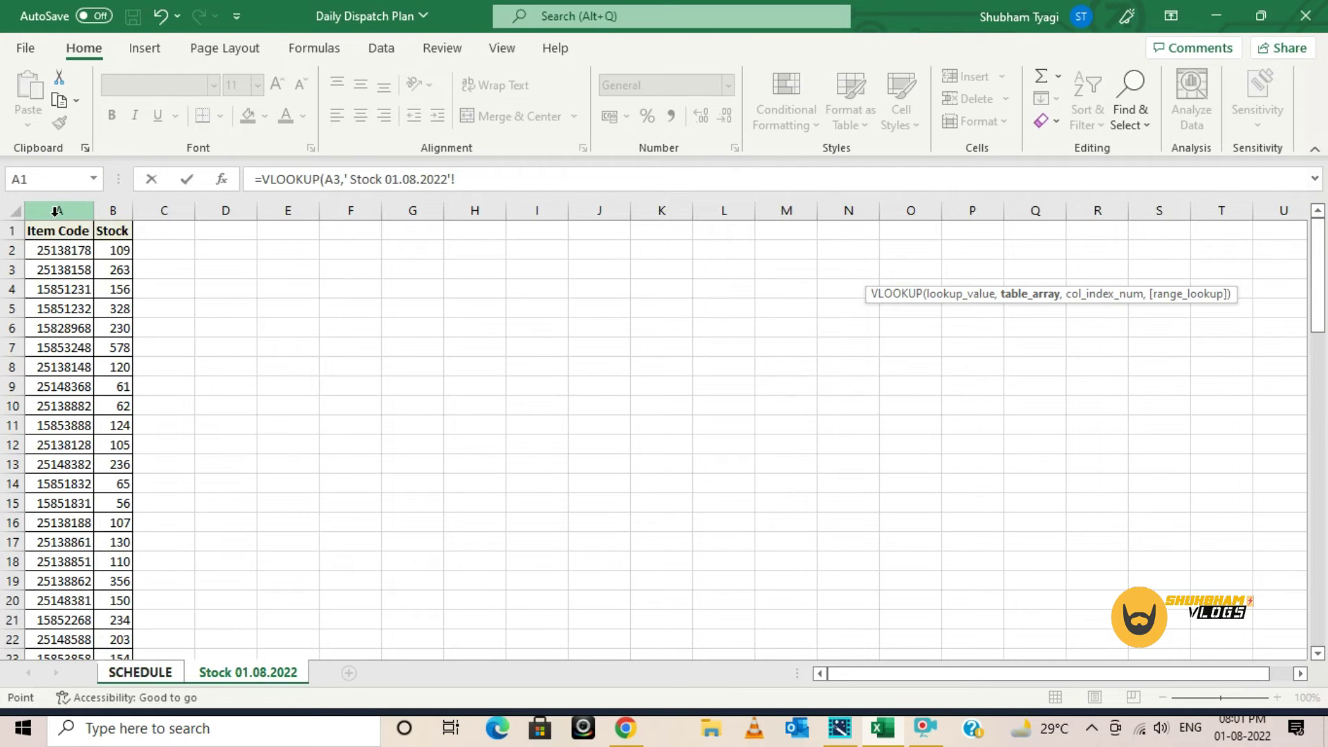
pyautogui.moveTo(55, 211); pyautogui.dragTo(111, 211)
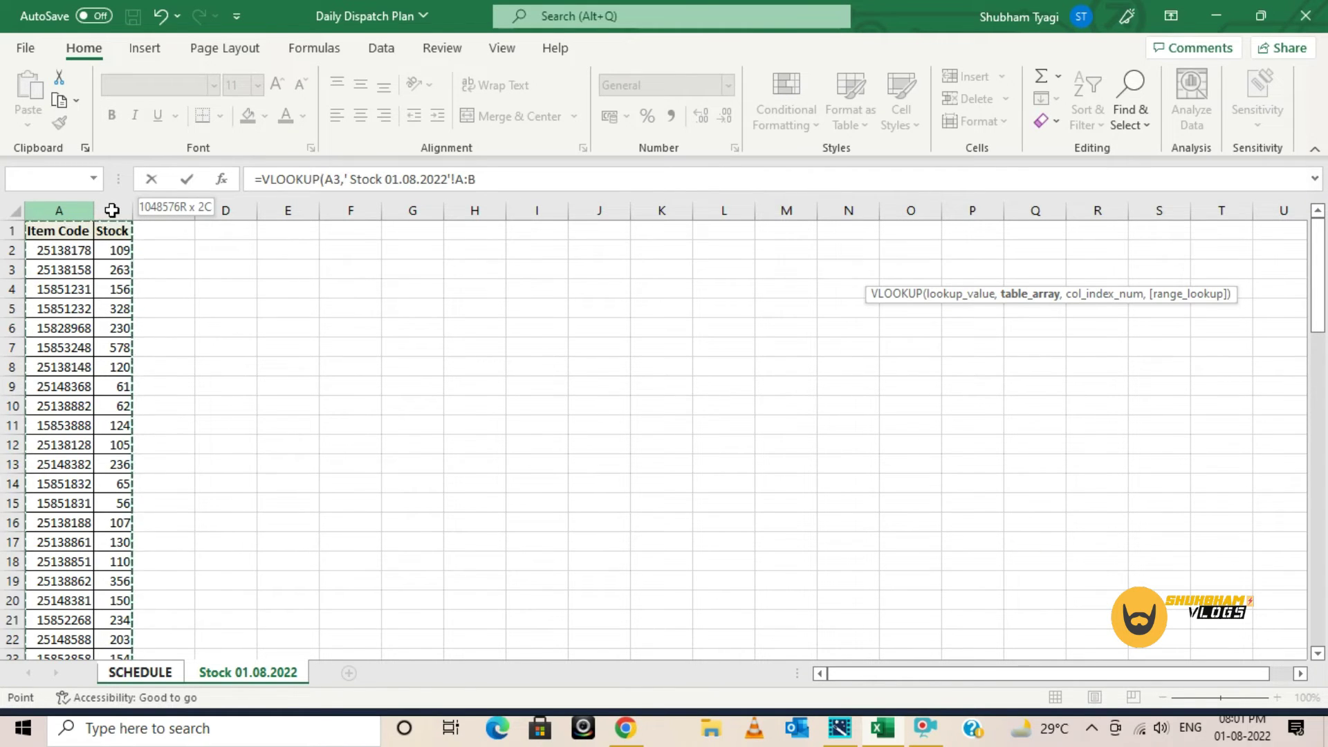
pyautogui.moveTo(112, 209); pyautogui.dragTo(112, 207)
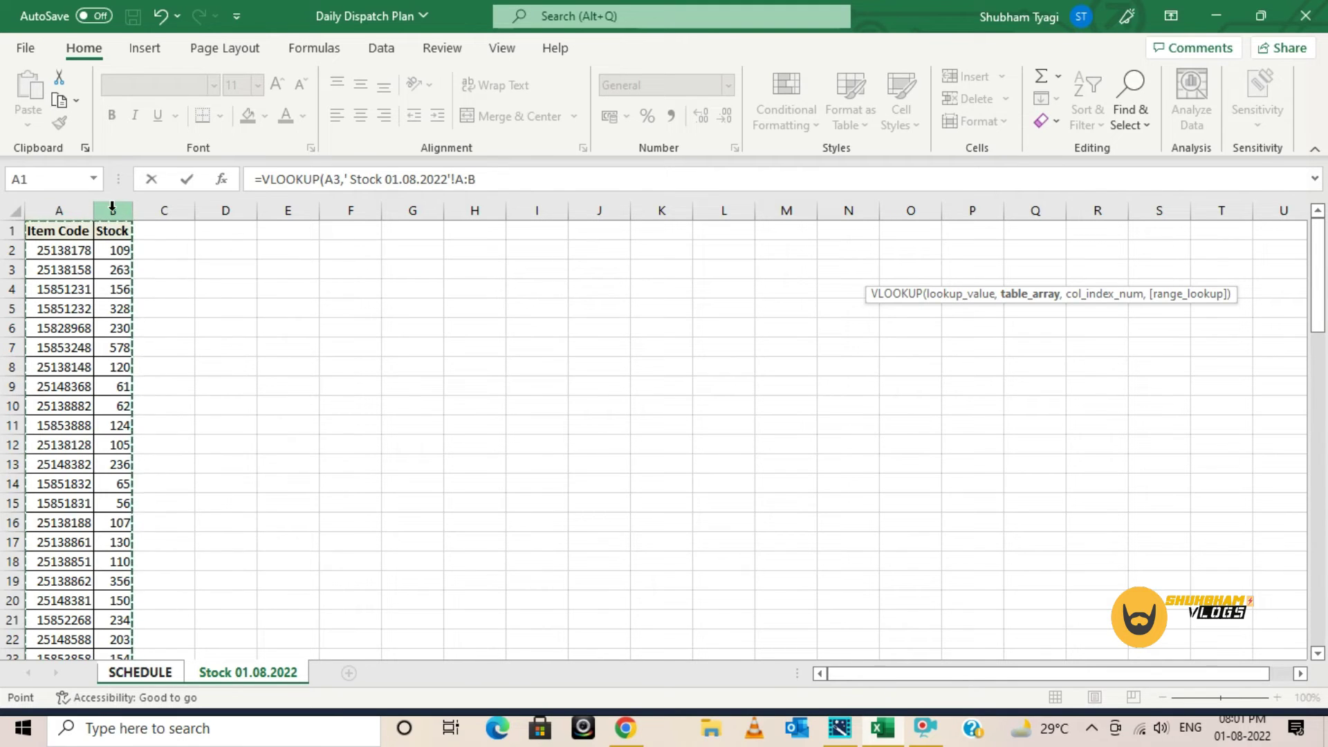
pyautogui.write(',')
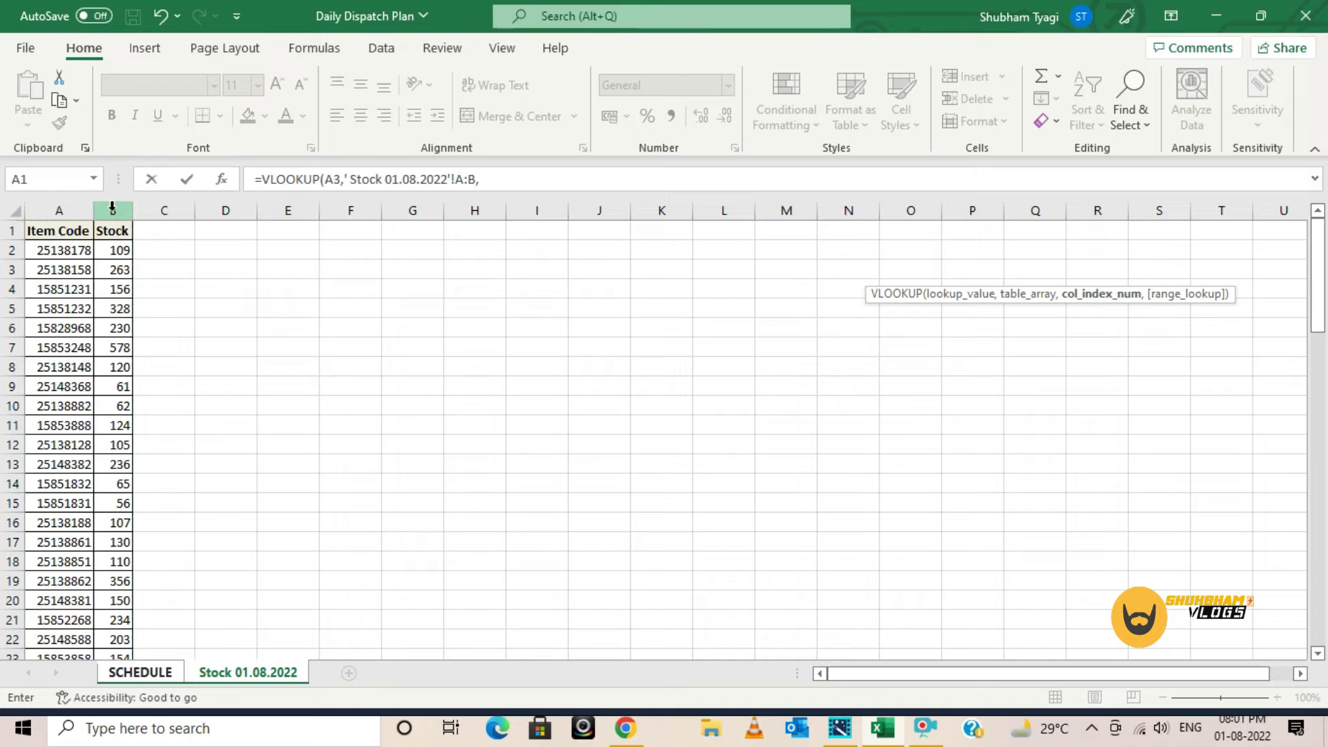
# Complete the H3 formula with column index 2 and range lookup 0, and enter it
pyautogui.write('2,')
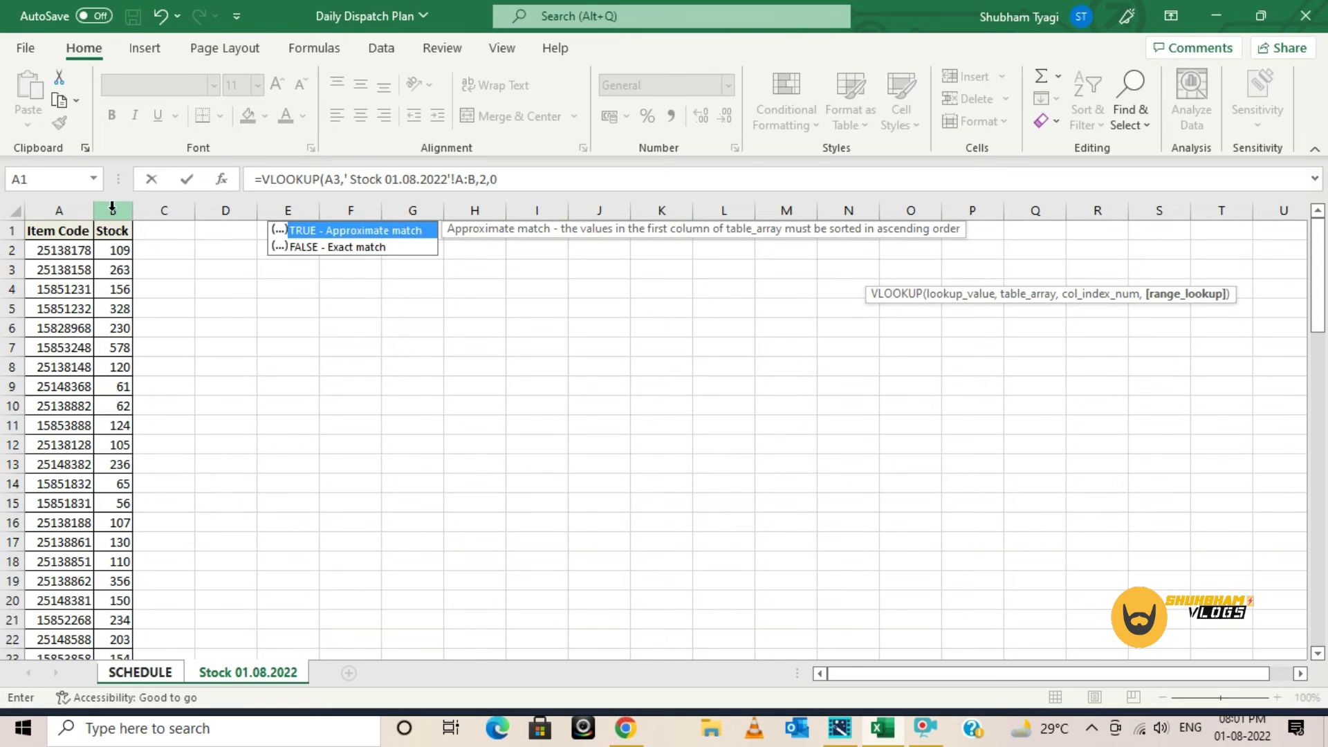
pyautogui.write('0)')
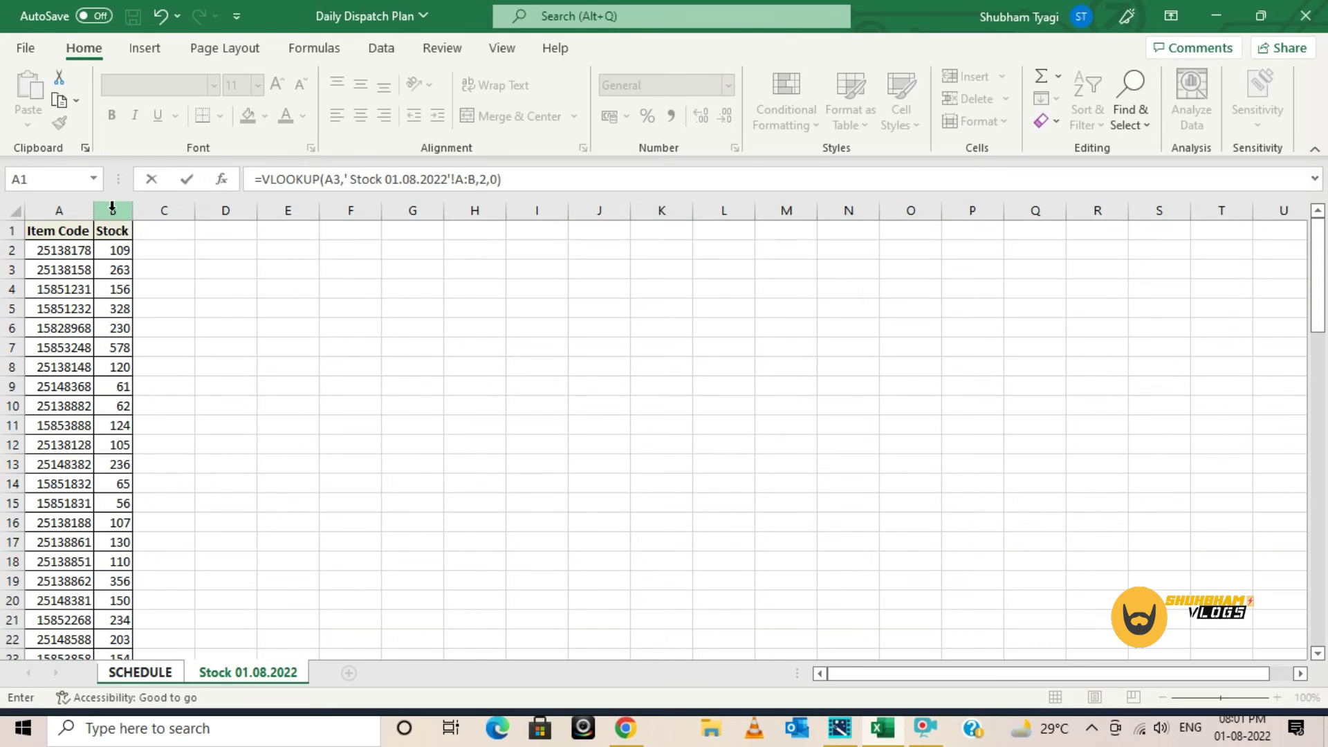
pyautogui.press('Return')
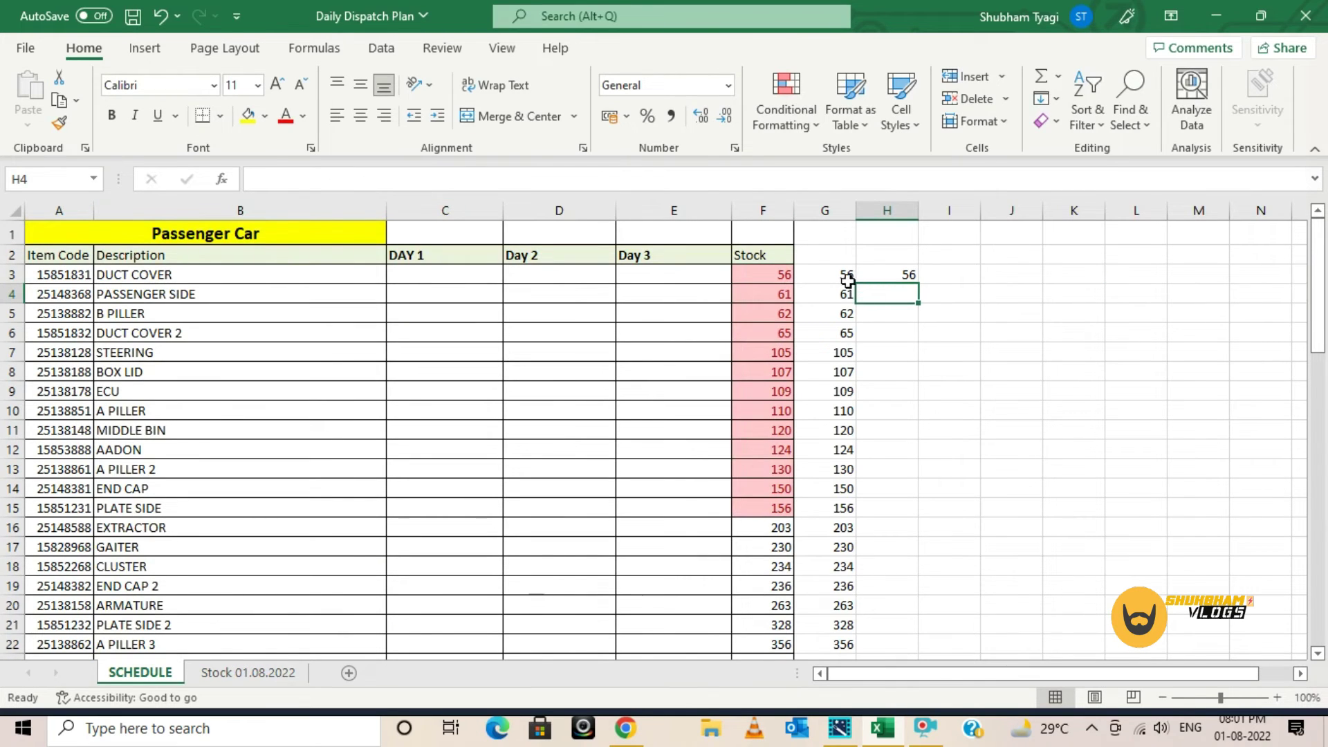
# Fill the H3 VLOOKUP formula down column H through the last Passenger Car row
pyautogui.click(832, 278)
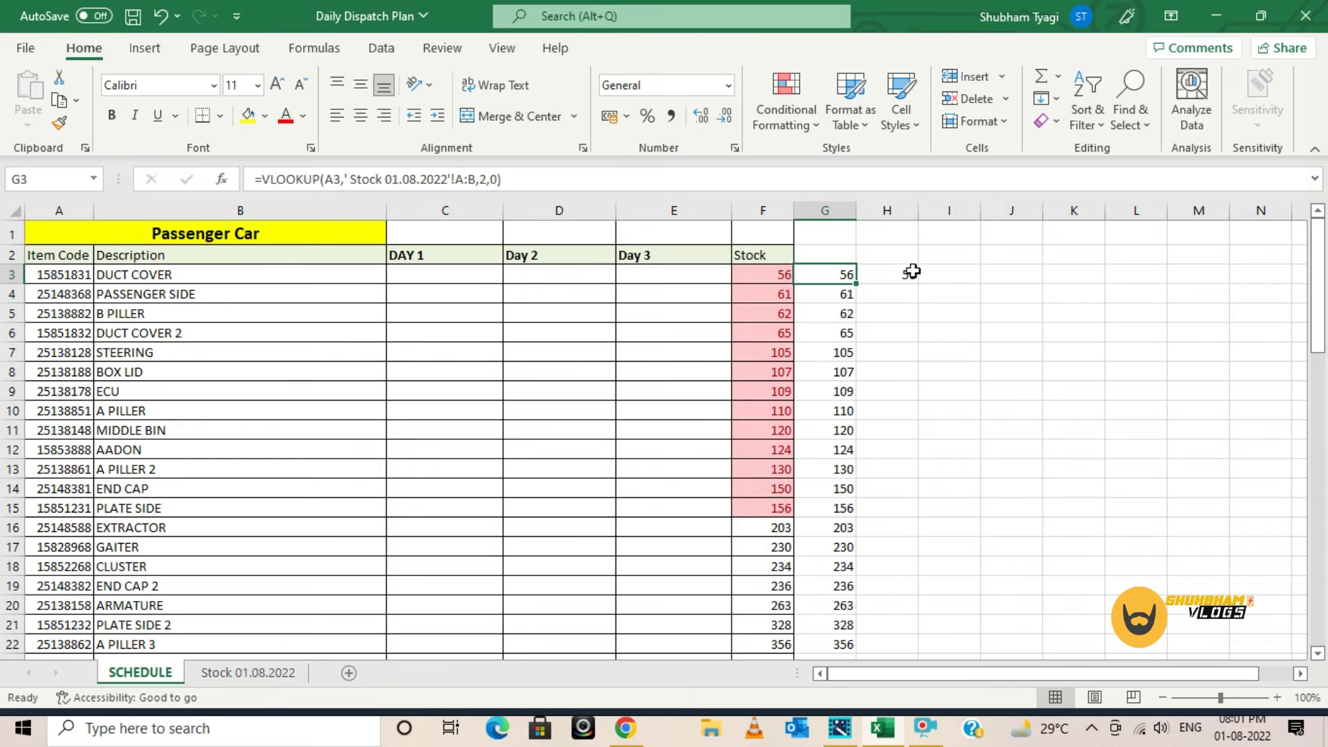
pyautogui.click(873, 273)
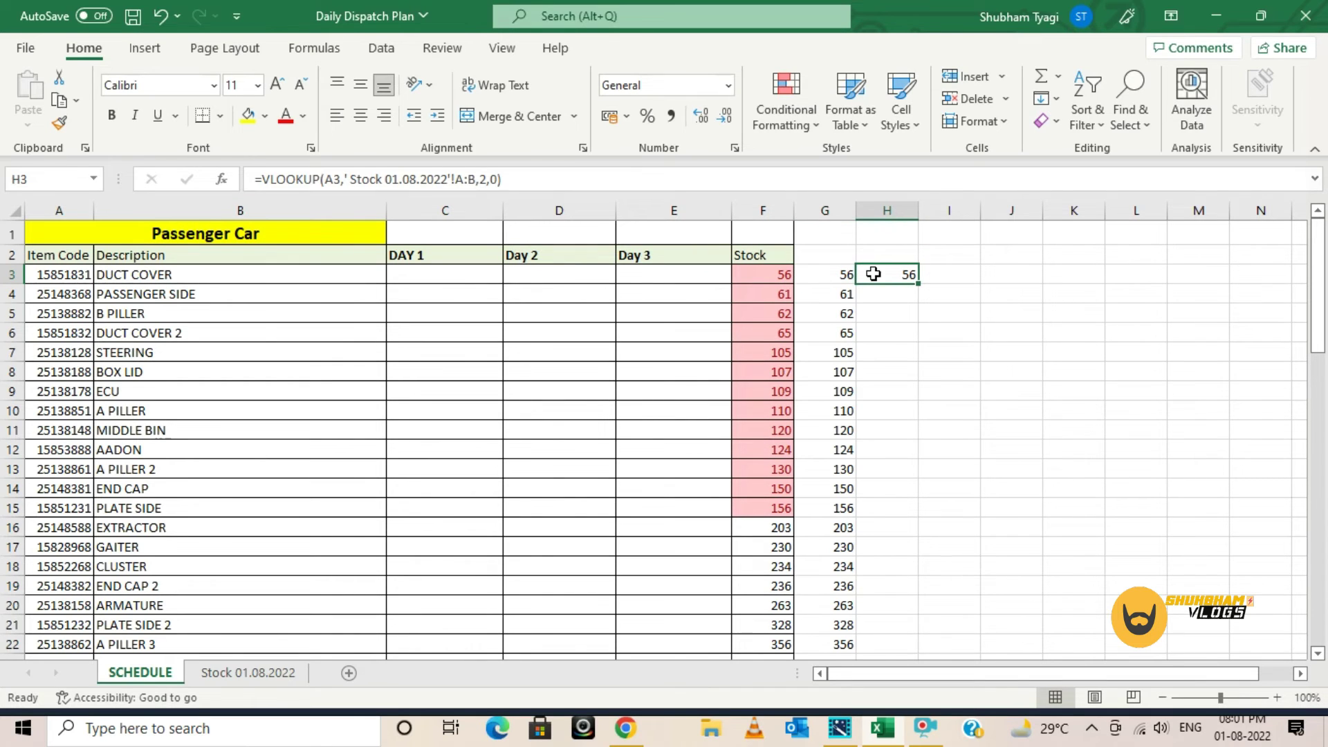
pyautogui.doubleClick(920, 285)
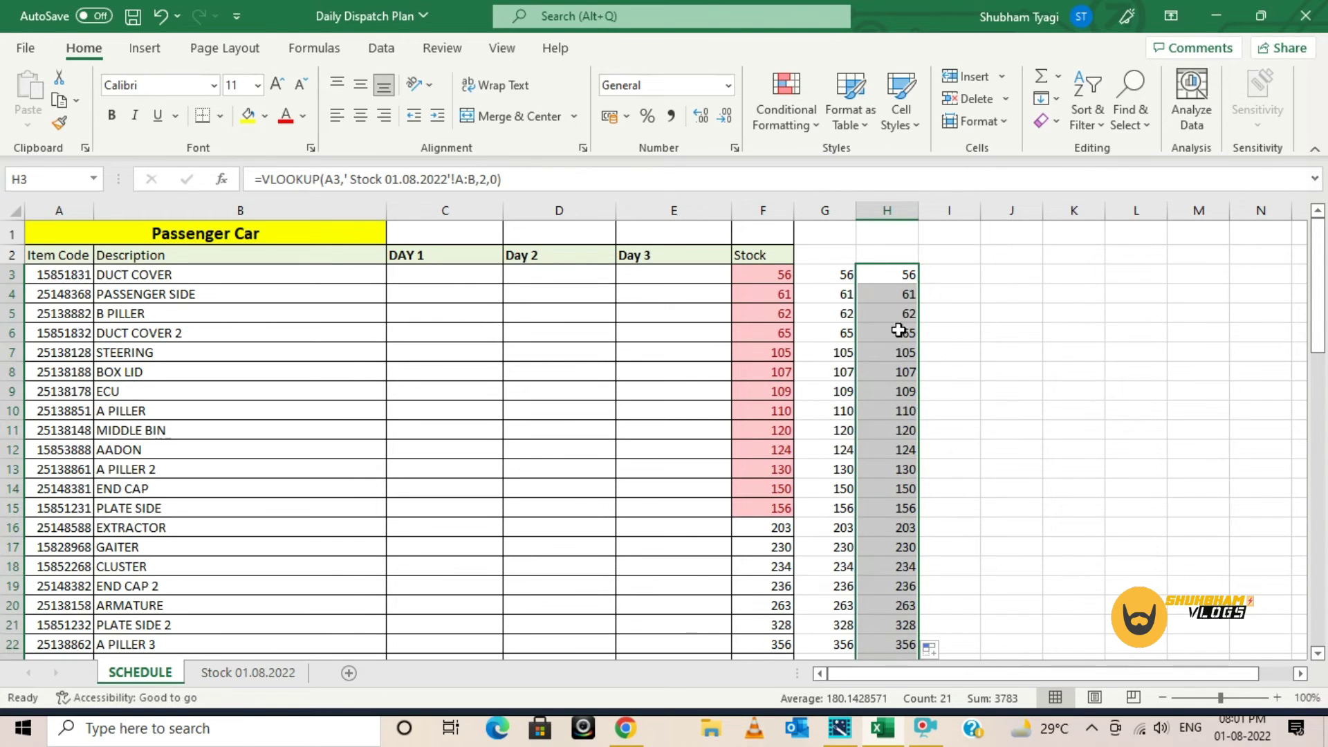
pyautogui.click(965, 599)
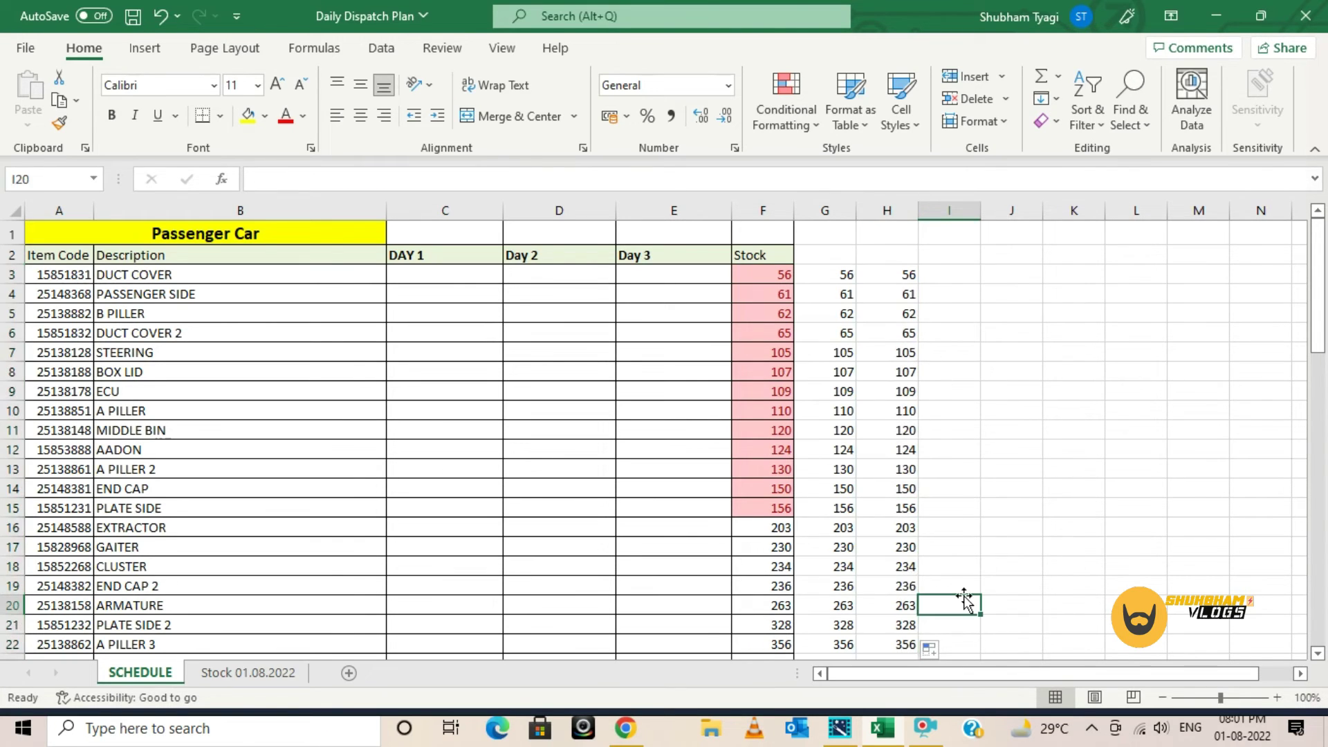
# Start a VLOOKUP formula in F28, the first Stock cell of the Commercial Vehicle table, with A28 as the lookup value
pyautogui.scroll(-6, 965, 599)
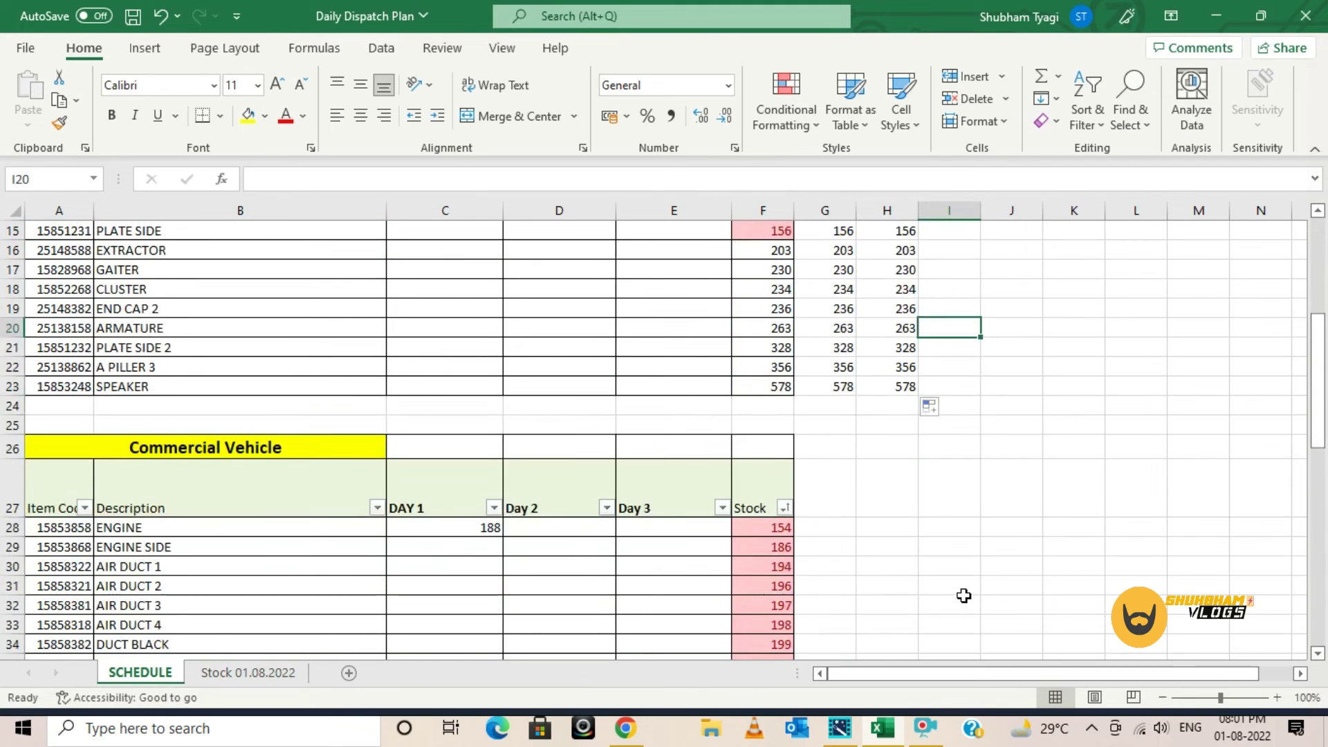
pyautogui.scroll(-2, 965, 596)
pyautogui.click(832, 350)
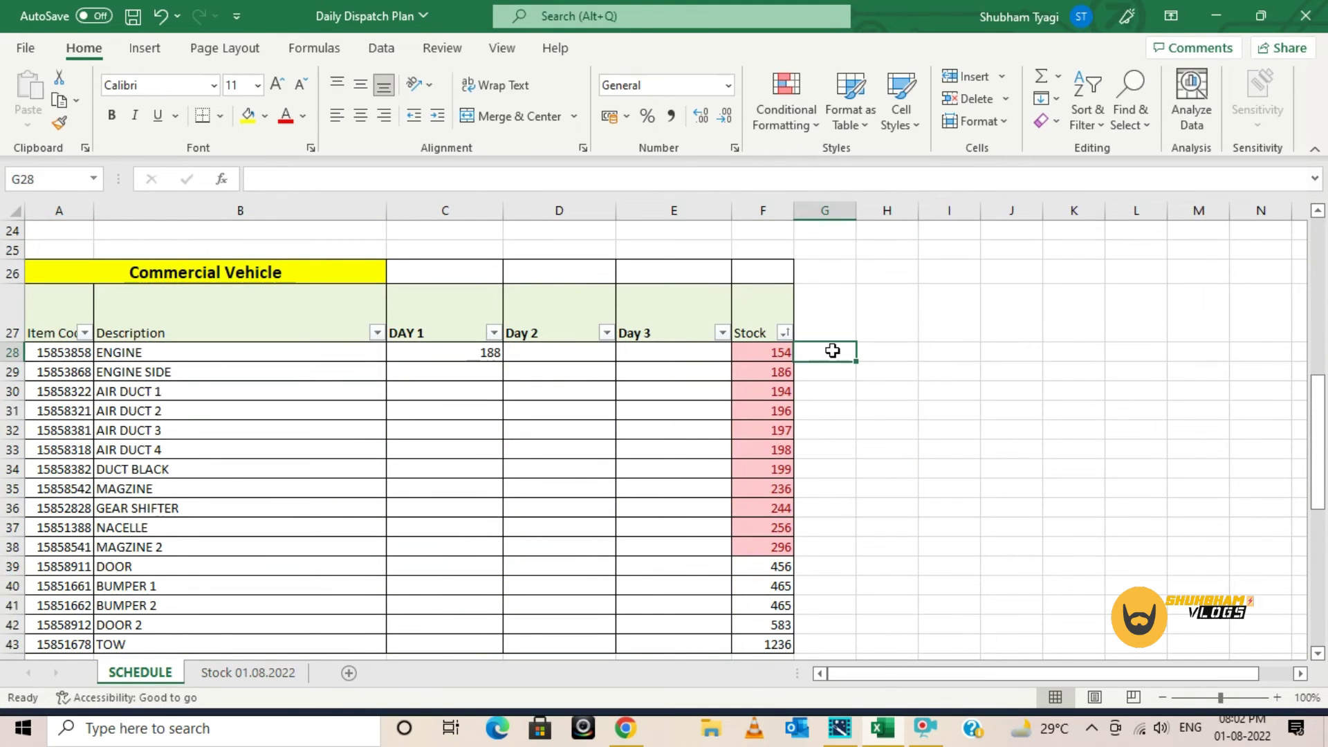
pyautogui.click(775, 352)
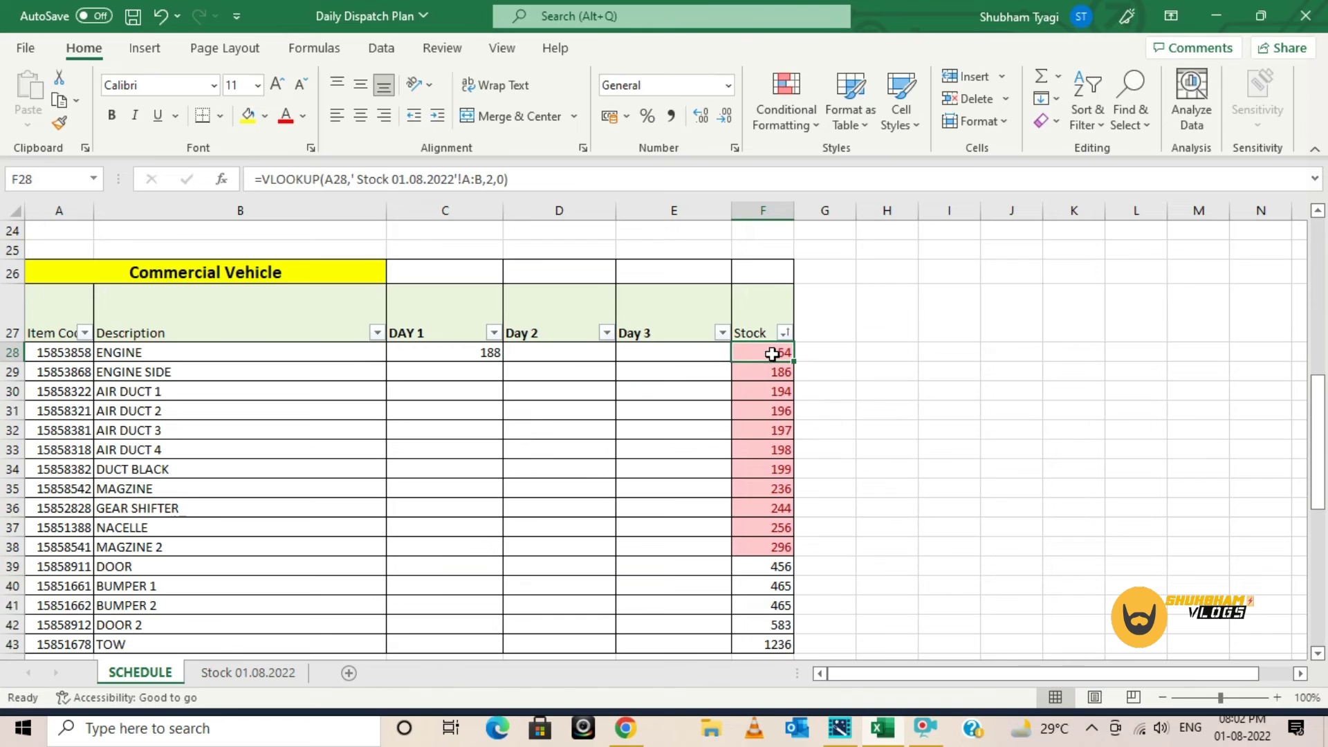
pyautogui.write('=vll')
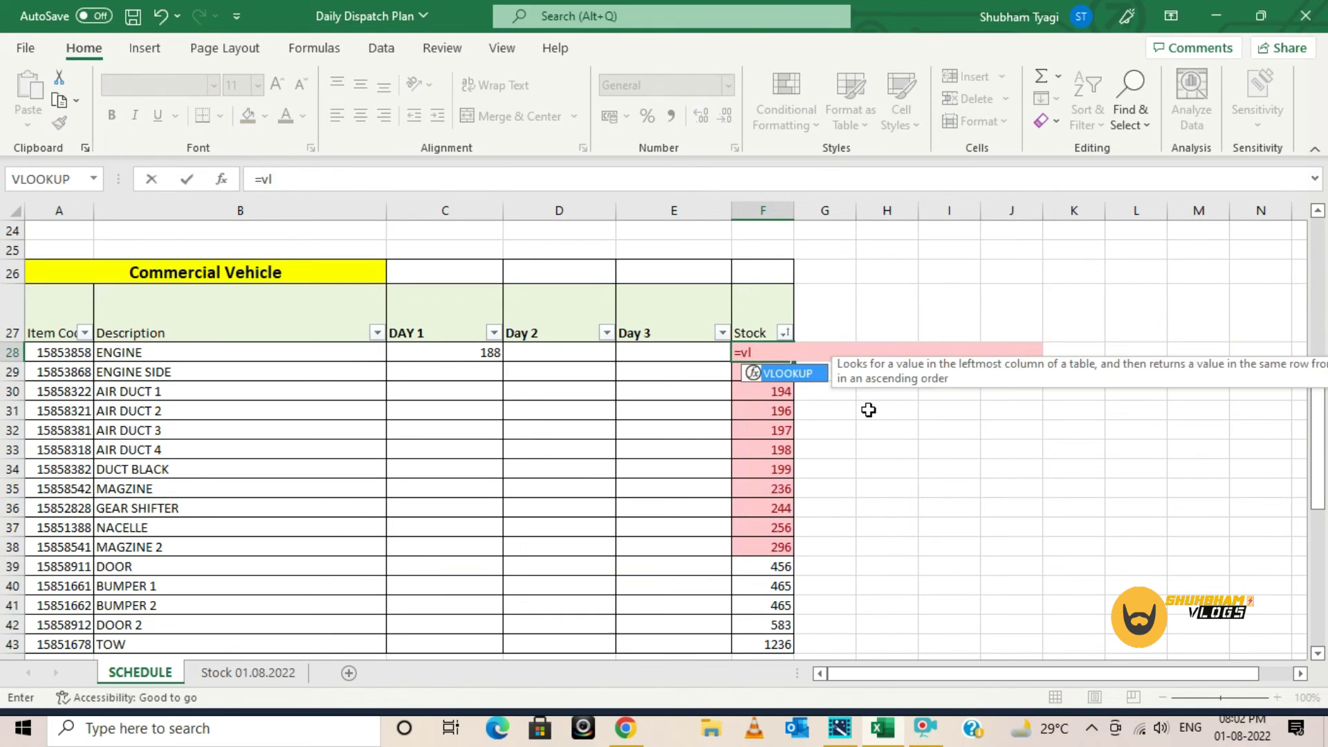
pyautogui.doubleClick(800, 379)
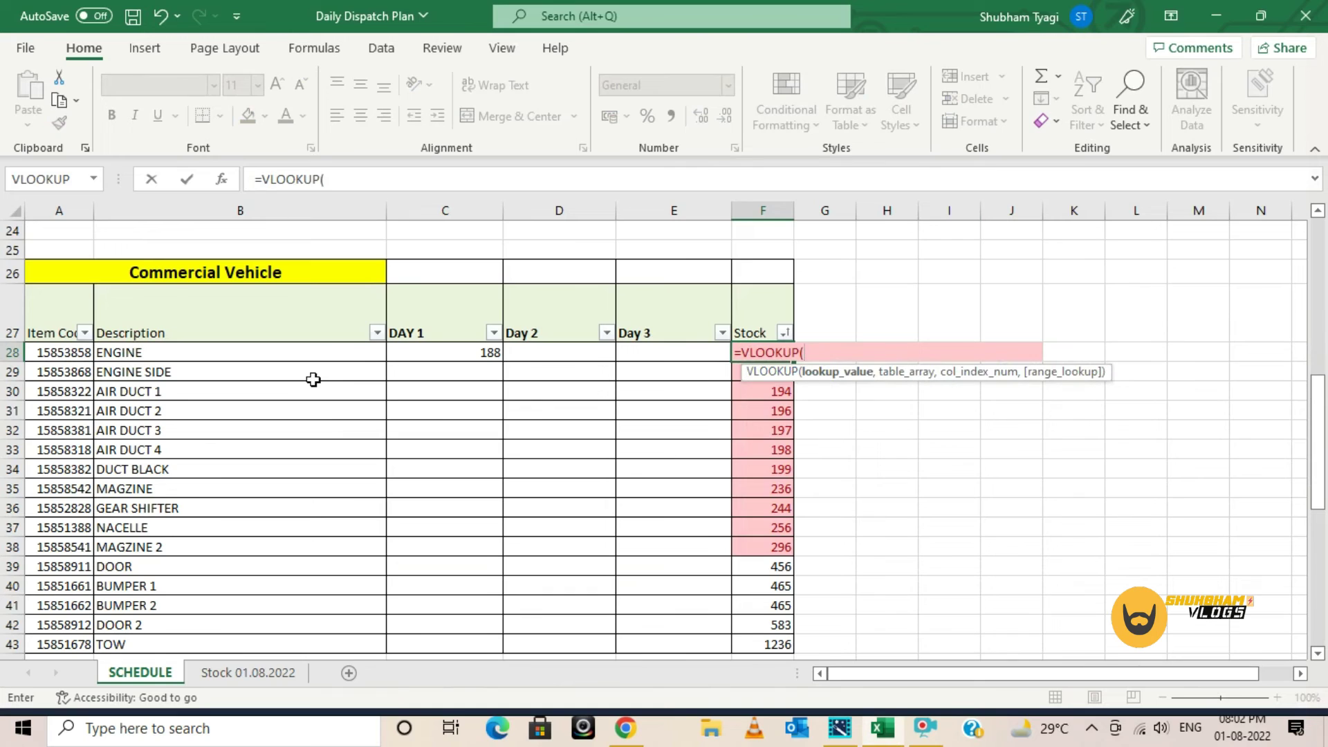
pyautogui.click(46, 349)
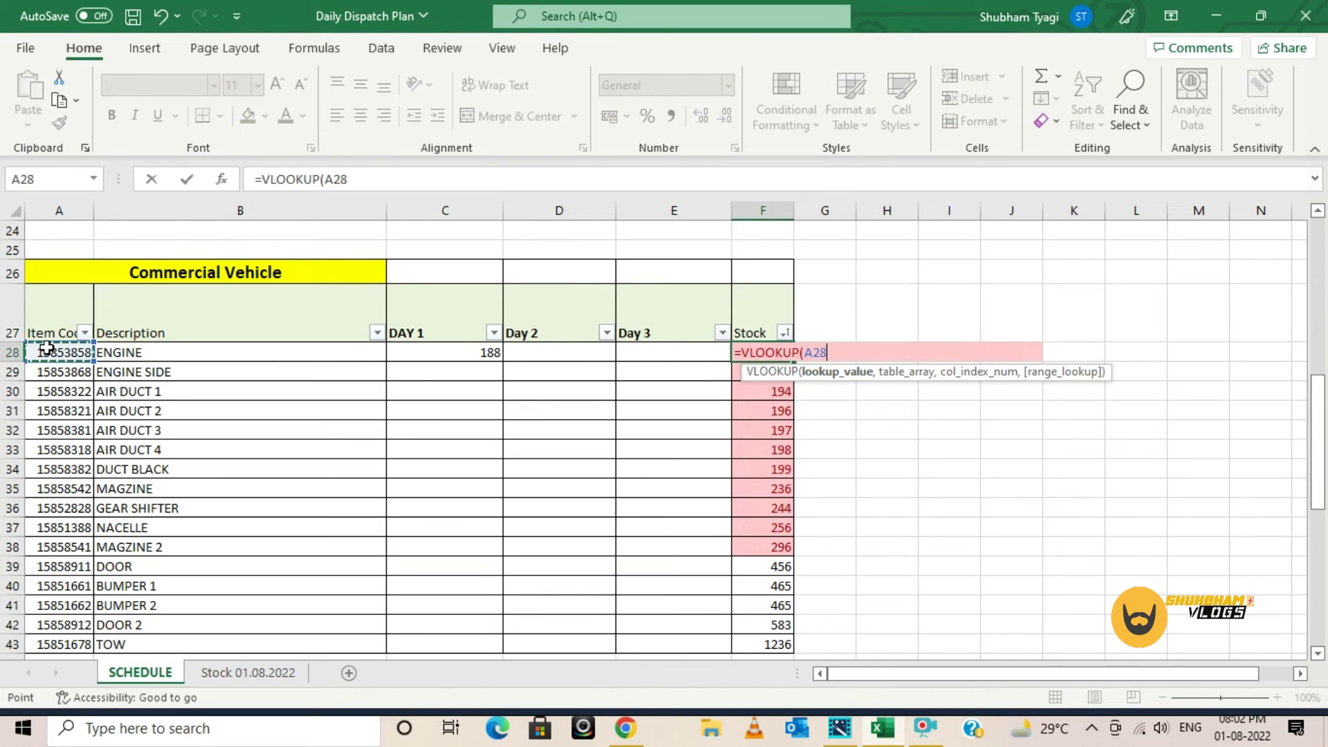
pyautogui.write(',')
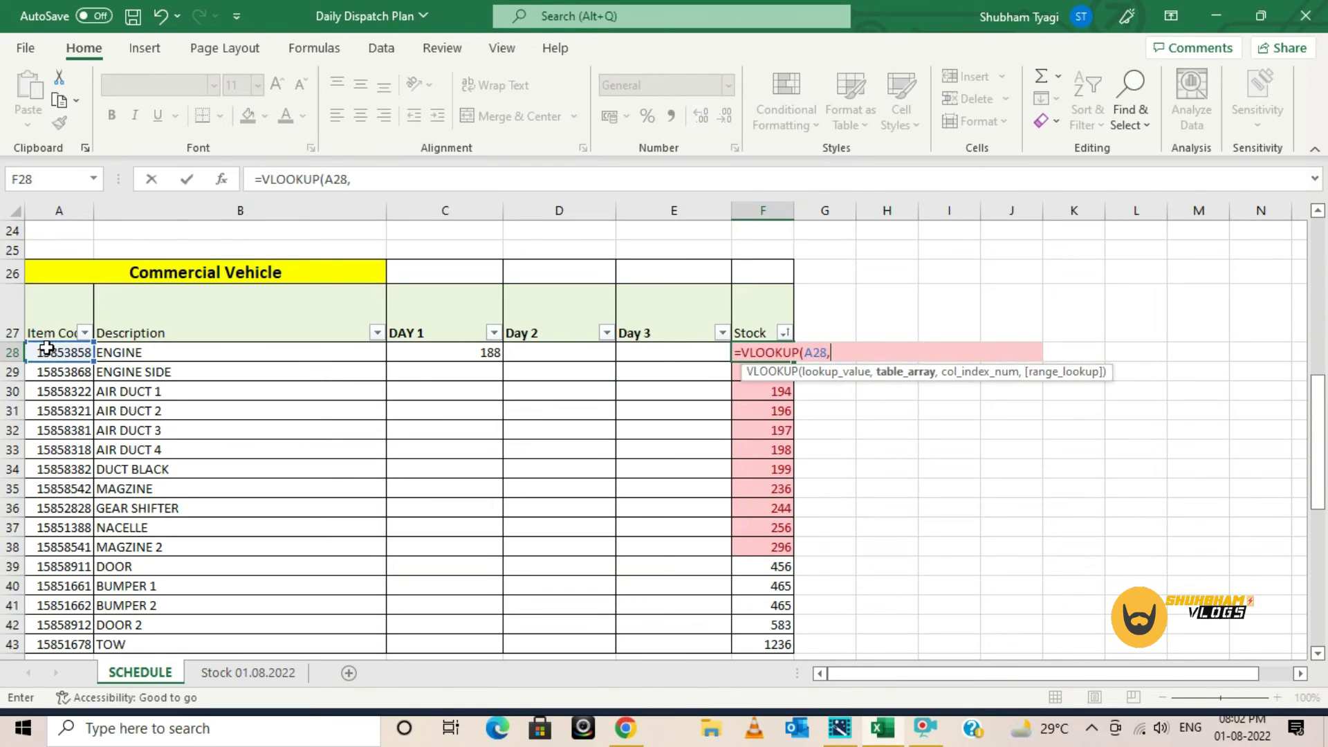
# Complete the F28 formula with columns A:B of the Stock 01.08.2022 sheet, column index 2 and range lookup 0, and enter it
pyautogui.click(261, 675)
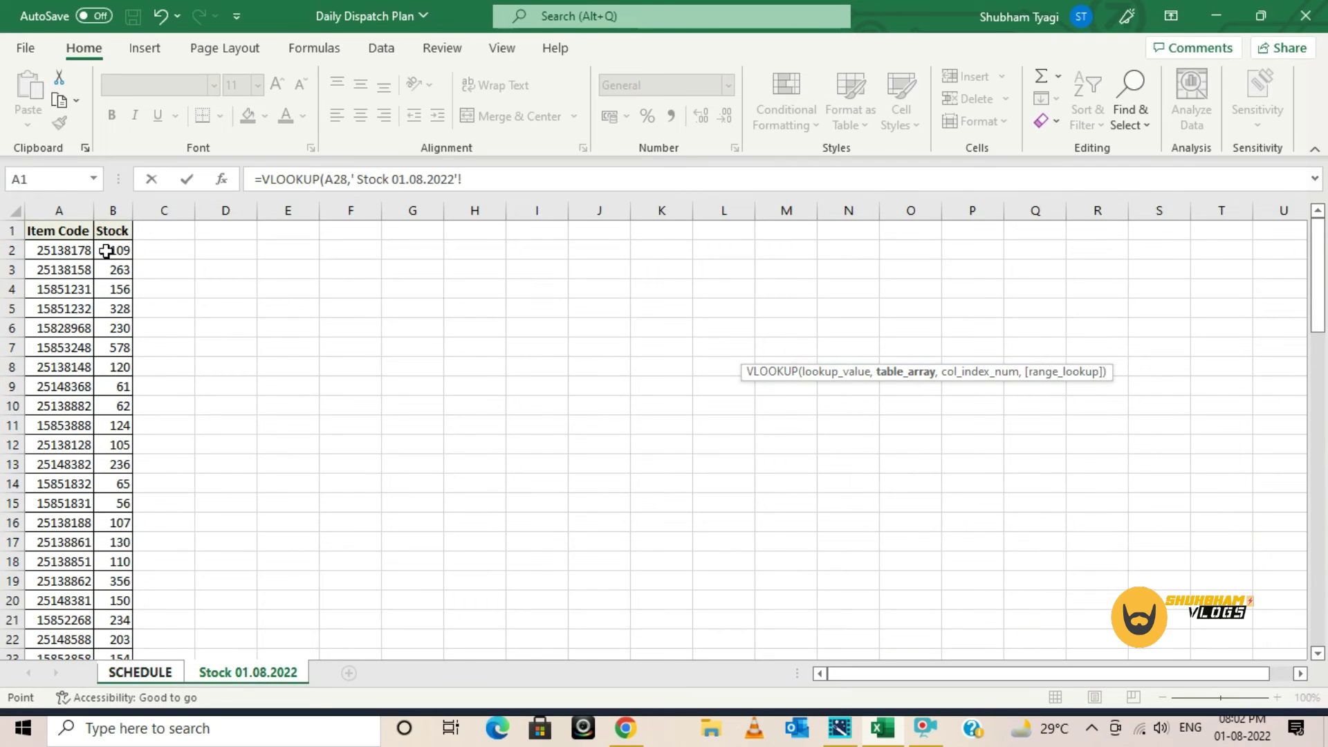
pyautogui.moveTo(65, 208); pyautogui.dragTo(111, 206)
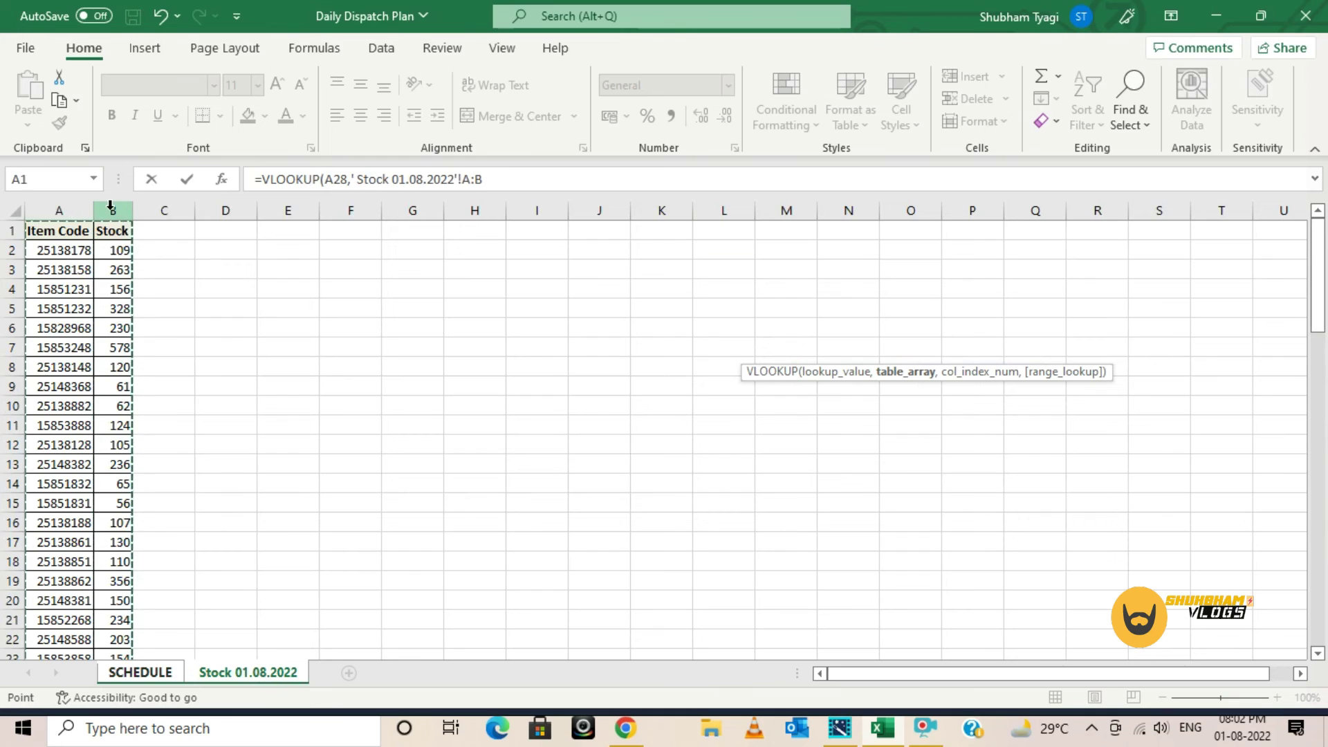
pyautogui.write(',')
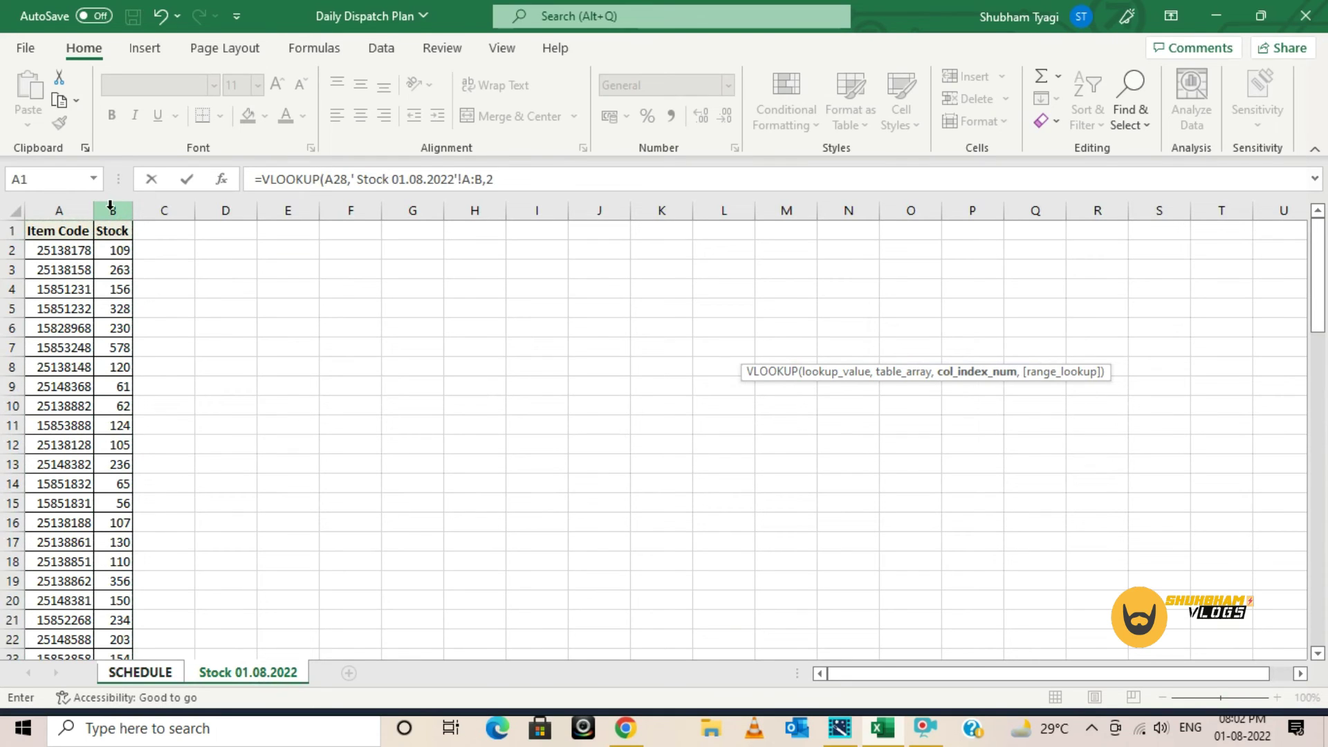
pyautogui.write('2,')
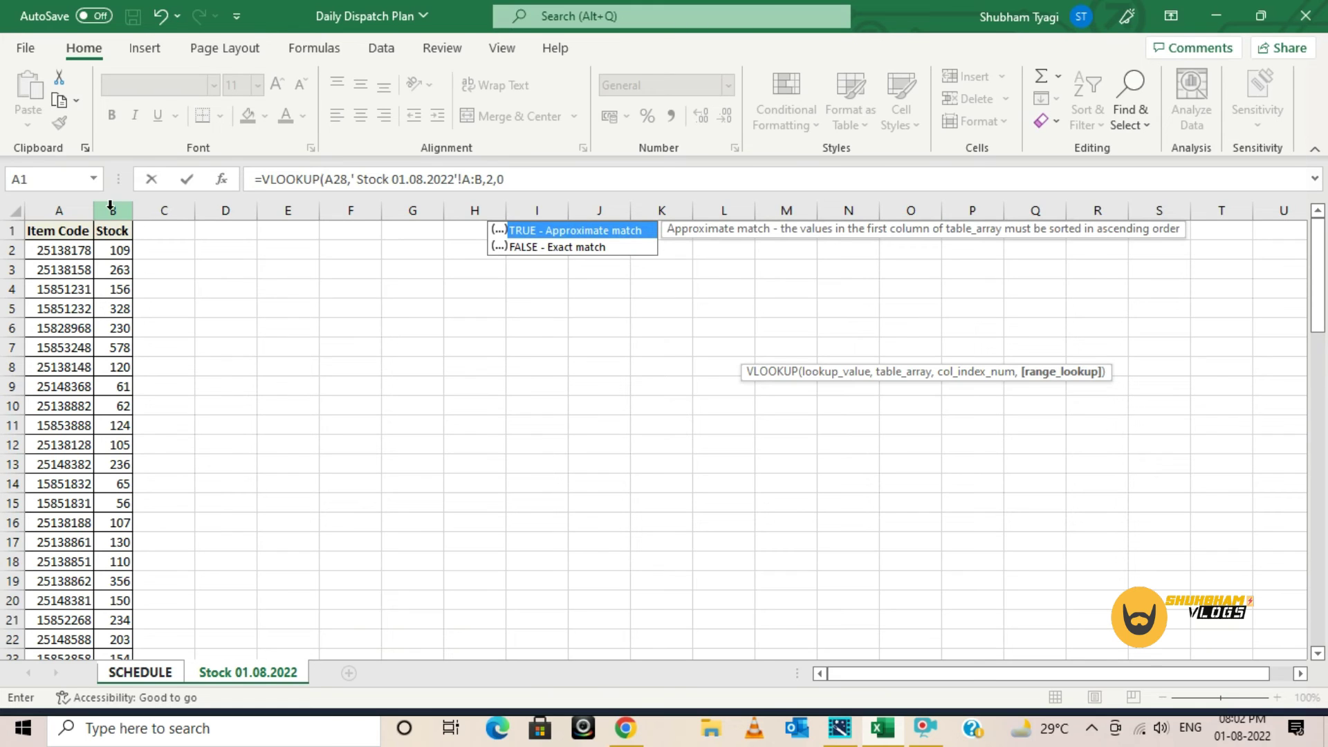
pyautogui.write('0)')
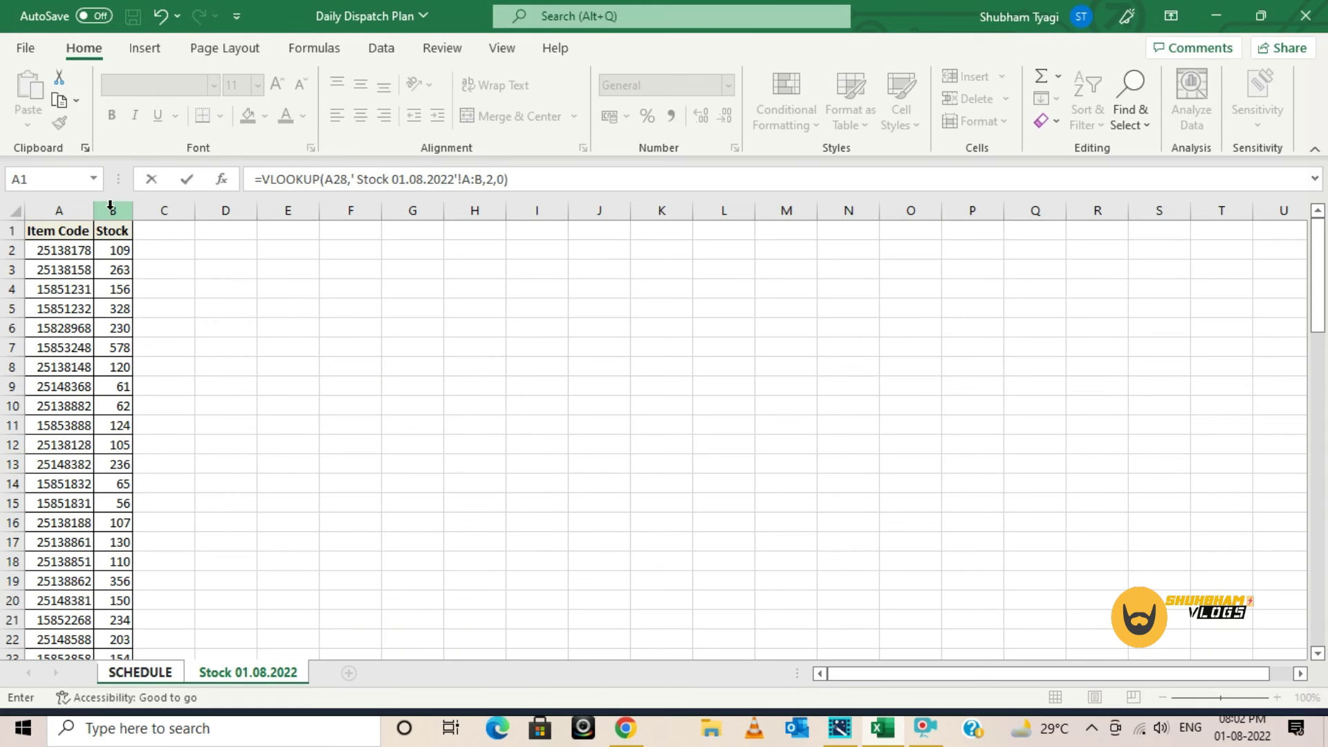
pyautogui.press('Return')
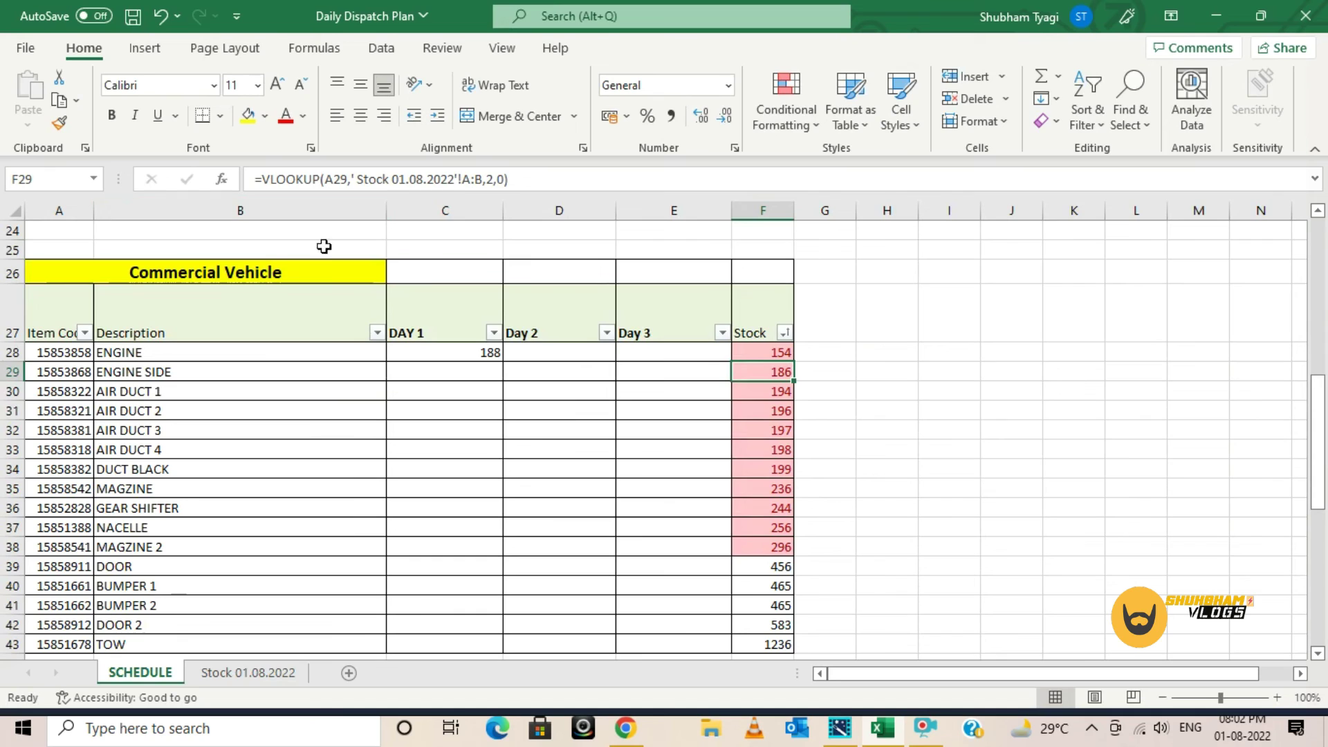
# Fill the F28 formula down the Stock column to row 43 of the Commercial Vehicle table
pyautogui.click(750, 354)
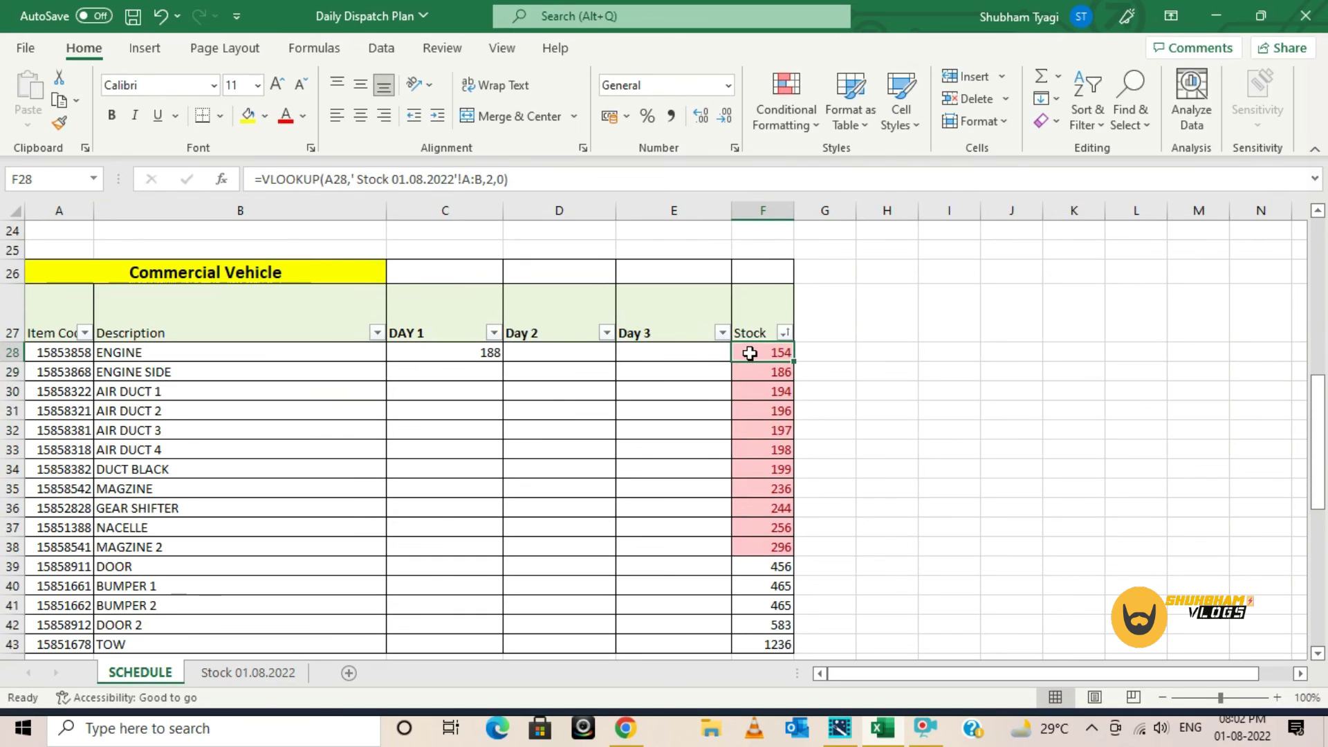
pyautogui.doubleClick(795, 358)
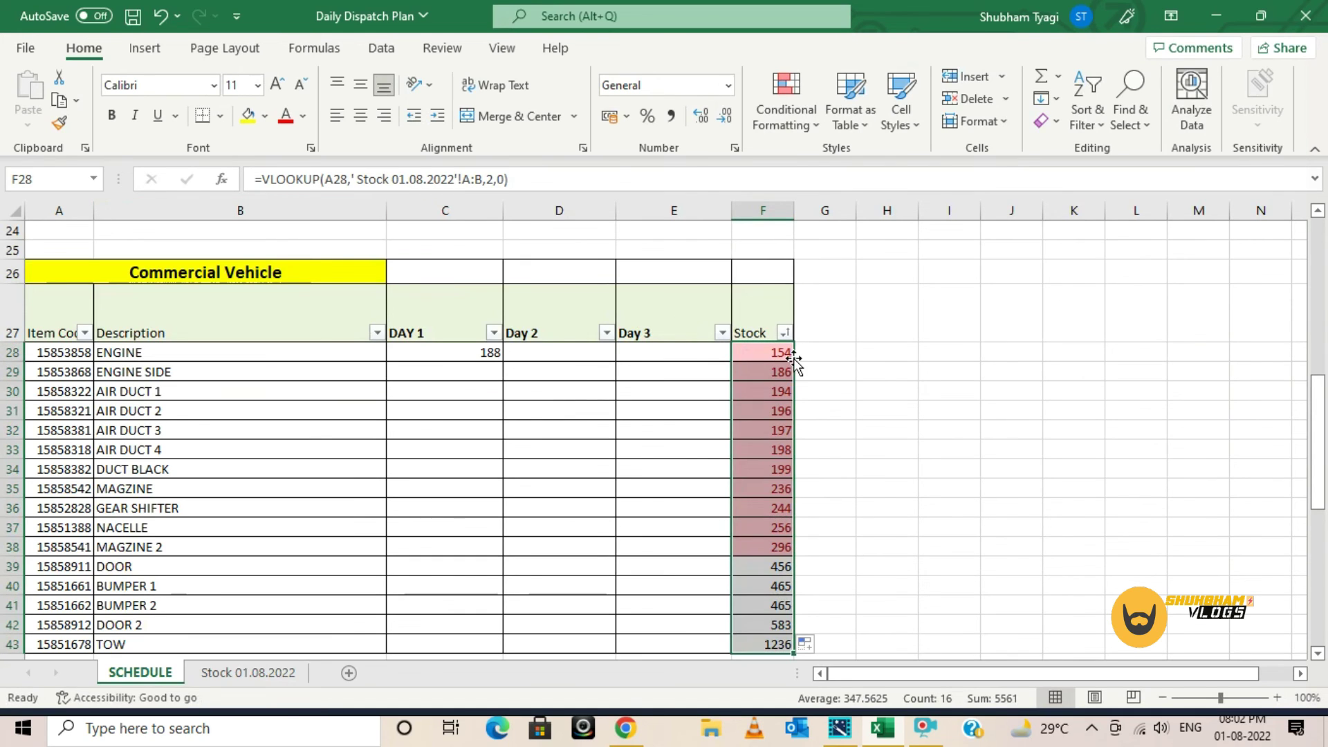
pyautogui.click(877, 433)
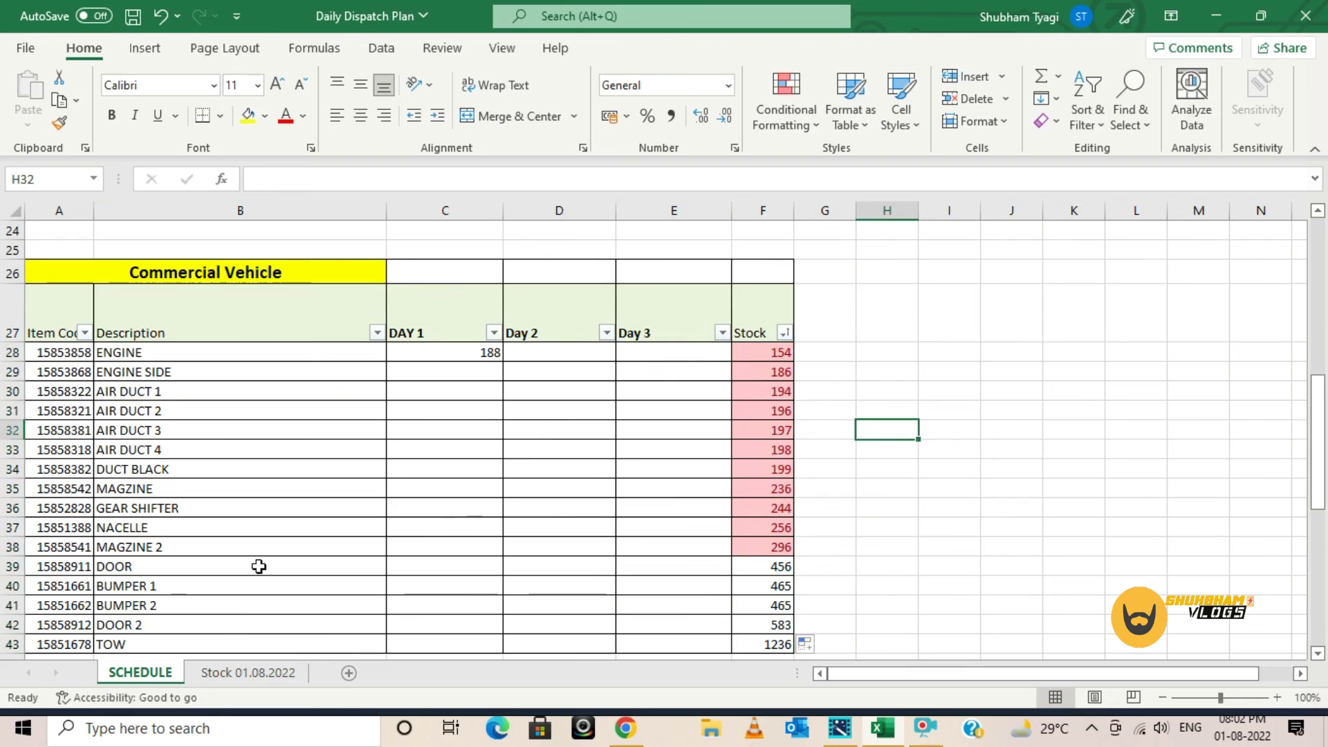
# Copy the NACELLE item code 15851388, find it in the Stock 01.08.2022 sheet, and check its stock value
pyautogui.click(79, 528)
pyautogui.hotkey('ctrl', 'c')
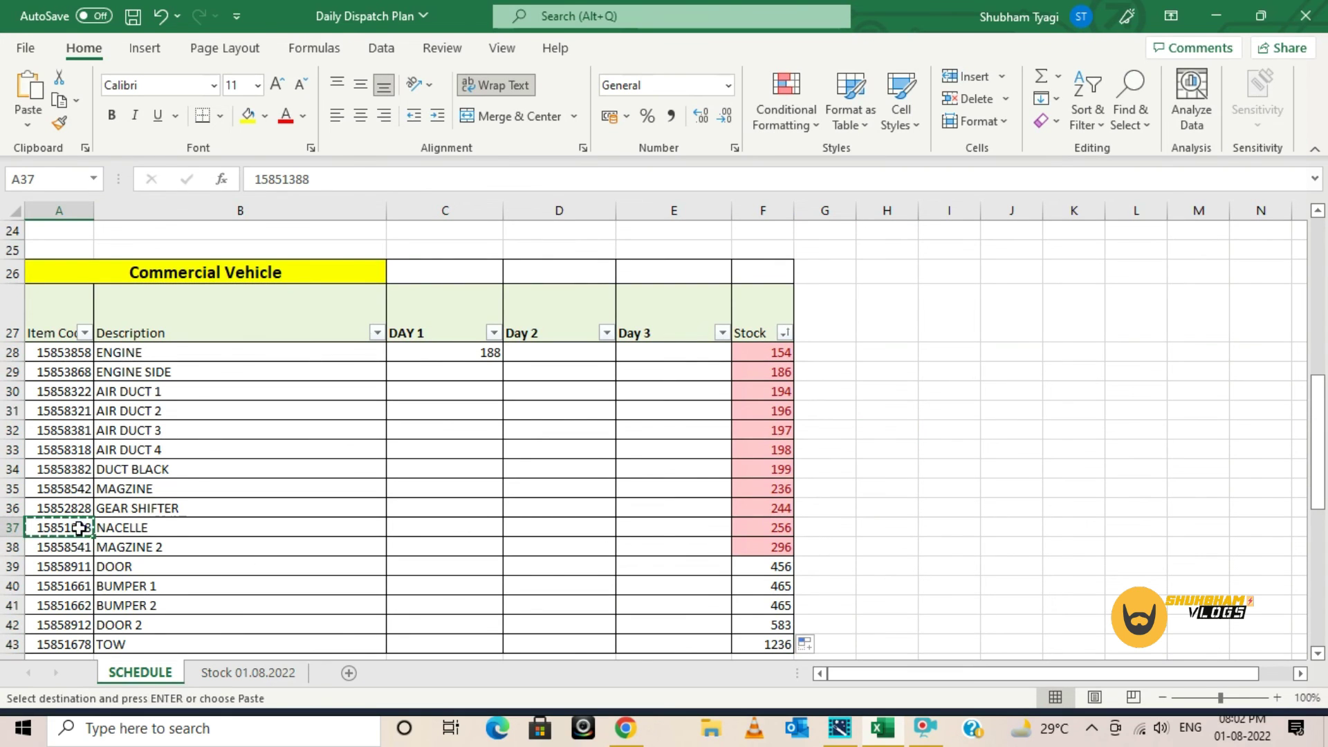
pyautogui.click(161, 528)
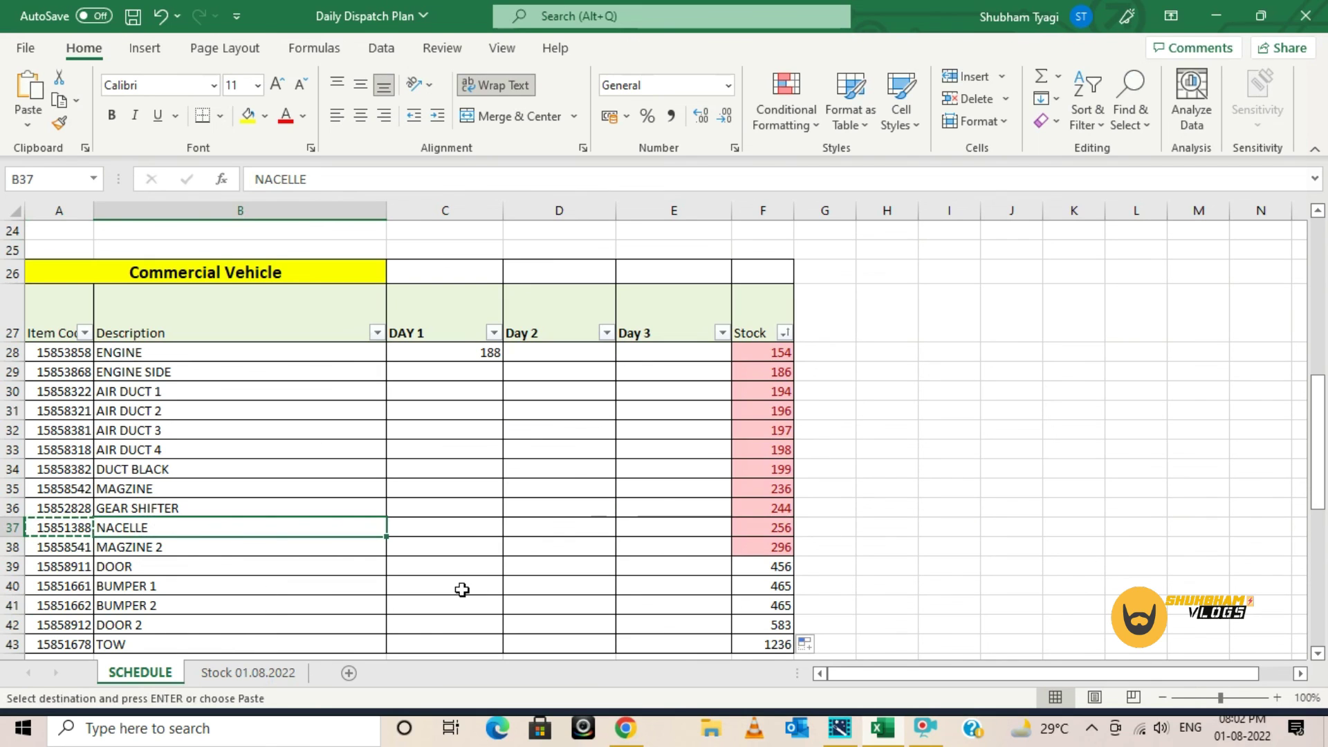
pyautogui.click(397, 405)
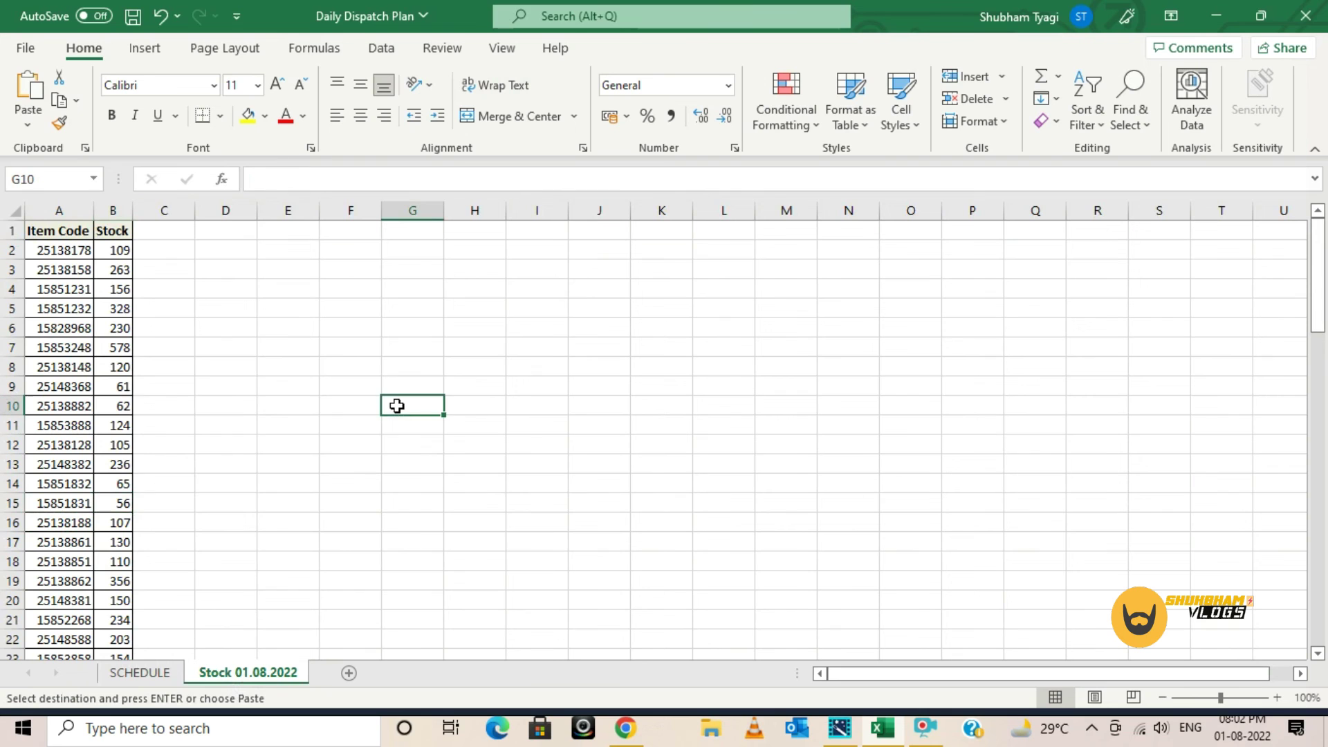
pyautogui.hotkey('ctrl', 'f')
pyautogui.hotkey('ctrl', 'v')
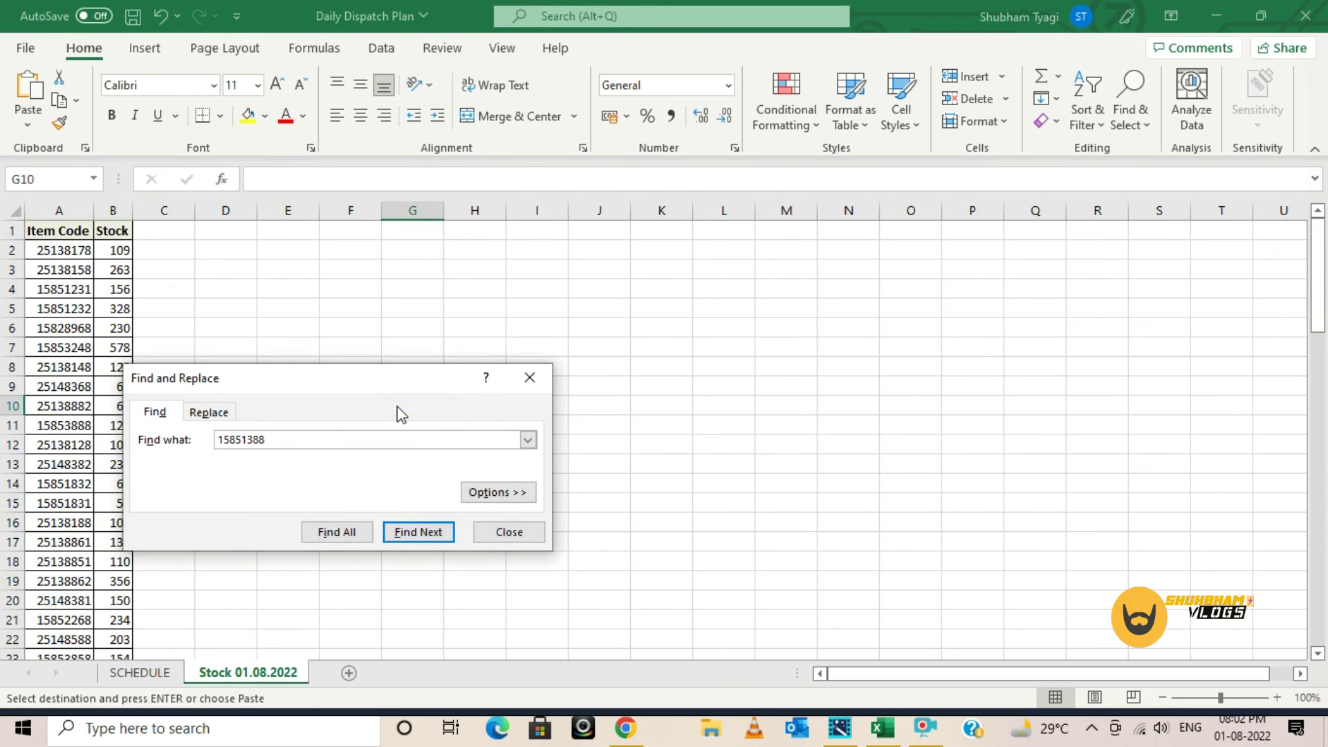
pyautogui.press('Return')
pyautogui.click(503, 531)
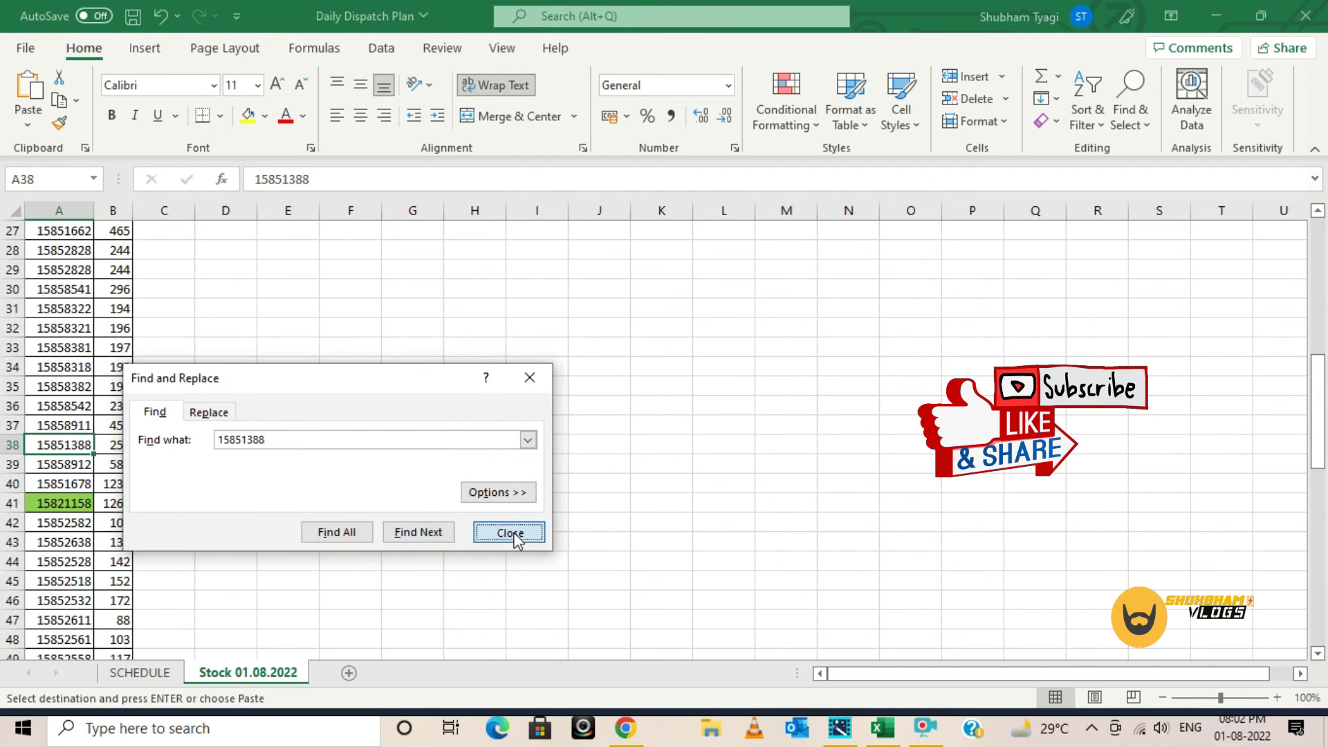
pyautogui.click(122, 446)
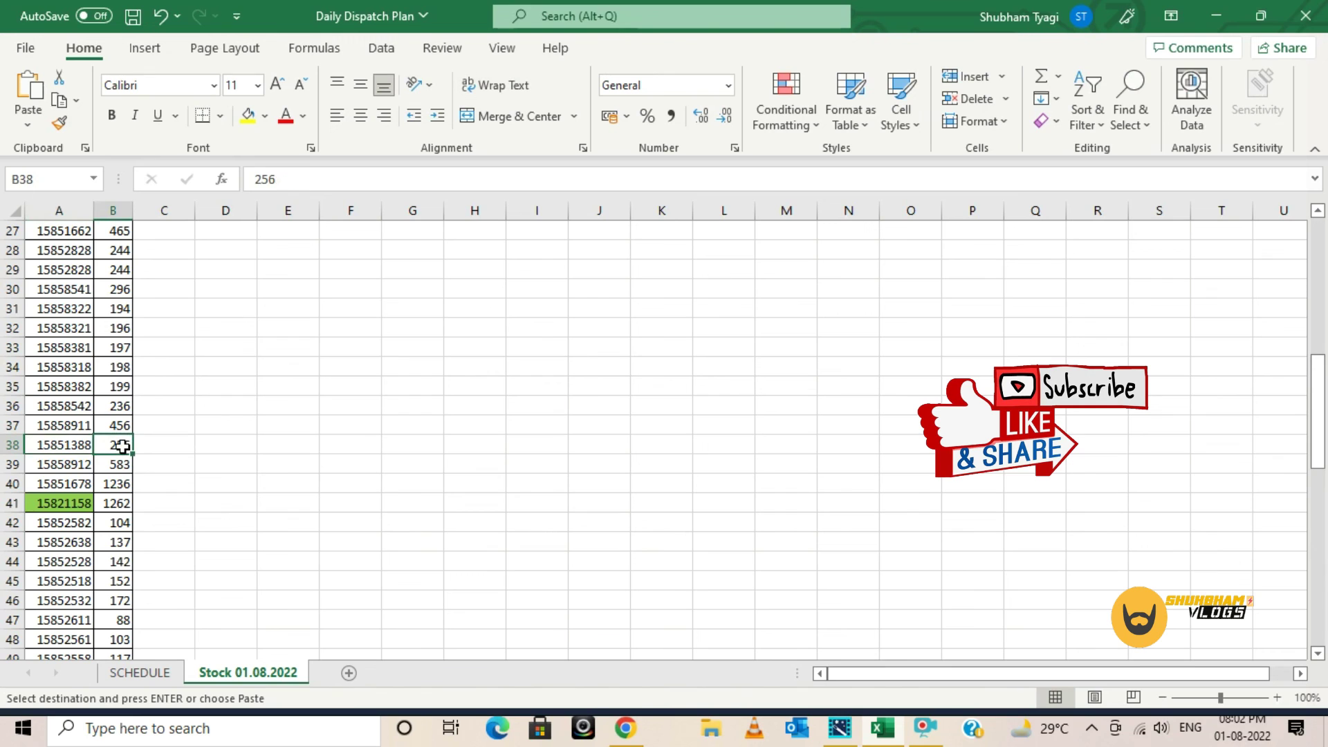
pyautogui.moveTo(121, 446); pyautogui.dragTo(73, 445)
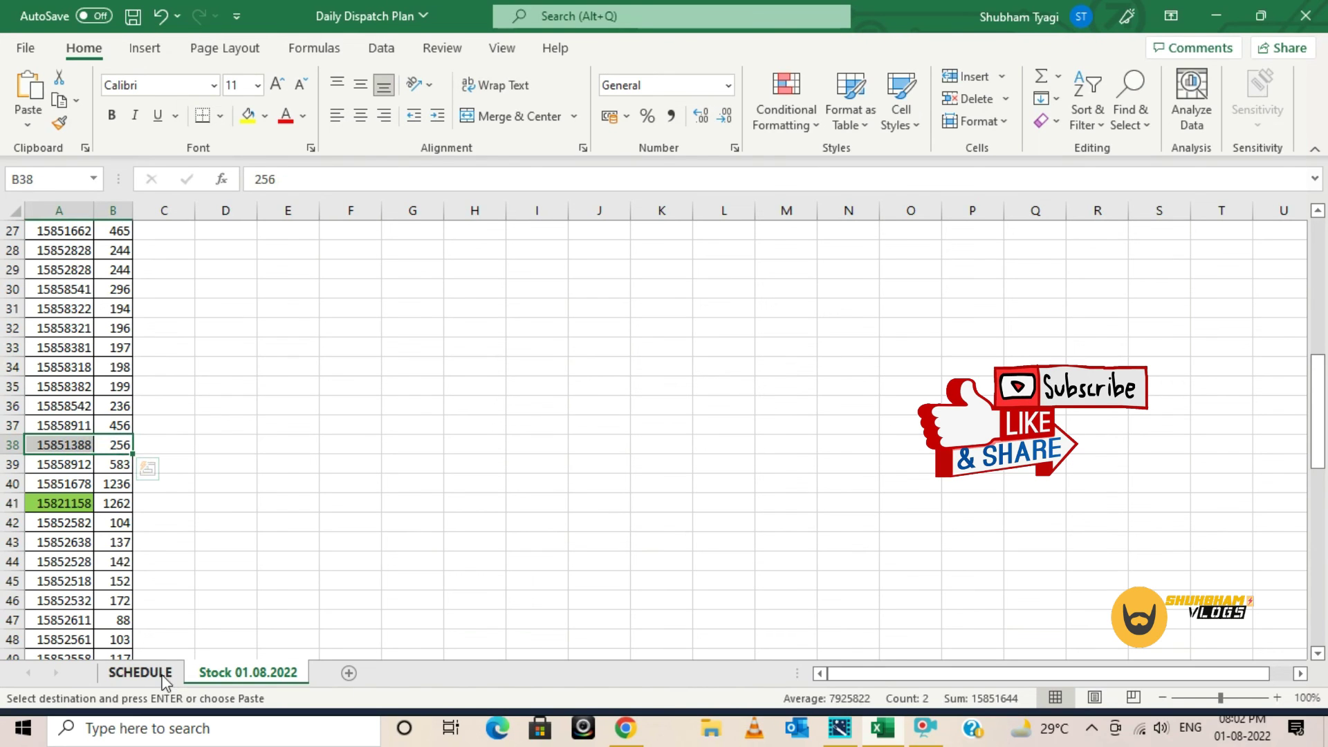
# Return to the SCHEDULE sheet and review the stock lookups in the Commercial Vehicle and Passenger Car tables
pyautogui.click(139, 672)
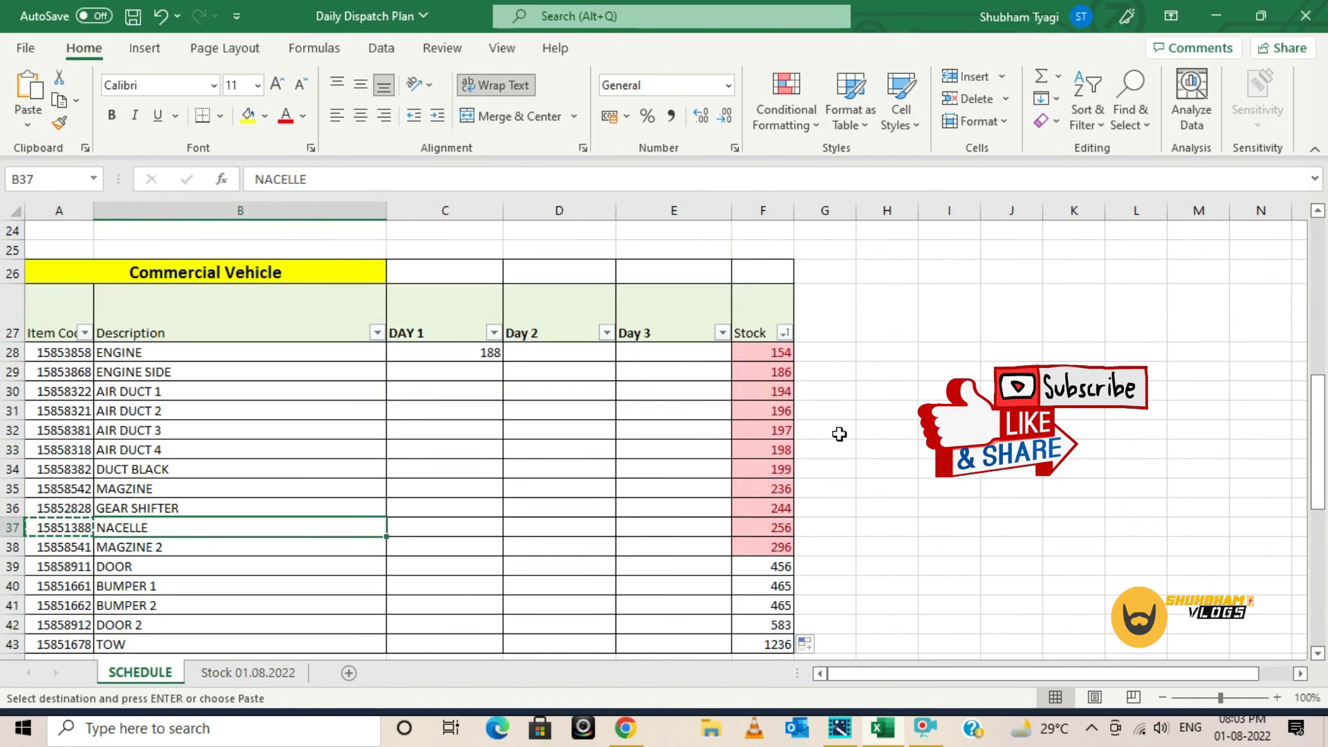
pyautogui.click(784, 411)
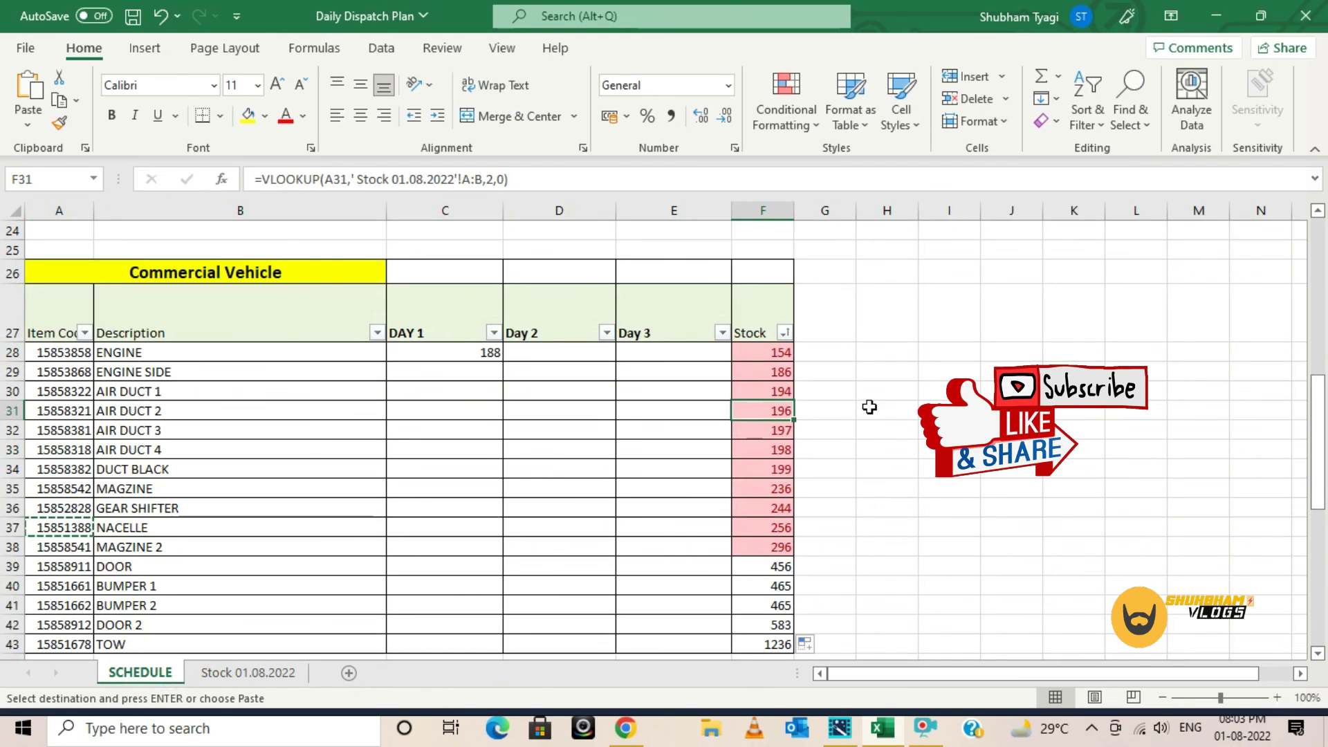
pyautogui.click(909, 411)
pyautogui.scroll(5, 909, 413)
pyautogui.scroll(2, 911, 413)
pyautogui.click(910, 408)
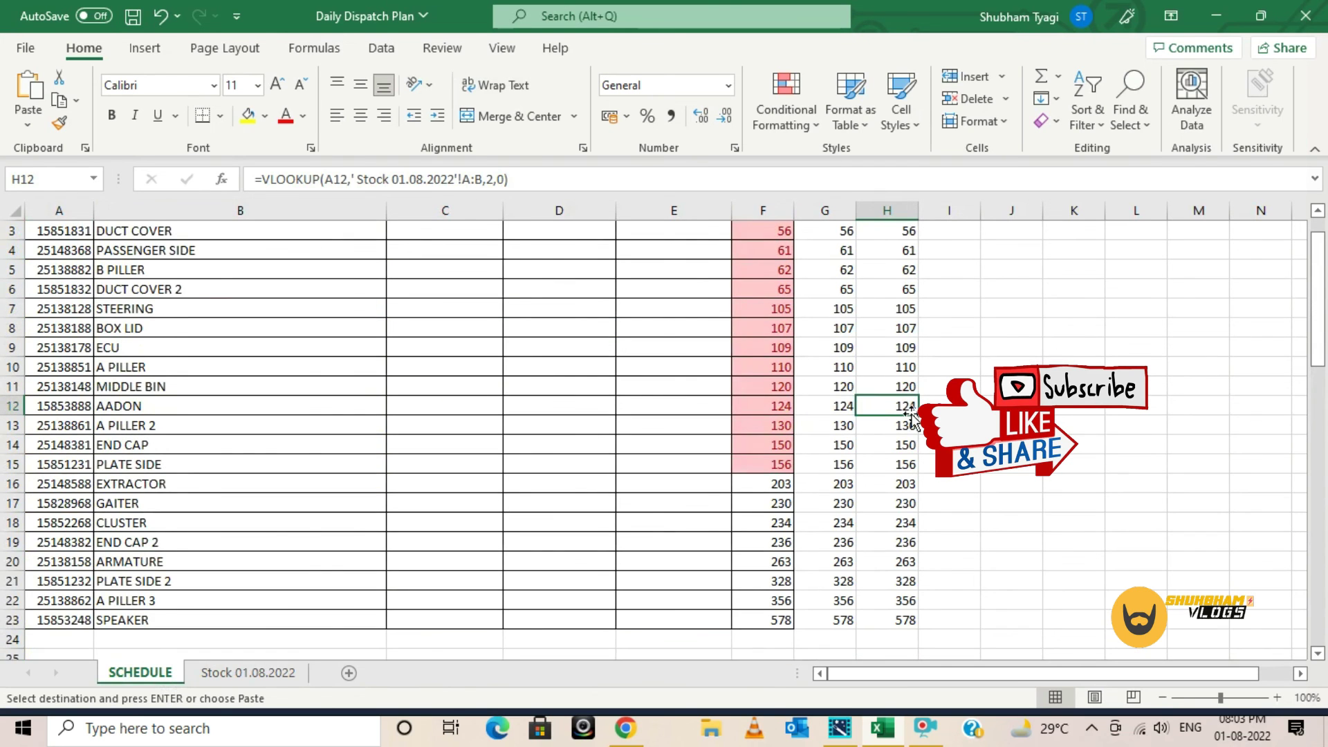
pyautogui.scroll(1, 913, 422)
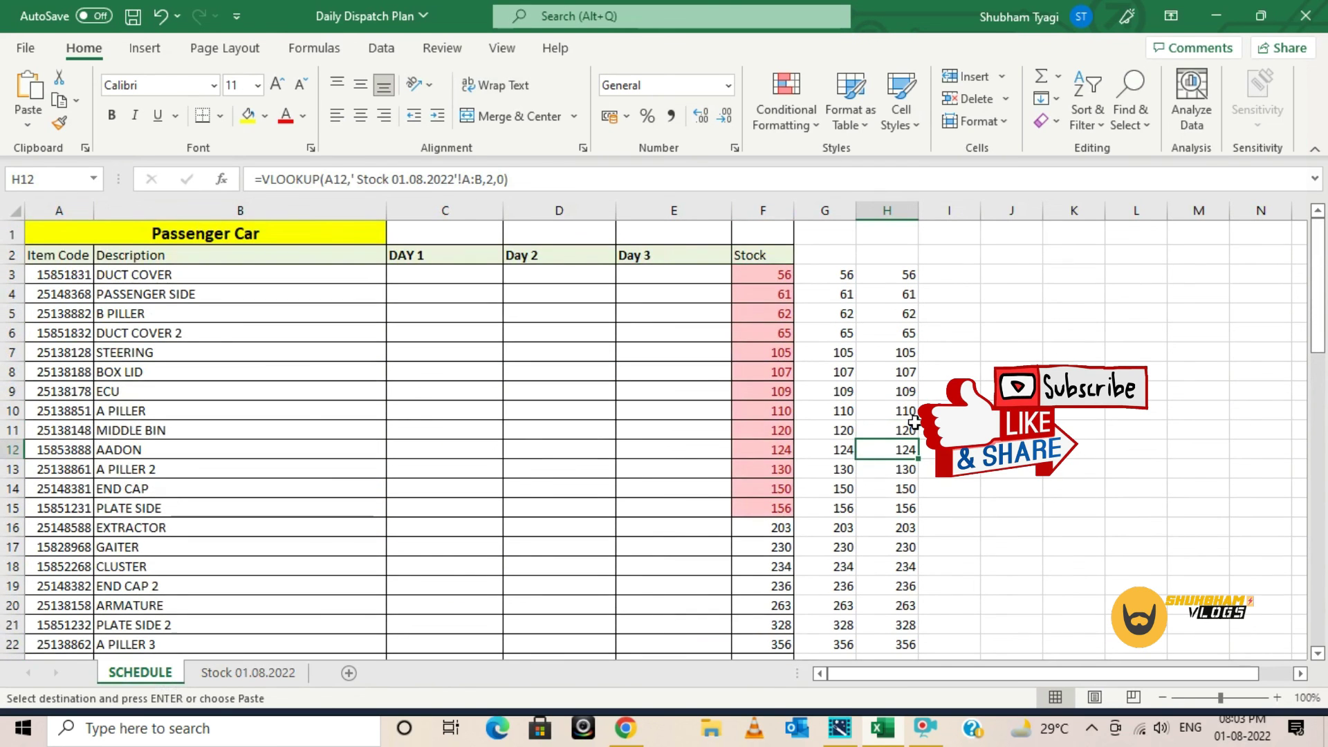
pyautogui.click(484, 296)
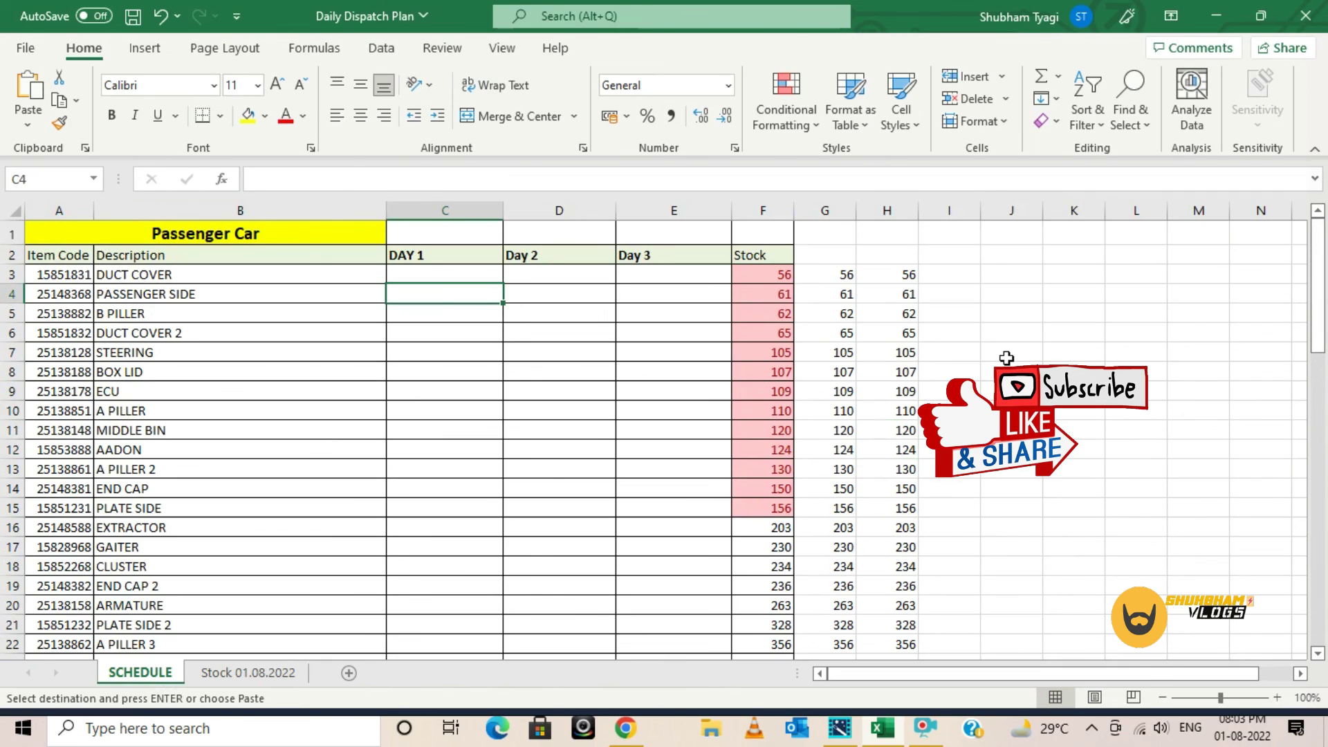